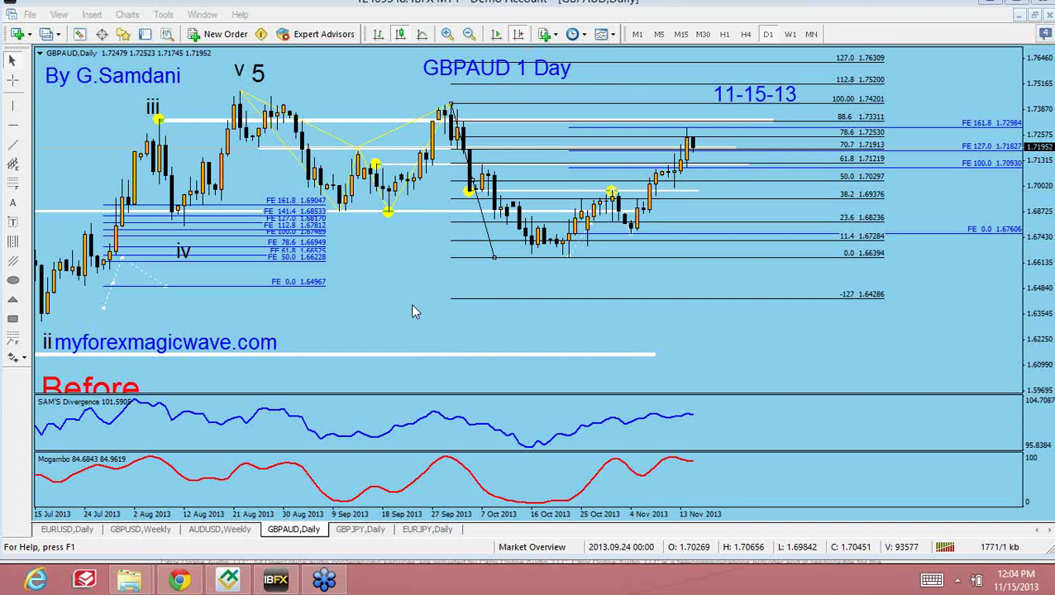
# - Switch to the other MetaTrader 4 terminal, open the LFXJPY daily chart and examine the early-November candles below the trendline
pyautogui.moveTo(1034, 12)
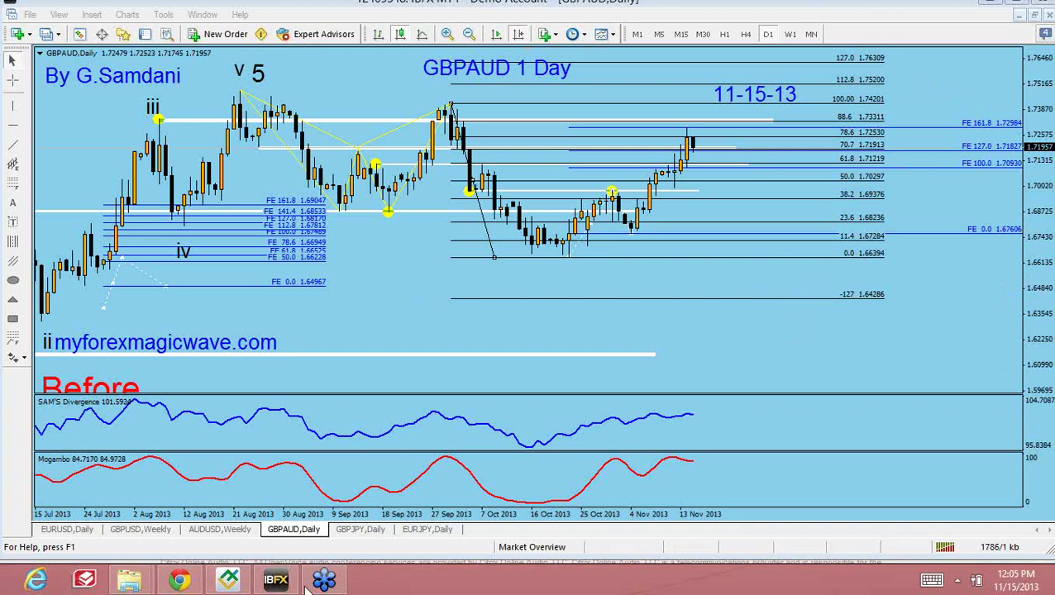
pyautogui.moveTo(228, 583)
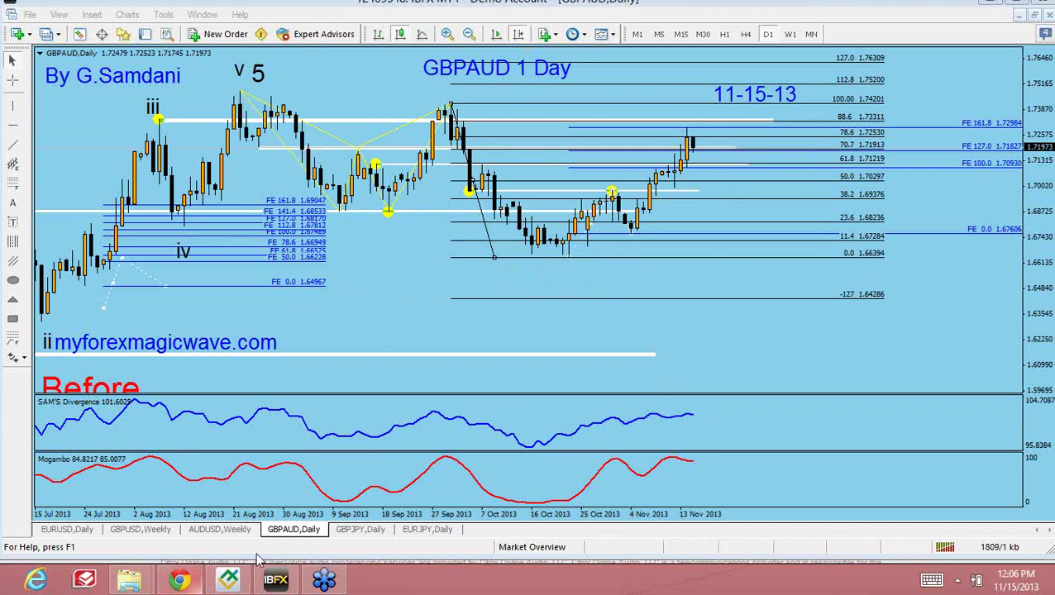
pyautogui.moveTo(234, 584)
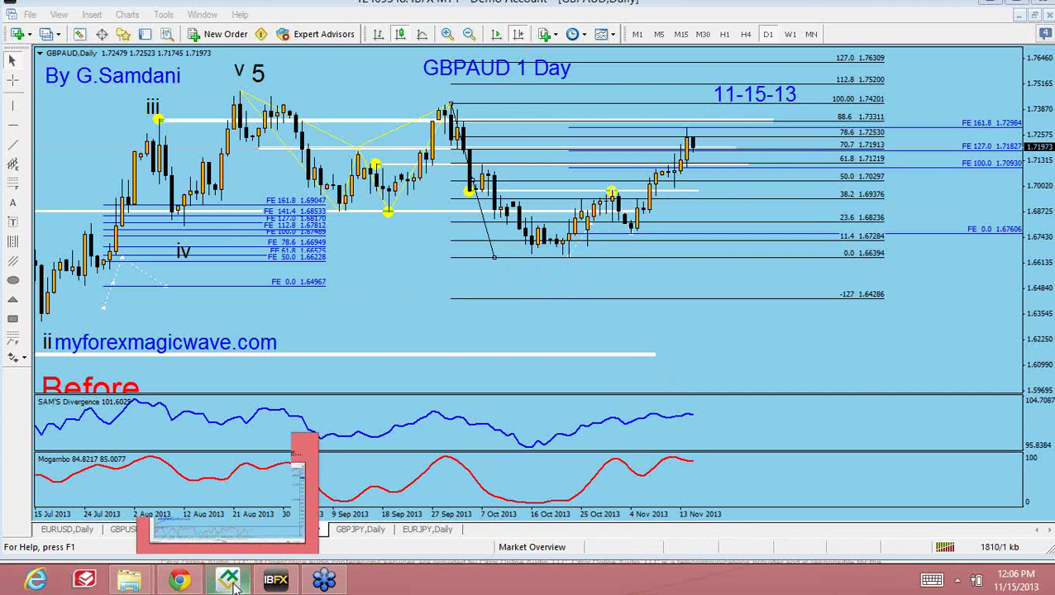
pyautogui.click(225, 496)
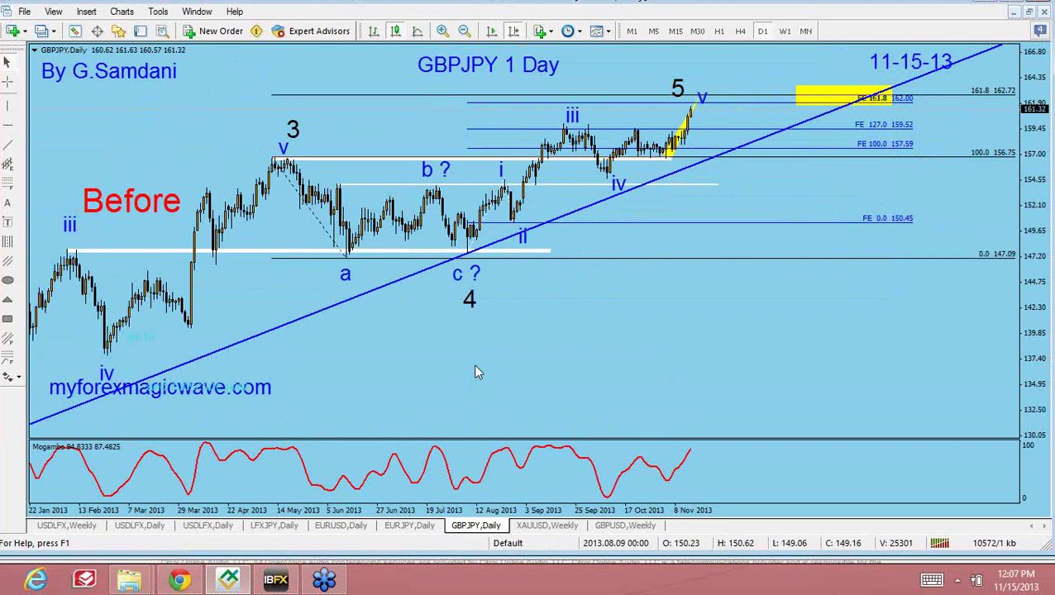
pyautogui.click(271, 526)
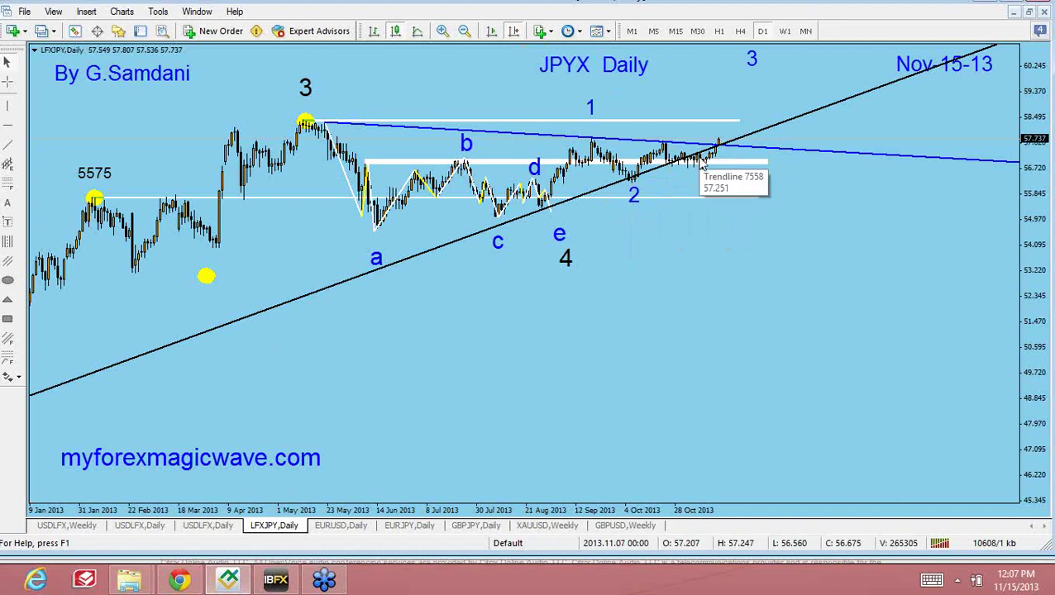
pyautogui.moveTo(700, 178)
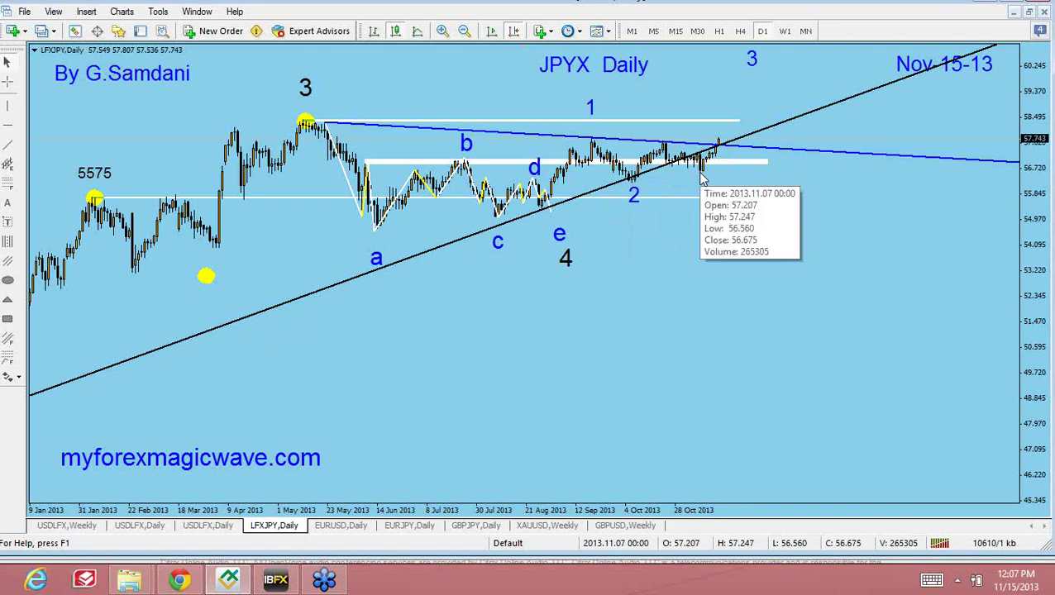
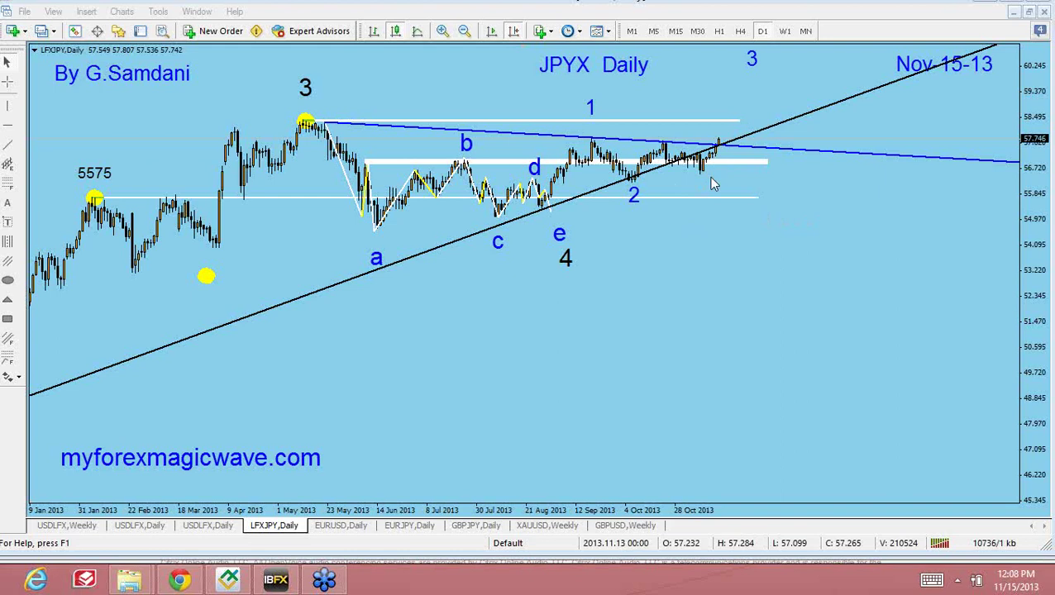
# - Open the EURJPY daily chart and compress its price scale so the pattern points A to D all fit
pyautogui.click(417, 531)
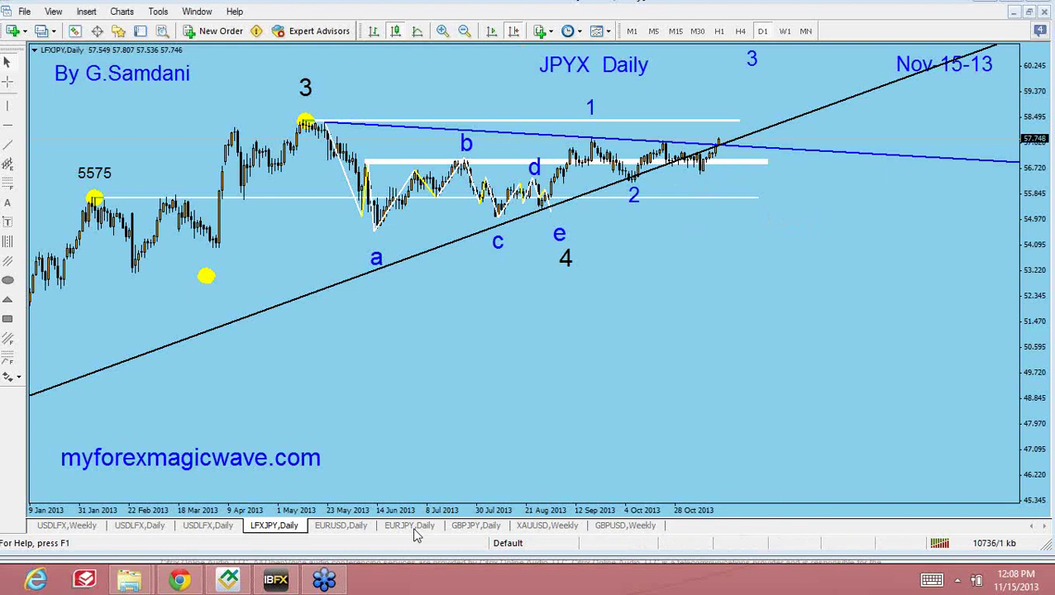
pyautogui.moveTo(565, 211); pyautogui.dragTo(769, 202)
pyautogui.scroll(-5, 769, 202)
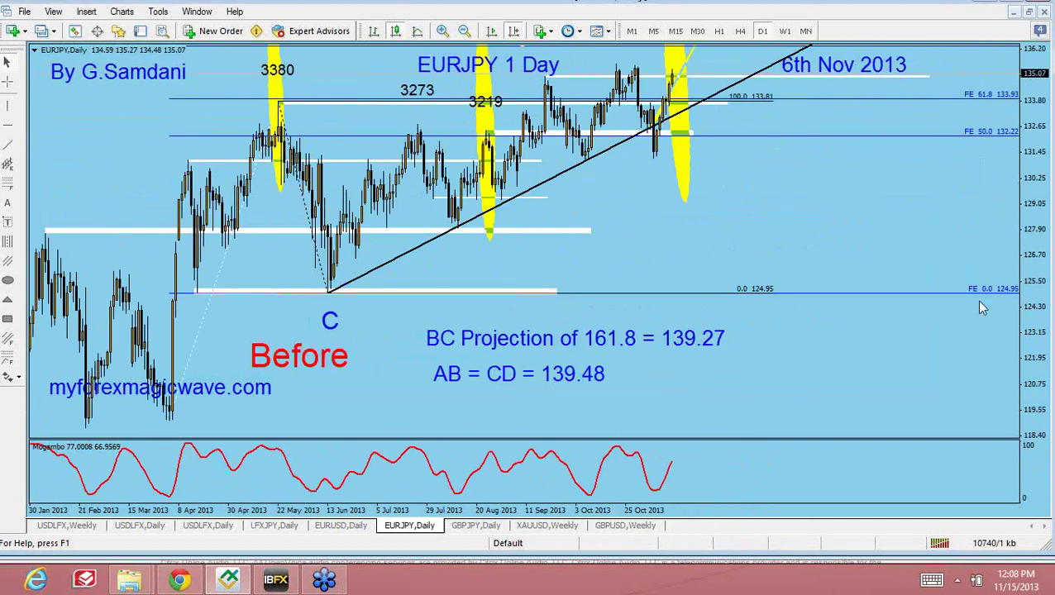
pyautogui.moveTo(1029, 266); pyautogui.dragTo(1033, 328)
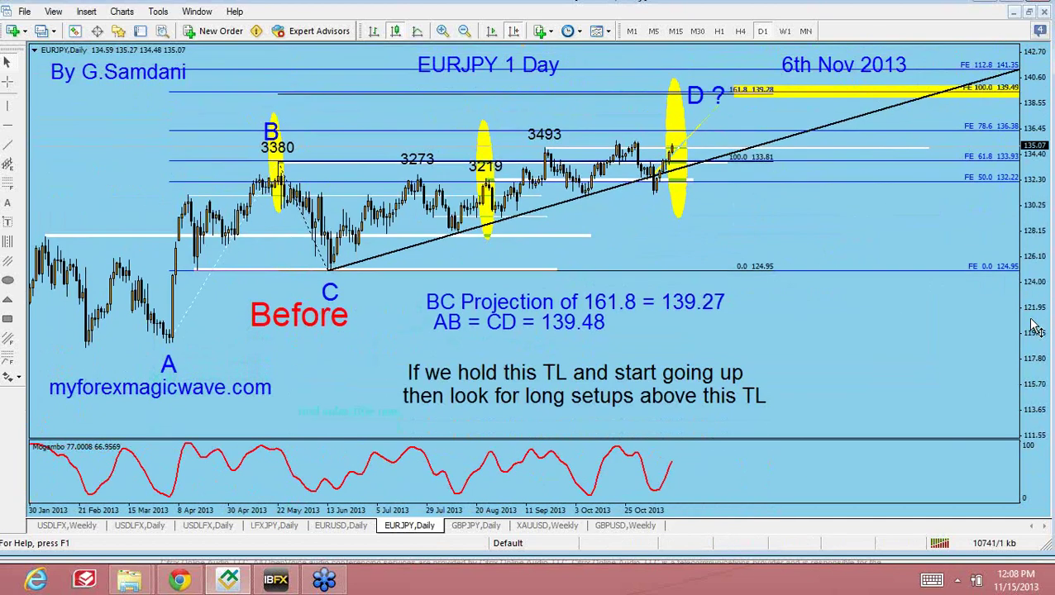
# - Delete the three yellow ellipses marking the May high, the August high and the latest candles on the EURJPY chart
pyautogui.rightClick(675, 220)
pyautogui.click(675, 274)
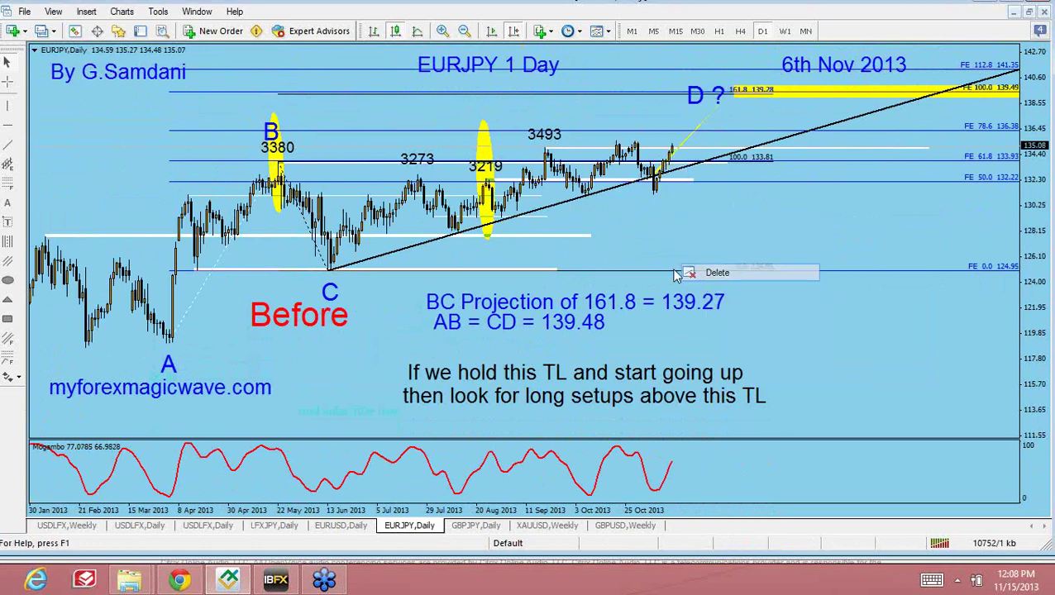
pyautogui.rightClick(485, 239)
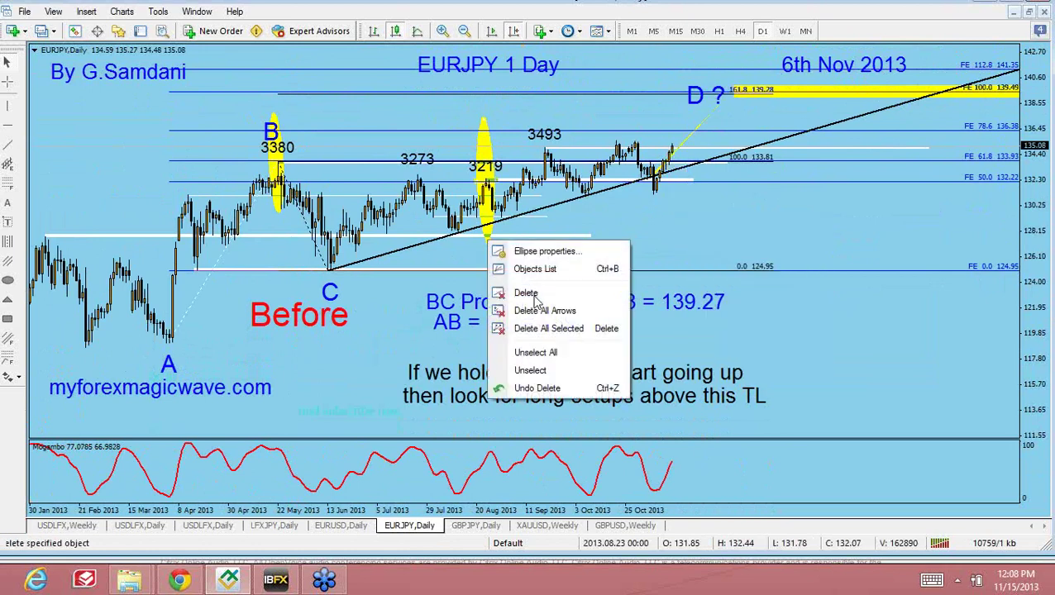
pyautogui.click(532, 295)
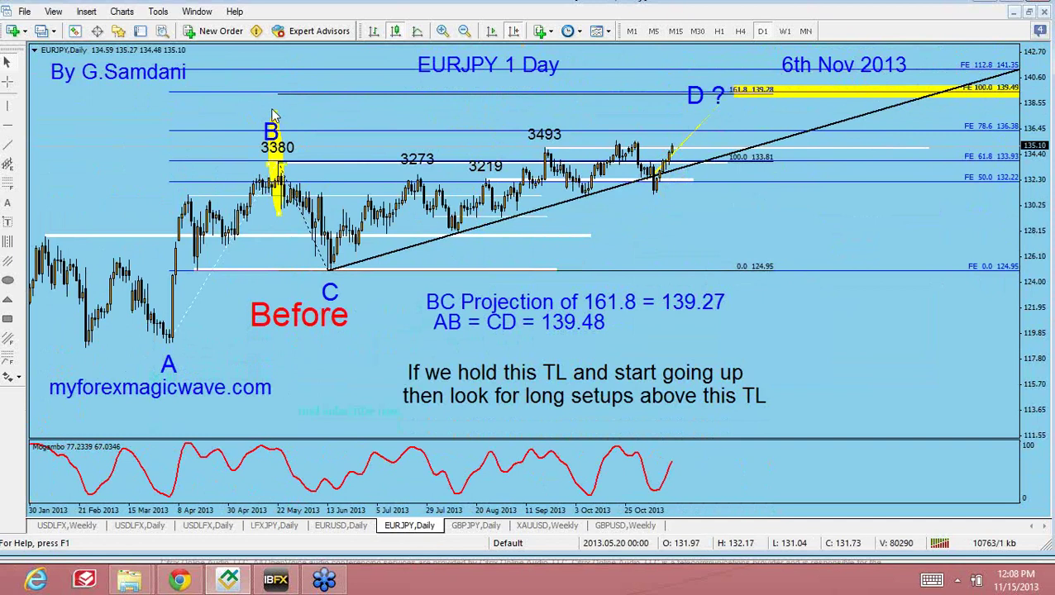
pyautogui.rightClick(272, 109)
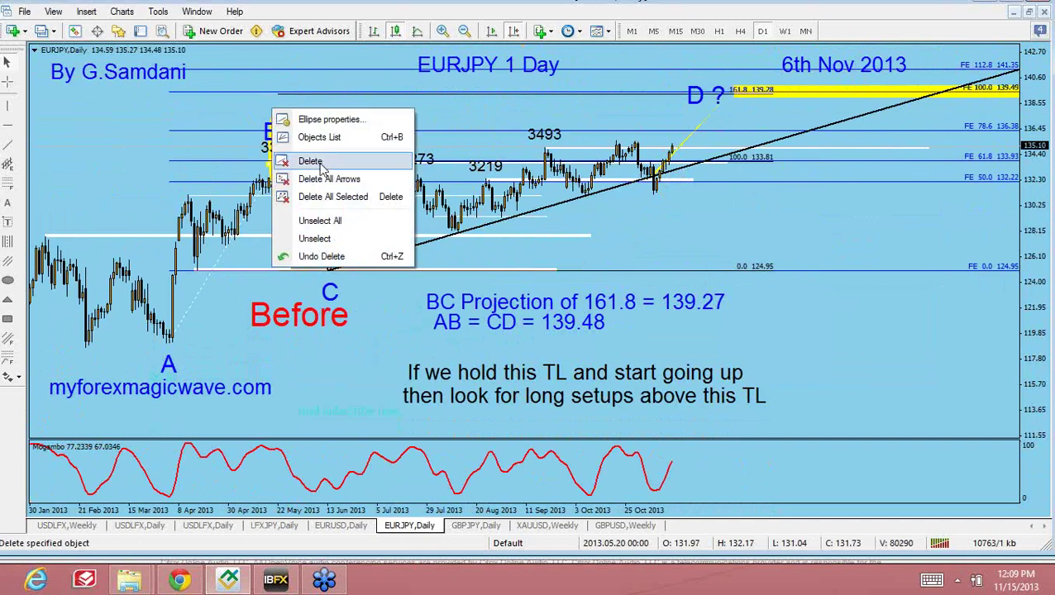
pyautogui.click(322, 163)
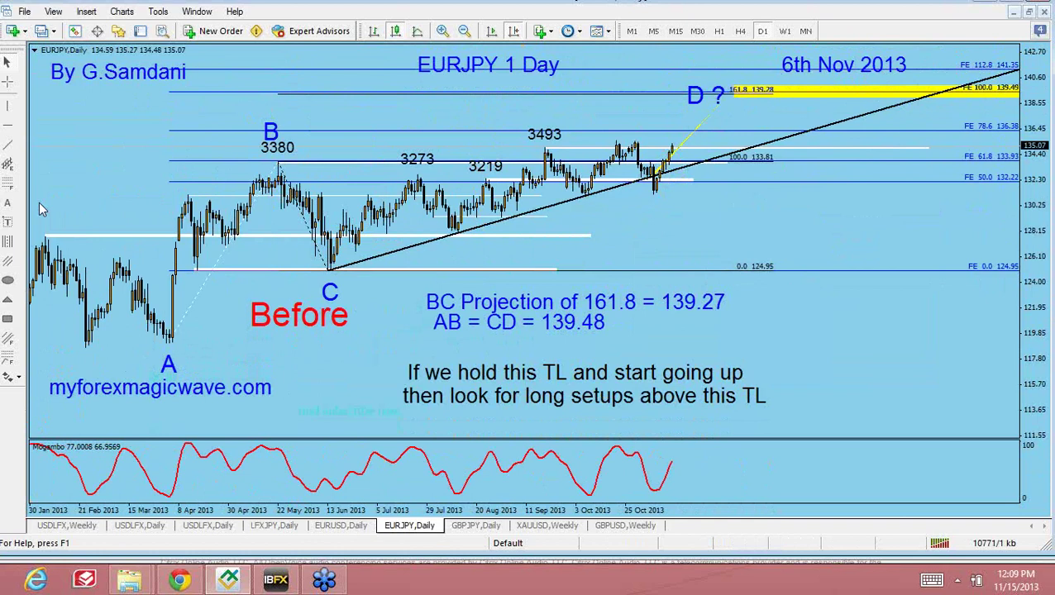
# - Extend the thin white support line that starts at the April high past the latest EURJPY candles, then deselect it
pyautogui.click(9, 322)
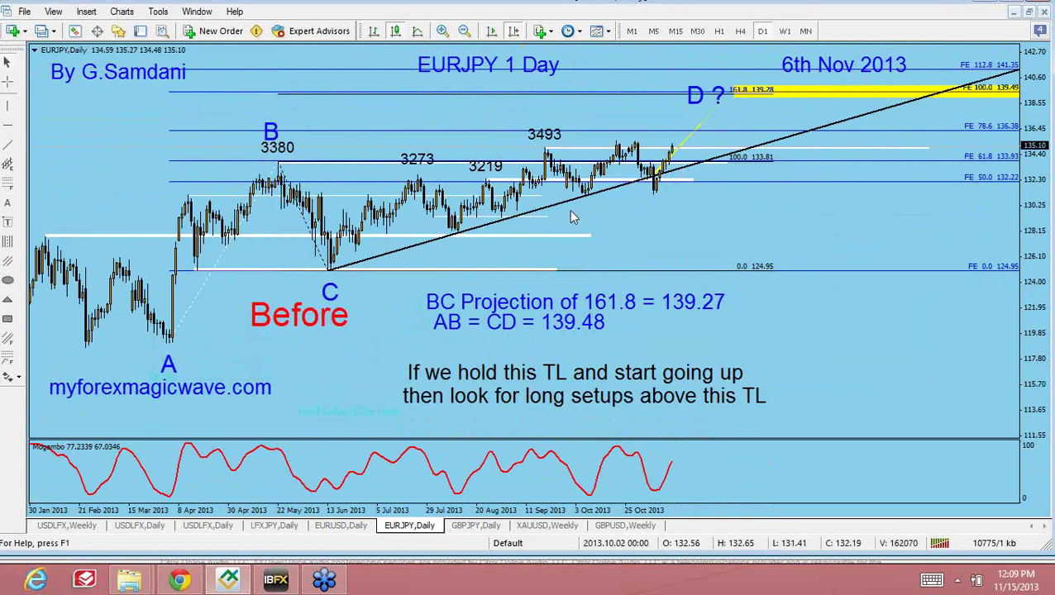
pyautogui.press('Escape')
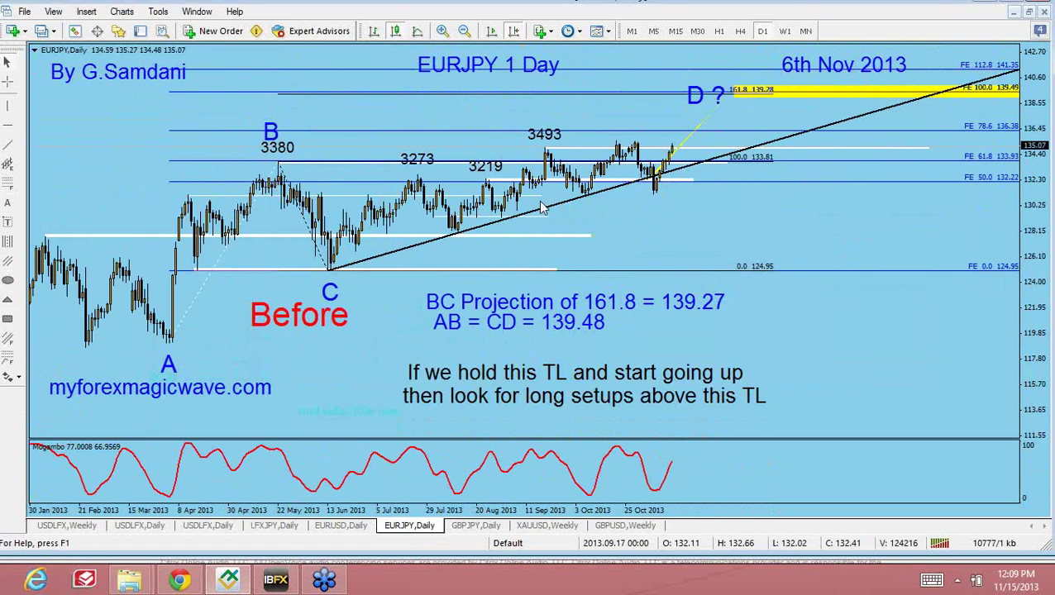
pyautogui.doubleClick(541, 200)
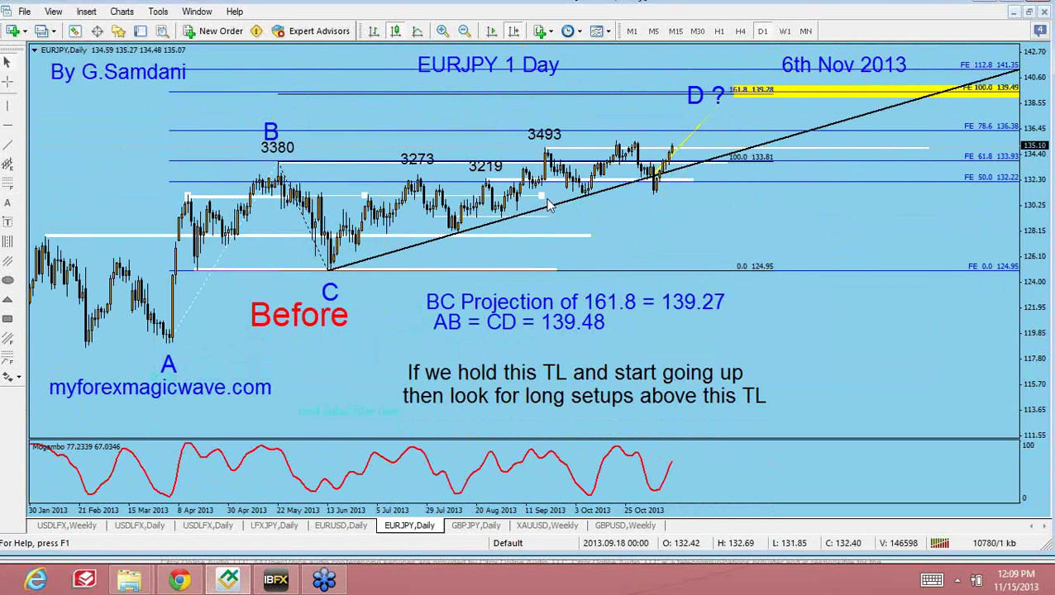
pyautogui.moveTo(547, 201); pyautogui.dragTo(731, 200)
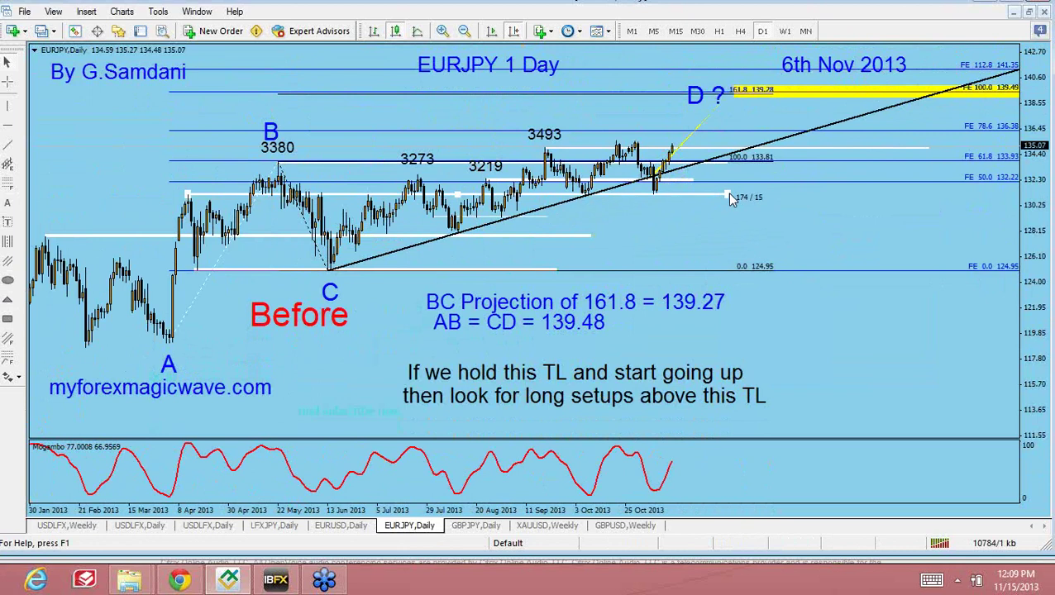
pyautogui.doubleClick(728, 195)
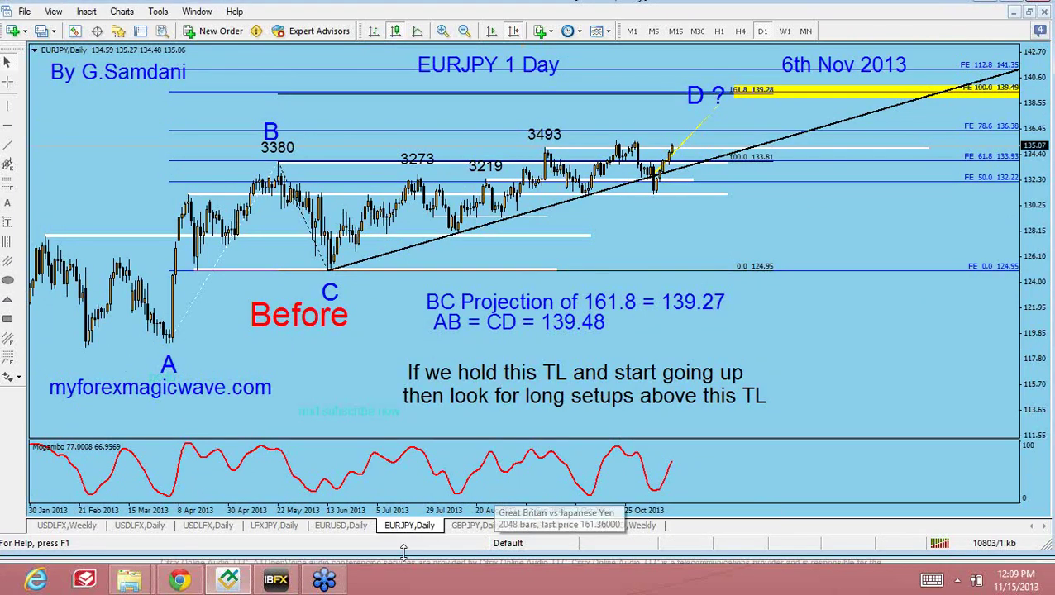
# - Switch to the IBFX terminal and compare the GBPAUD daily chart with the Bearish BAT diagram in the browser
pyautogui.click(285, 583)
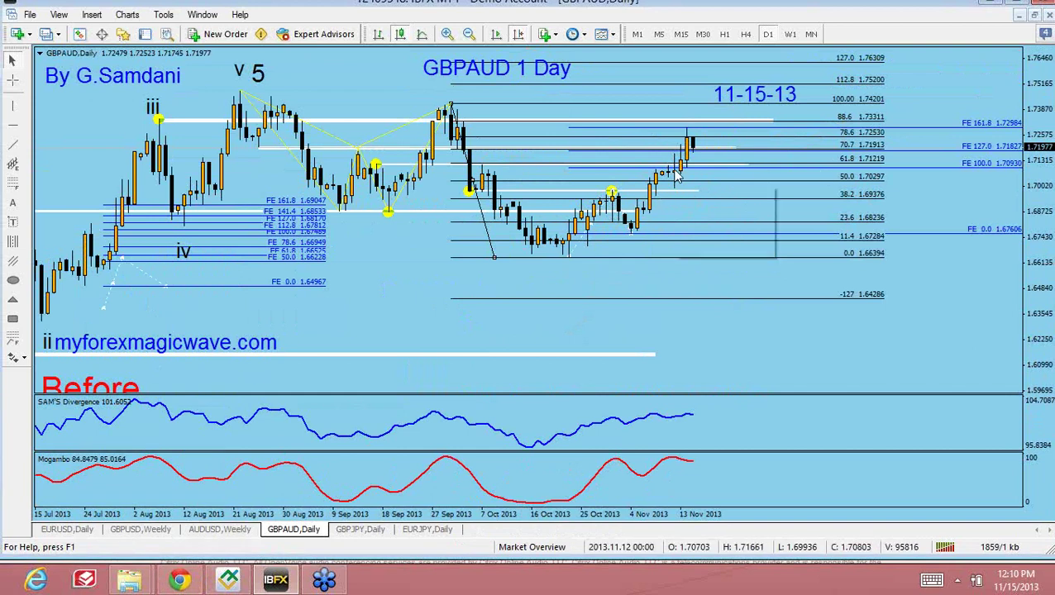
pyautogui.click(184, 583)
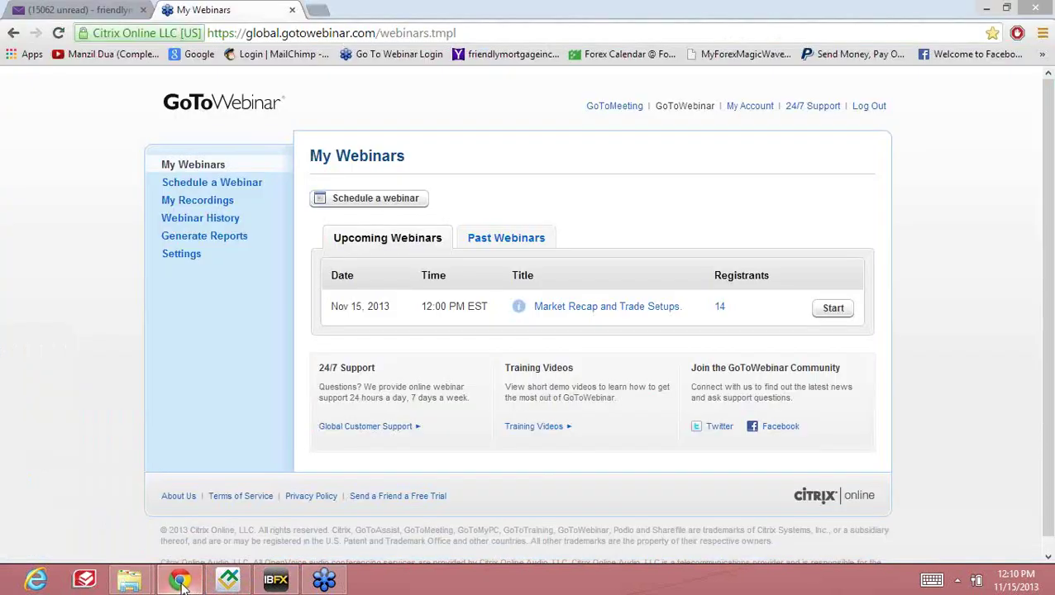
pyautogui.click(182, 582)
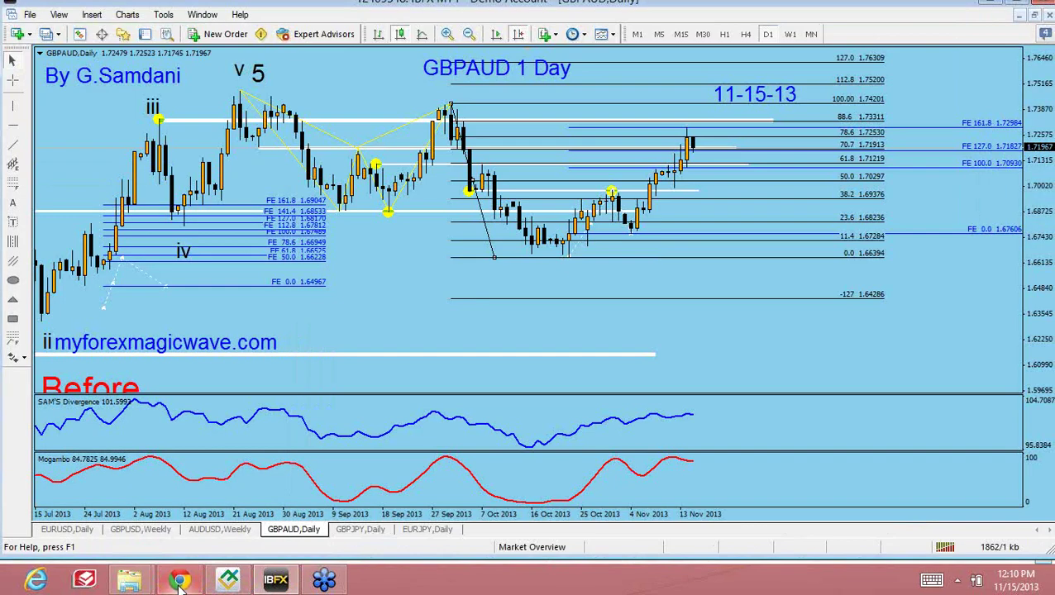
pyautogui.click(181, 582)
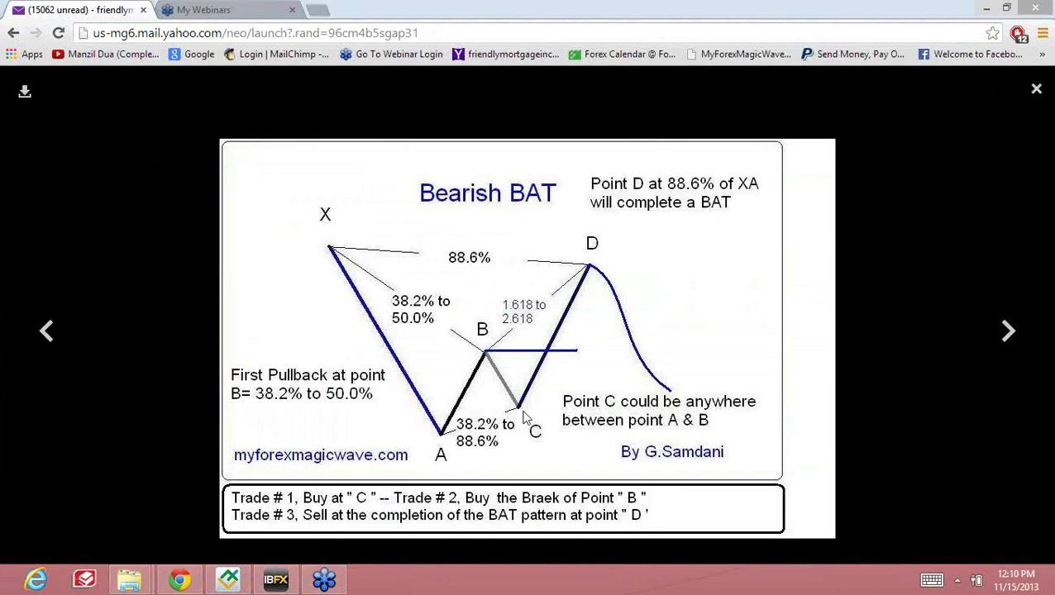
pyautogui.click(275, 581)
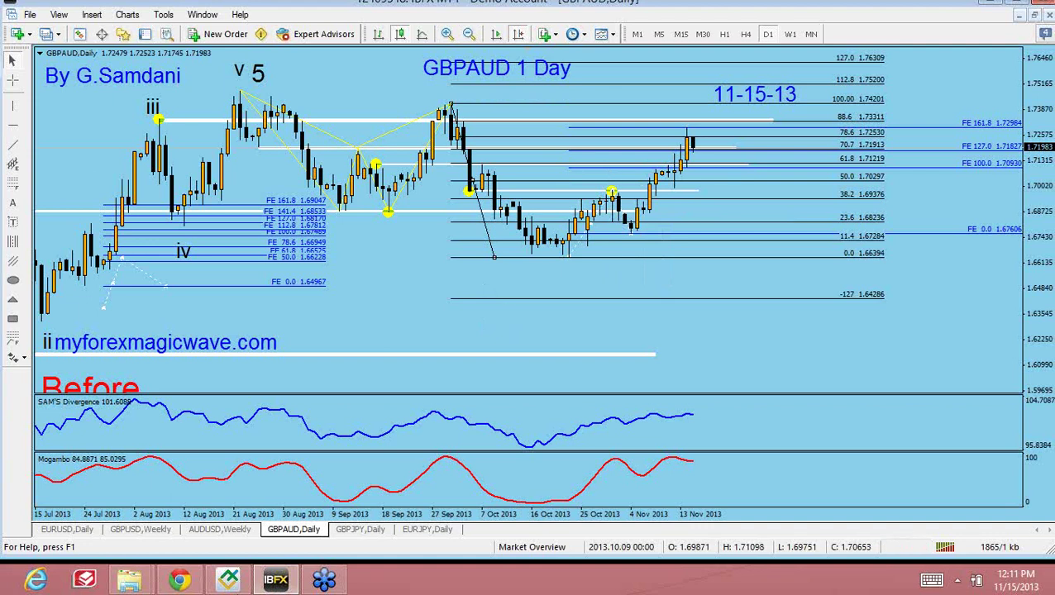
pyautogui.click(180, 580)
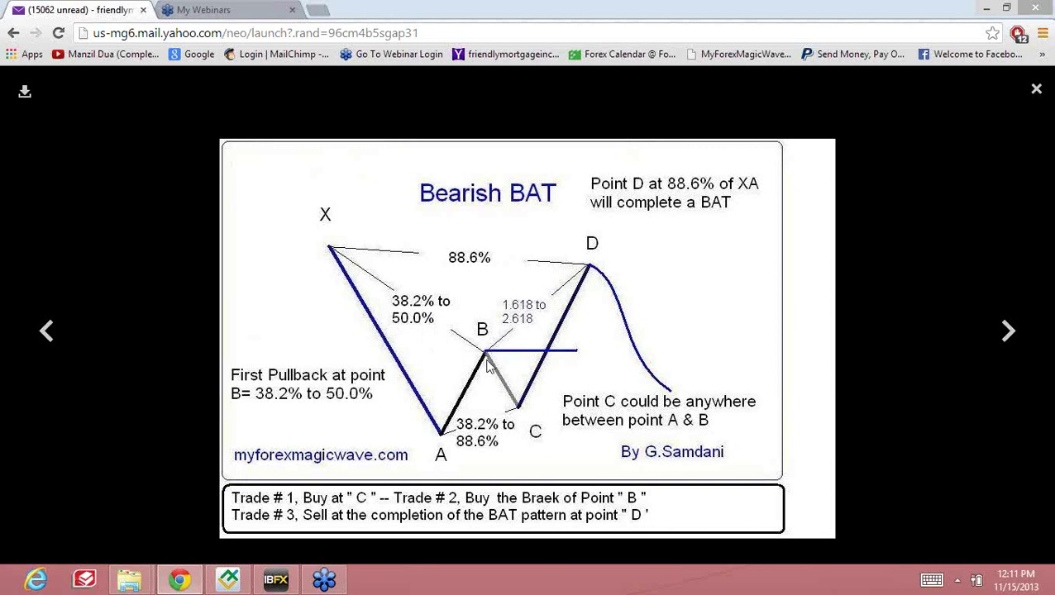
pyautogui.click(275, 582)
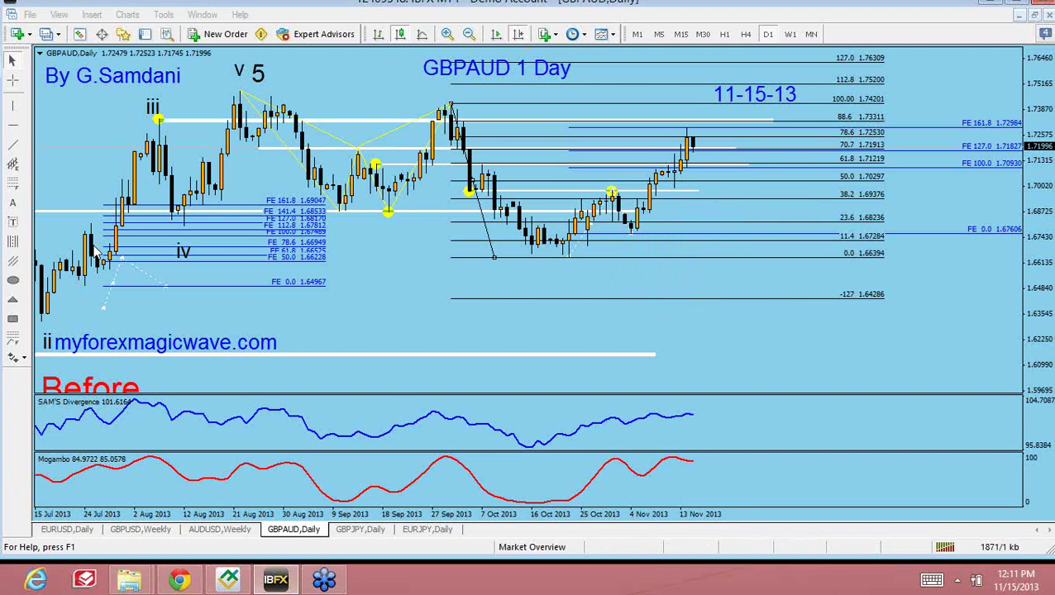
# - Draw an unfilled triangle on the GBPAUD chart from the late-September high through the 23 October low to the 31 October high
pyautogui.click(12, 301)
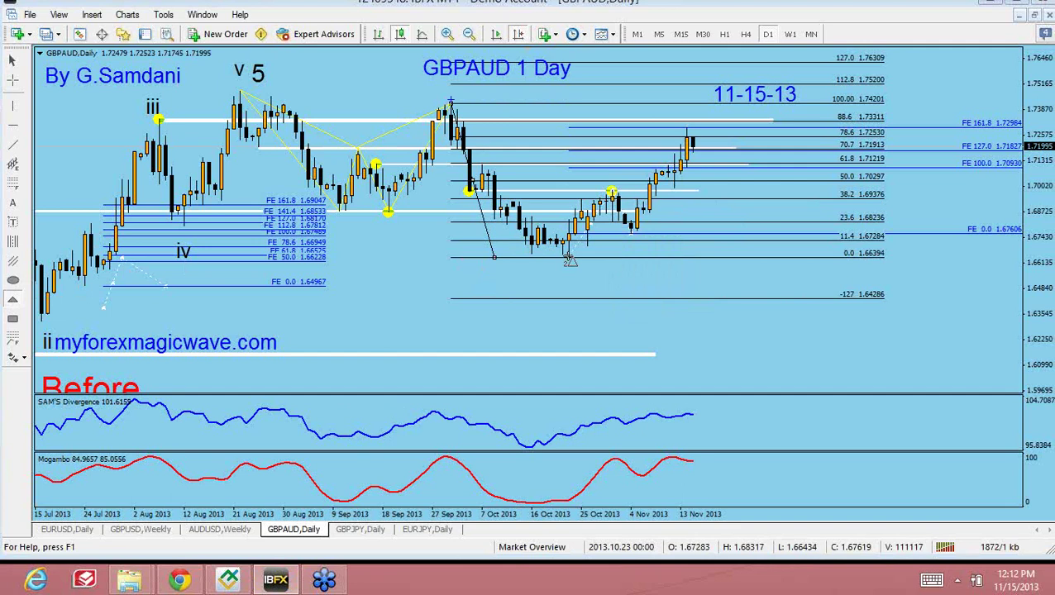
pyautogui.click(612, 193)
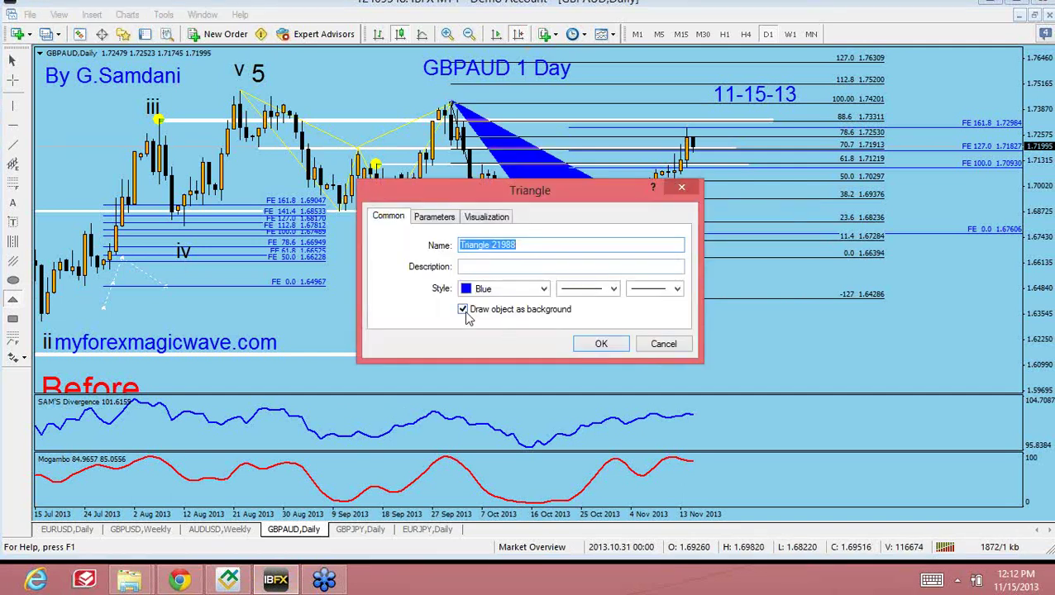
pyautogui.click(463, 309)
pyautogui.click(599, 344)
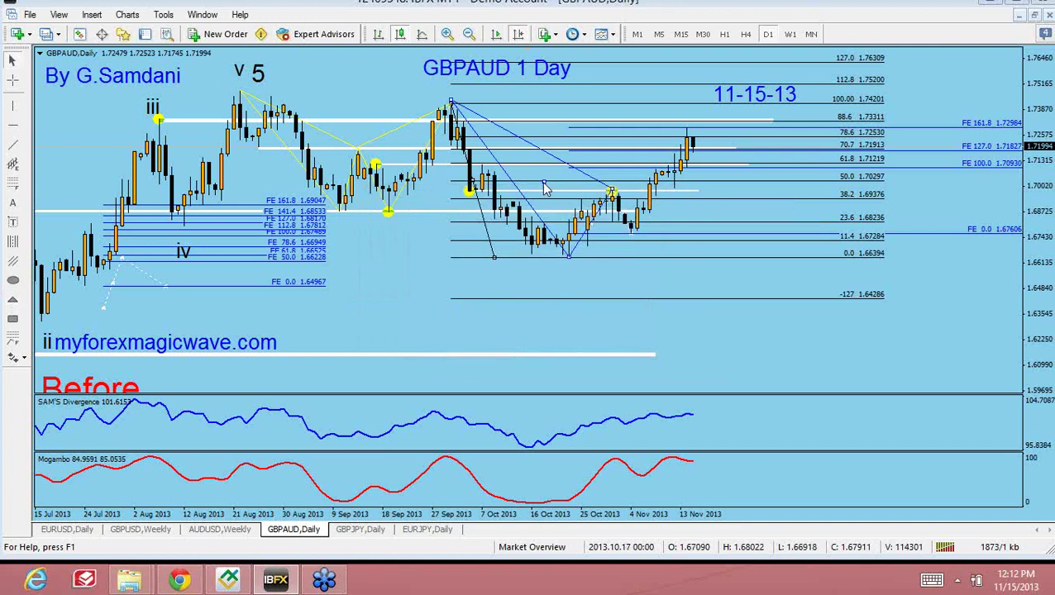
# - Give the new blue triangle's outline a thicker line width
pyautogui.rightClick(545, 188)
pyautogui.click(591, 192)
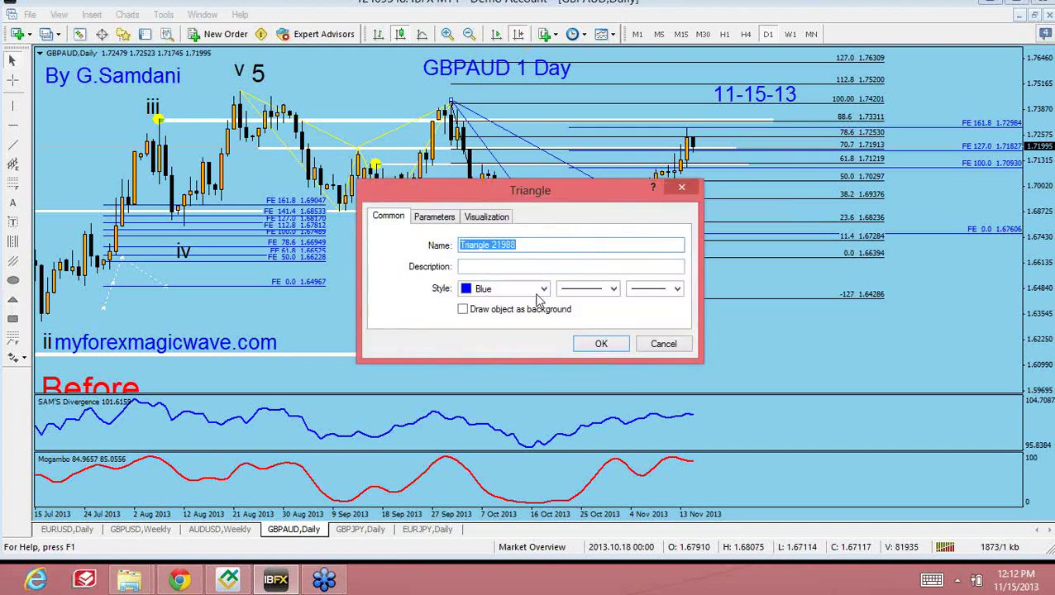
pyautogui.click(677, 289)
pyautogui.click(653, 354)
pyautogui.click(601, 344)
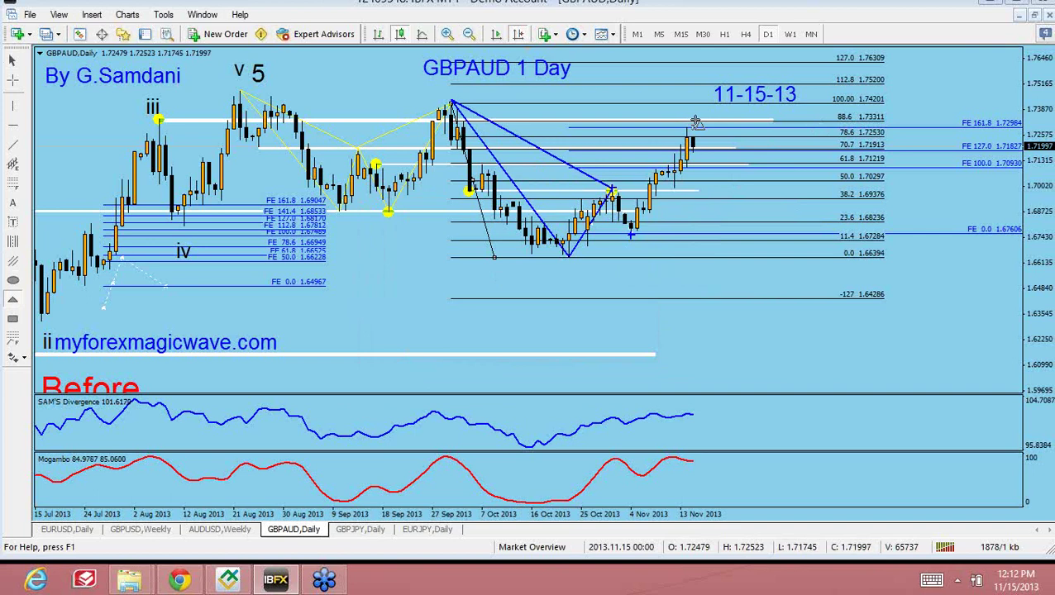
# - Complete a second unfilled triangle from the 31 October high and early-November low to the 88.6 level, and reopen the Bearish BAT diagram
pyautogui.click(695, 122)
pyautogui.click(612, 348)
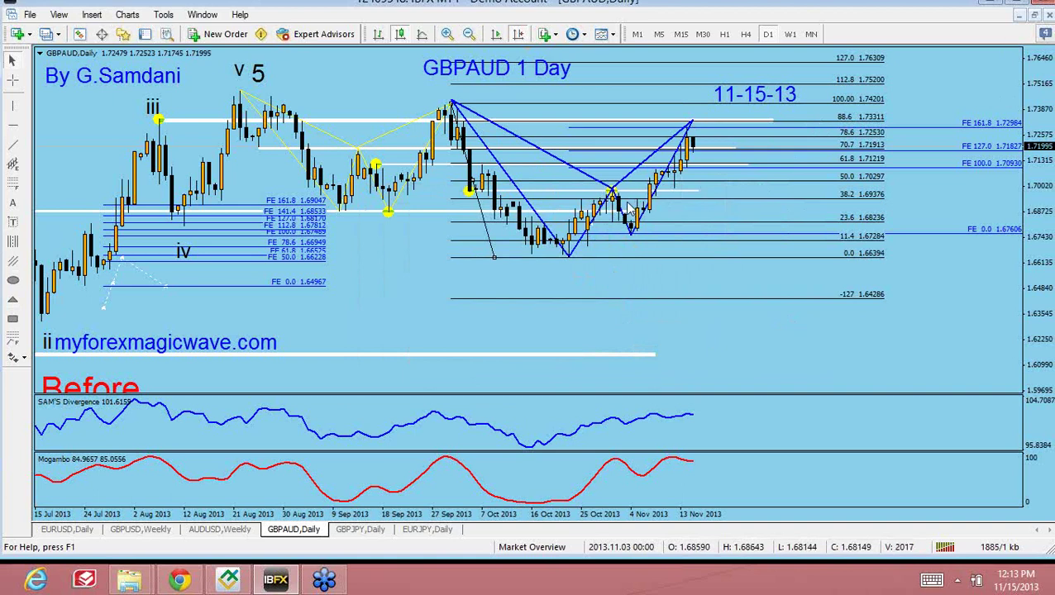
pyautogui.click(180, 580)
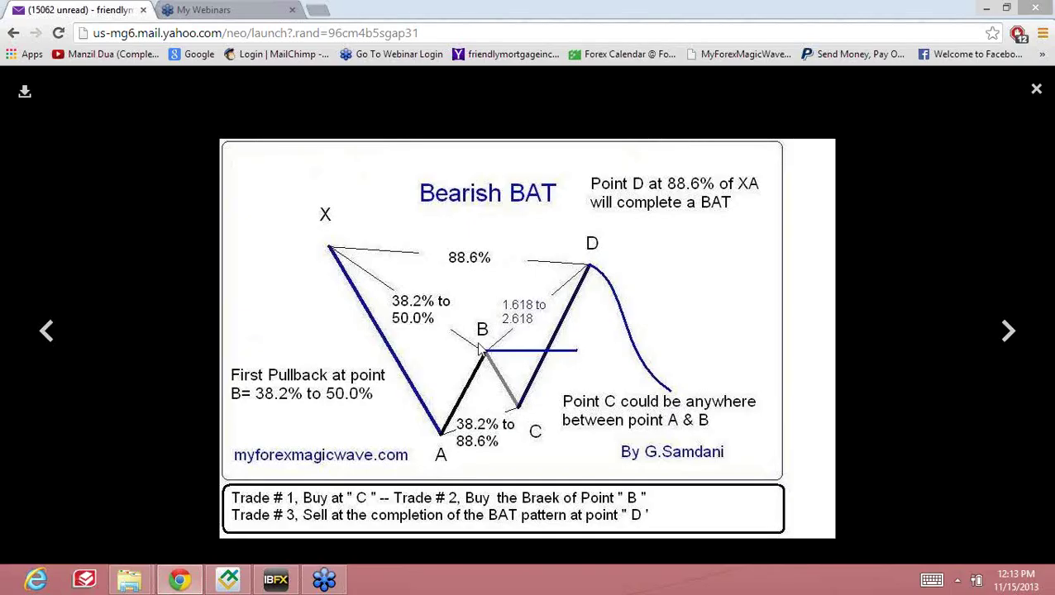
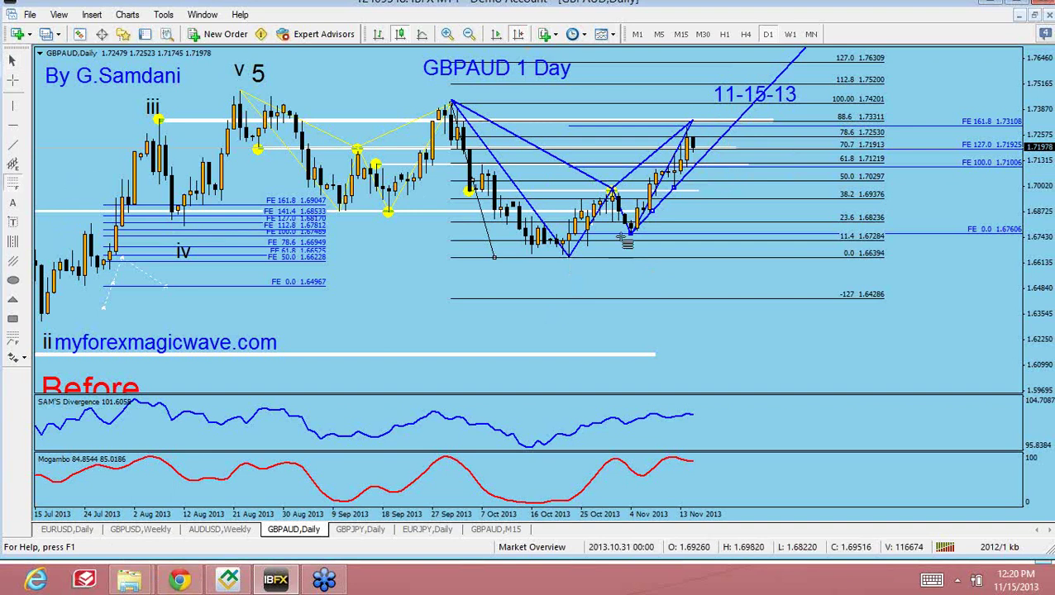
# - Try a Fibonacci retracement on the GBPAUD chart from the early-November low up to the latest high
pyautogui.moveTo(630, 232)
pyautogui.mouseDown()
pyautogui.moveTo(659, 134)
pyautogui.moveTo(651, 121)
pyautogui.mouseUp()
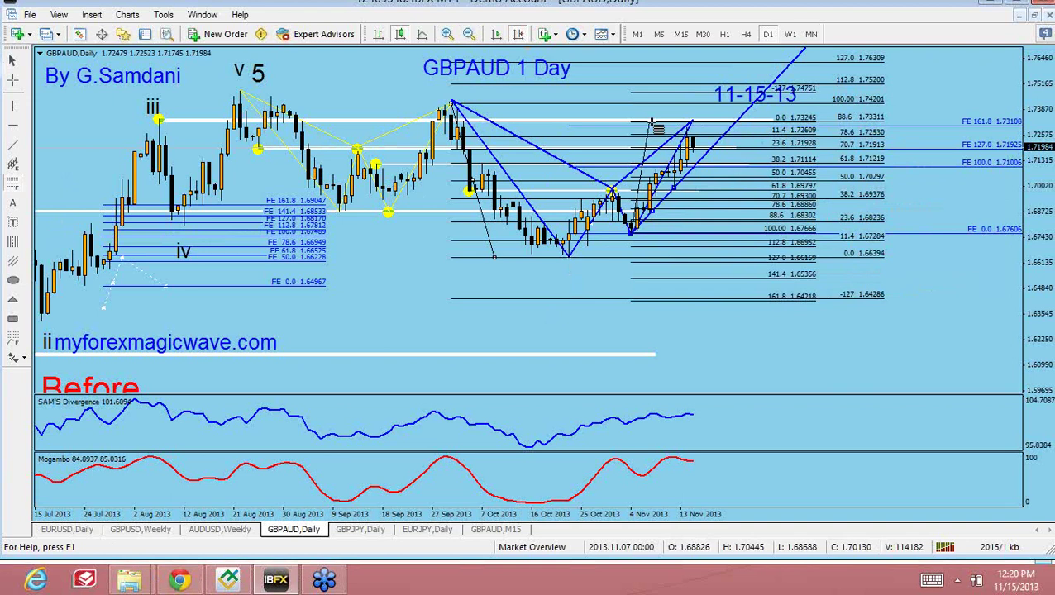
pyautogui.moveTo(652, 122); pyautogui.dragTo(653, 108)
pyautogui.doubleClick(653, 108)
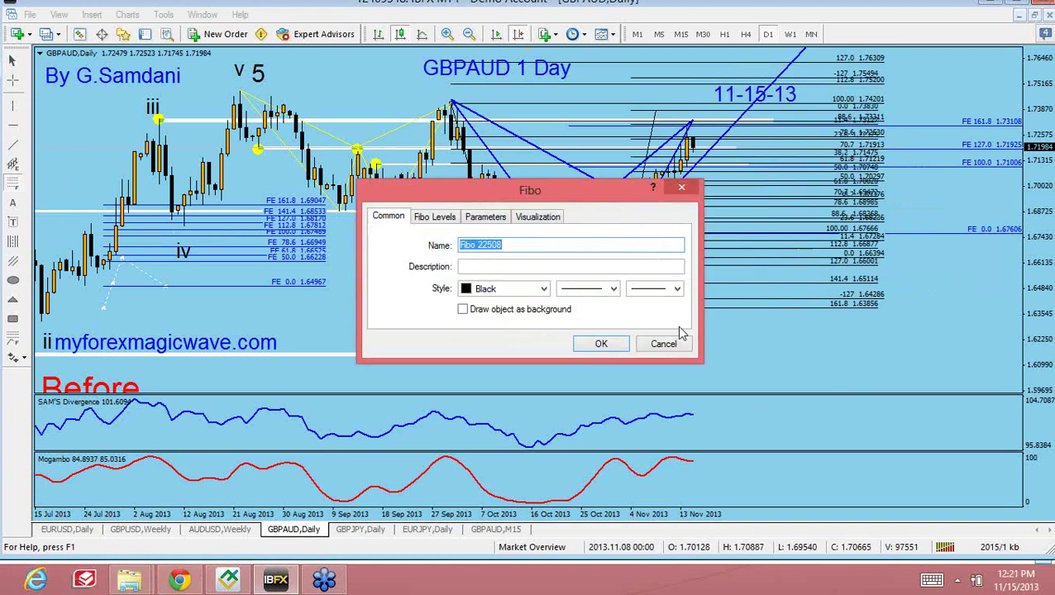
pyautogui.click(663, 343)
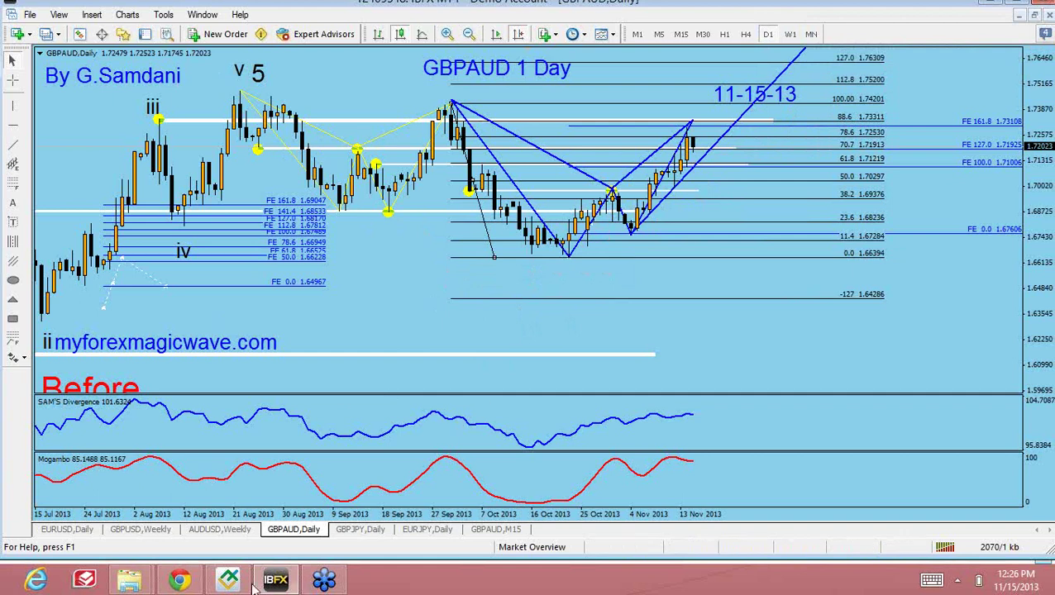
# - Switch to the LiteForex terminal and examine the JPYX daily chart's trendline crossing, consulting the Bearish BAT diagram in the browser
pyautogui.moveTo(230, 583)
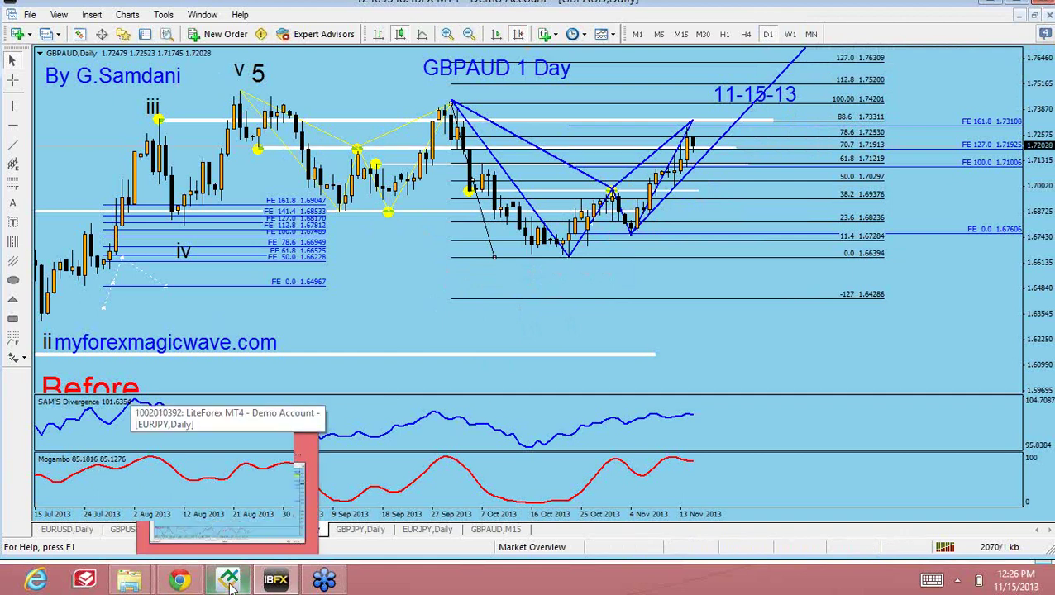
pyautogui.click(225, 487)
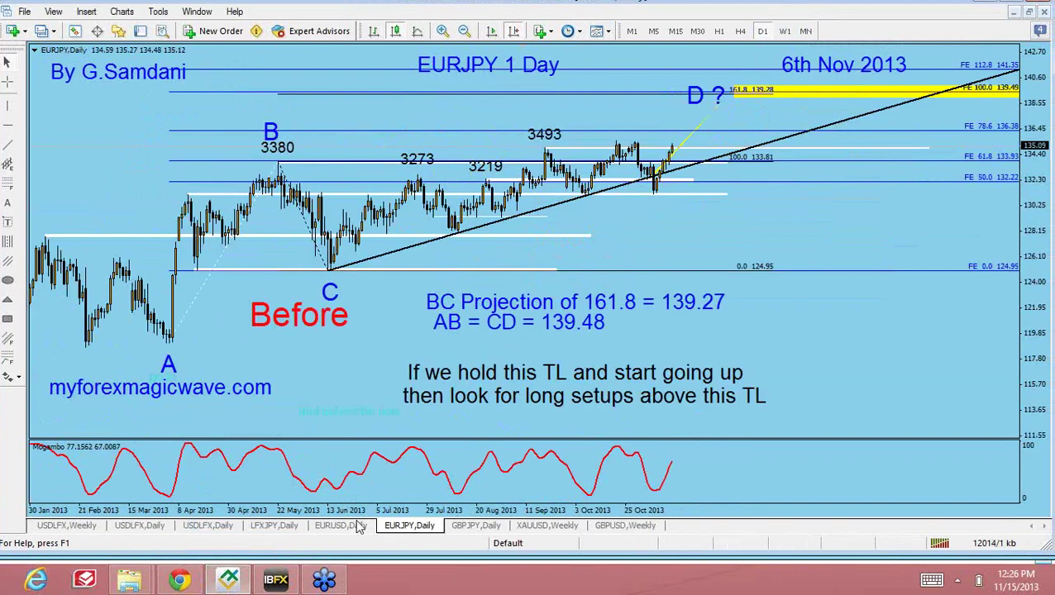
pyautogui.click(268, 529)
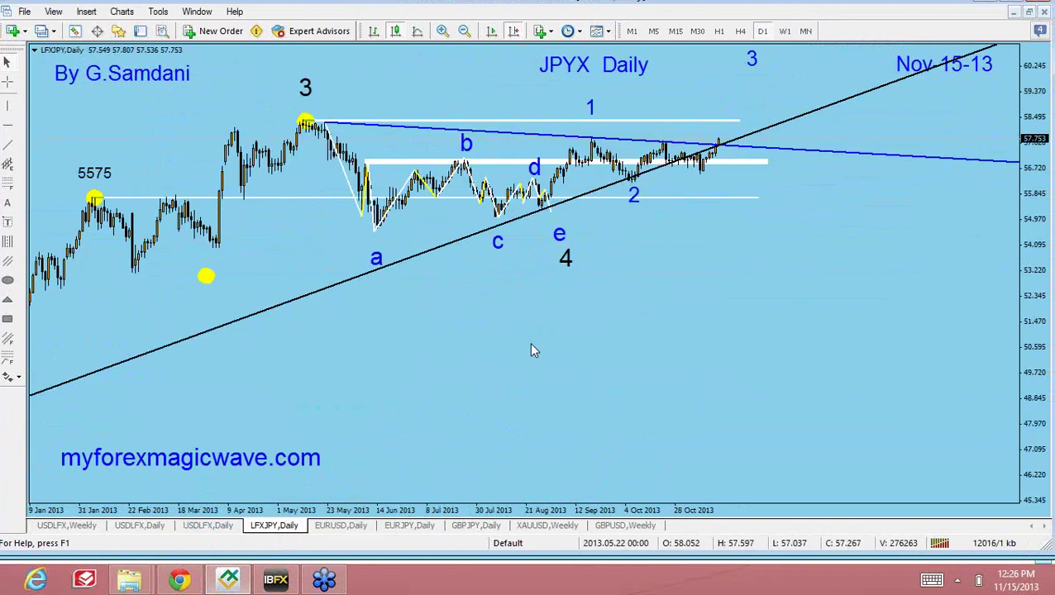
pyautogui.scroll(1, 529, 344)
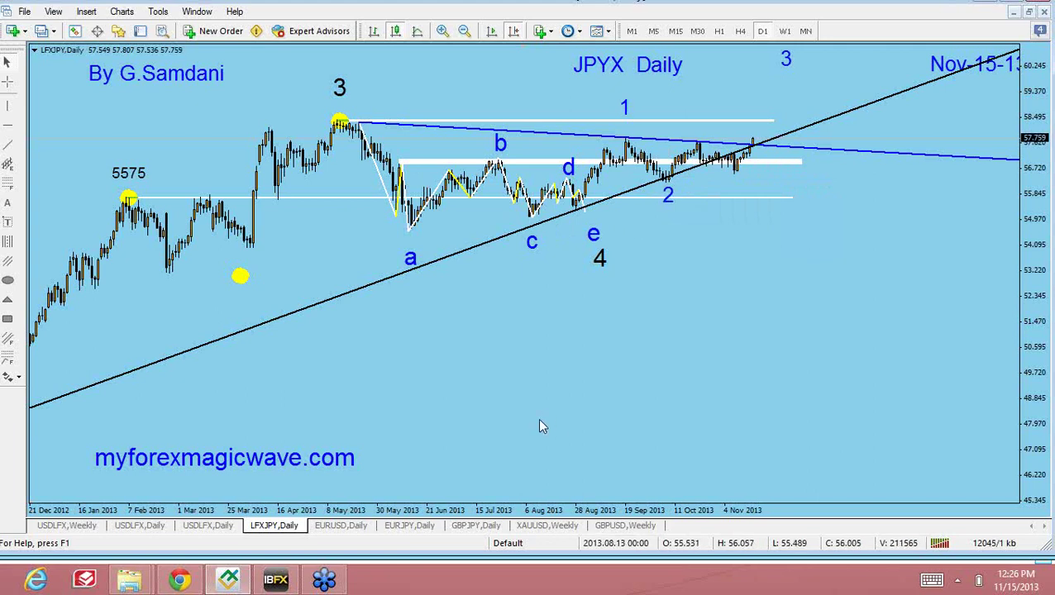
pyautogui.click(181, 581)
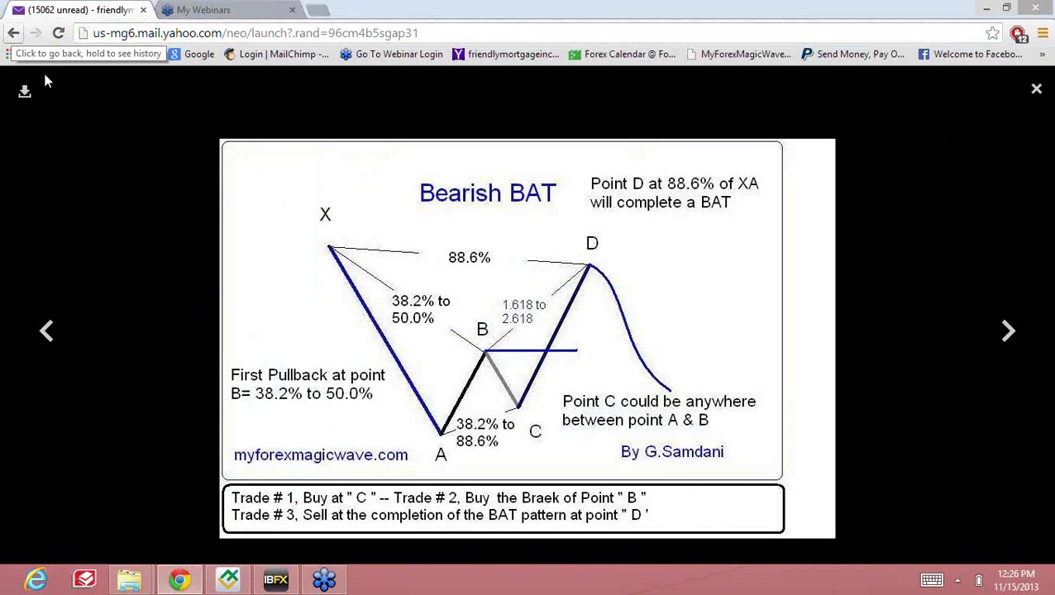
pyautogui.click(231, 581)
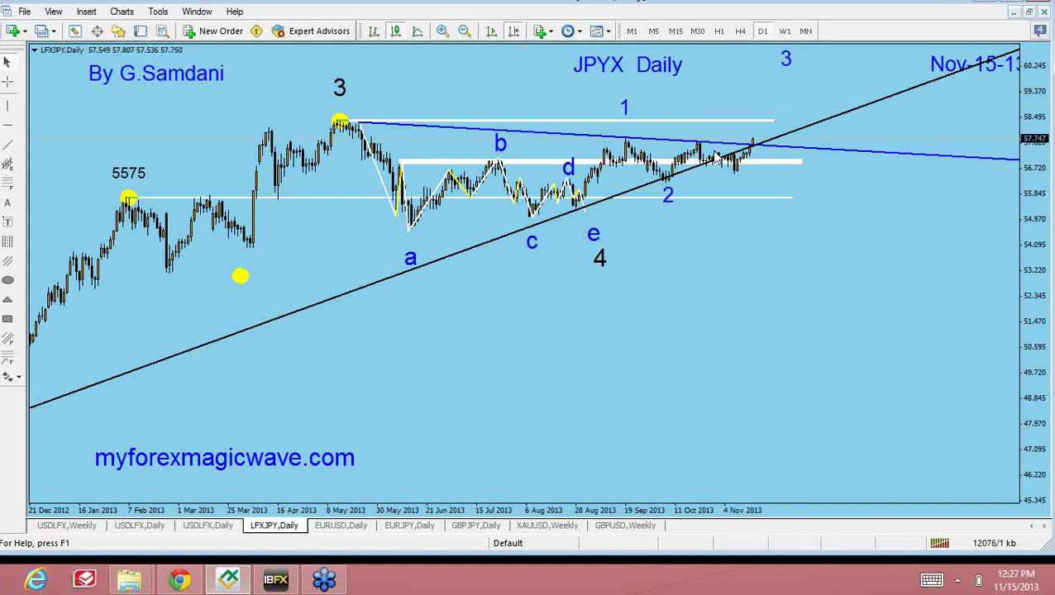
pyautogui.moveTo(717, 158)
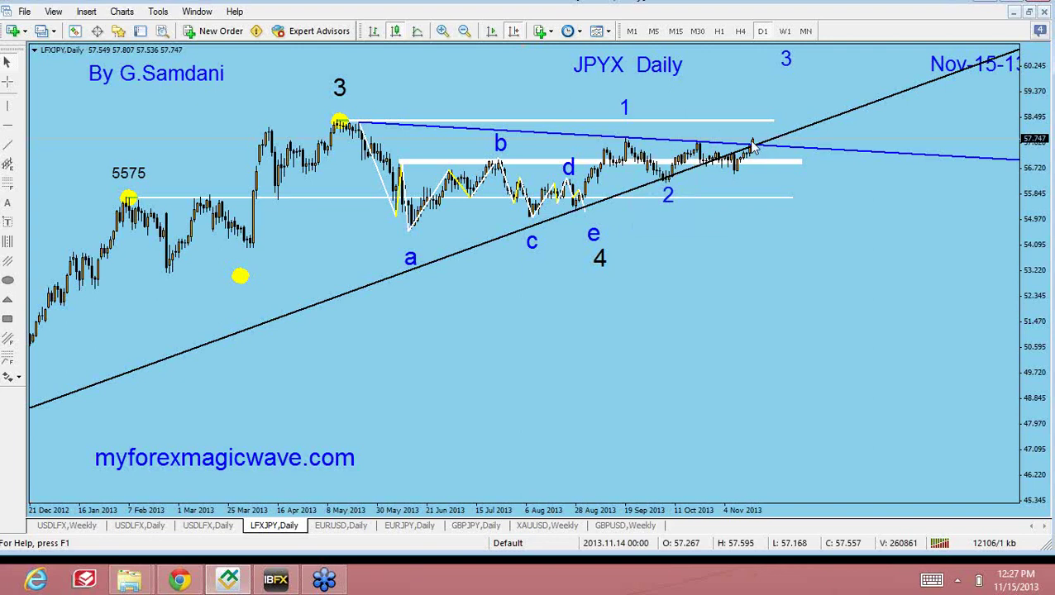
pyautogui.moveTo(752, 146)
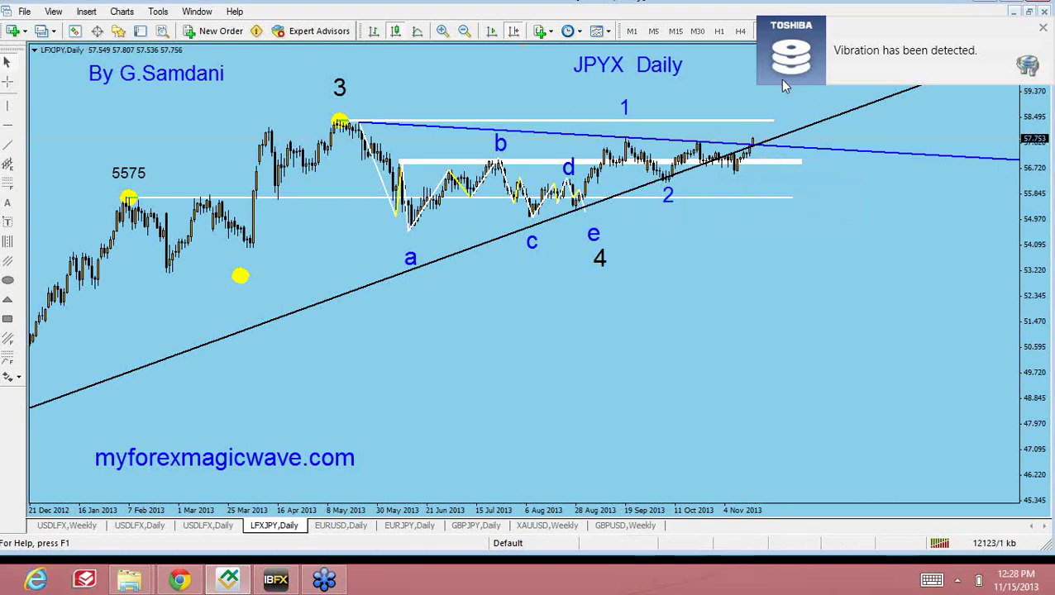
pyautogui.moveTo(779, 82)
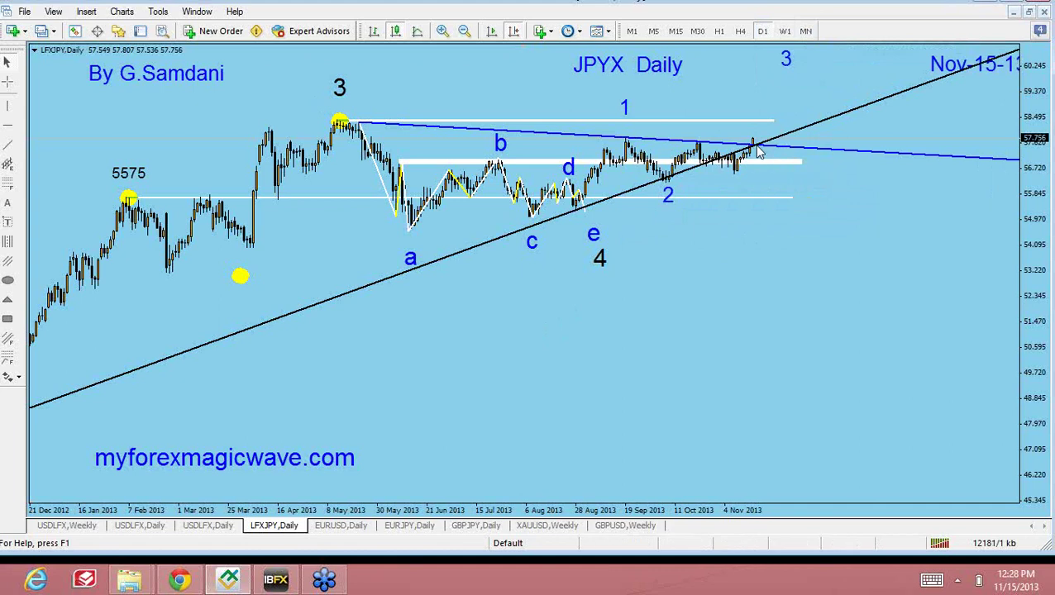
pyautogui.moveTo(743, 163)
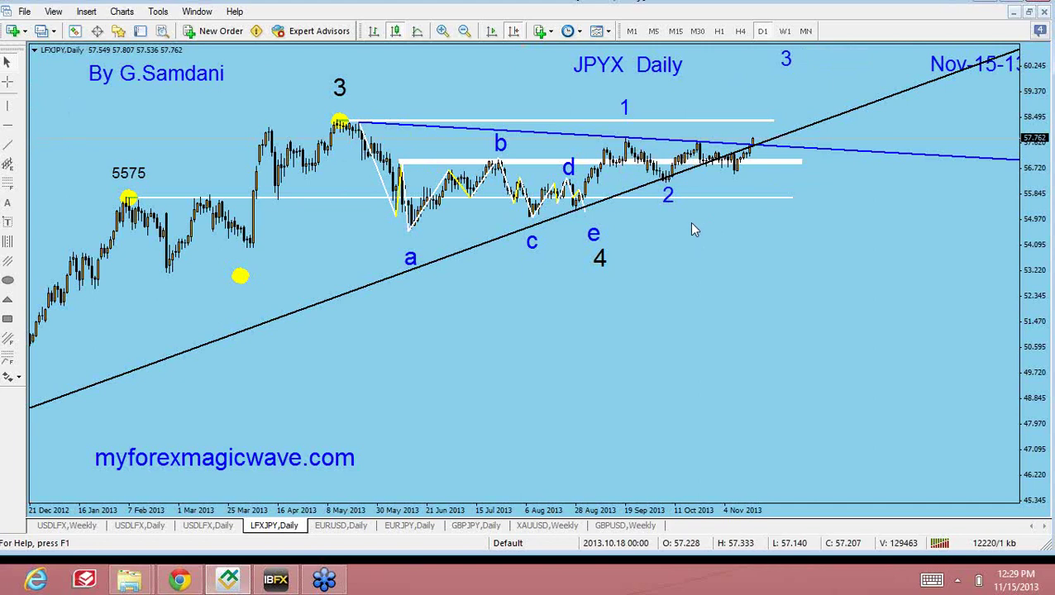
# - Draw a thin white rectangle on the GBPJPY daily chart from the September wave iii high past the latest candles, at about 159.7
pyautogui.click(476, 525)
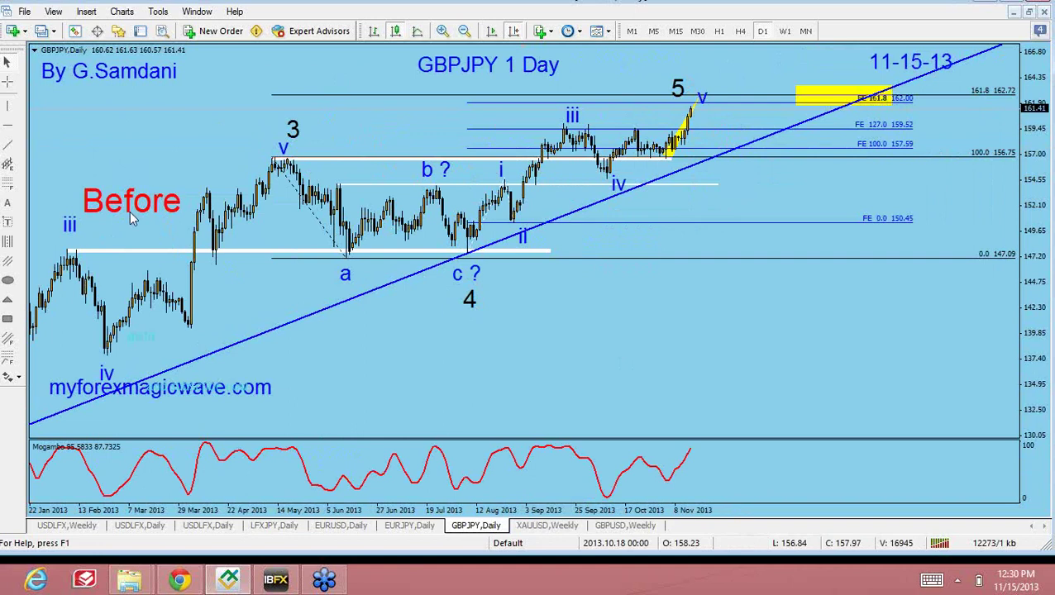
pyautogui.click(8, 319)
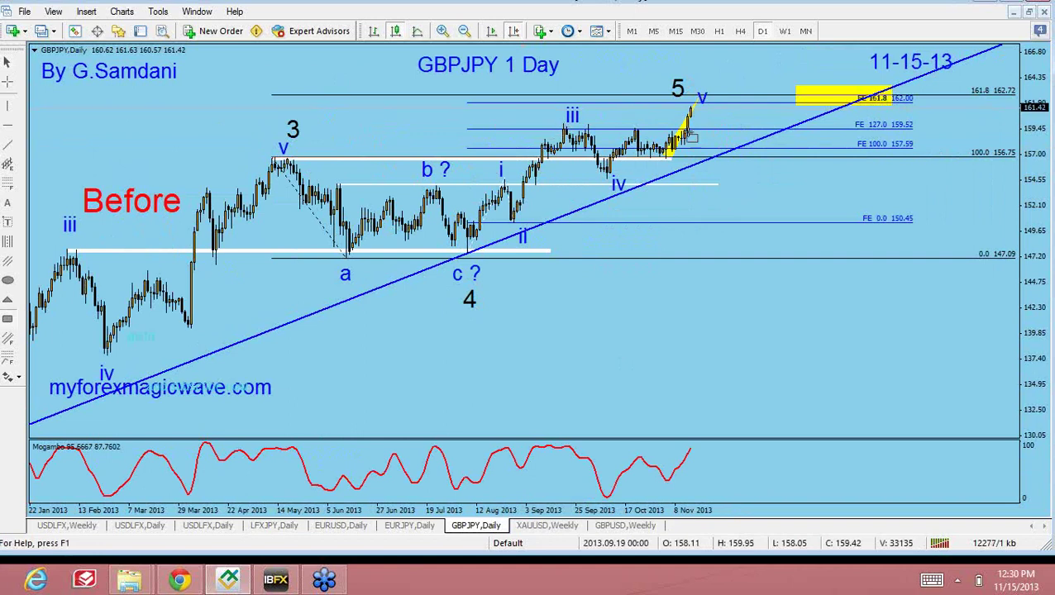
pyautogui.moveTo(562, 124); pyautogui.dragTo(783, 129)
pyautogui.doubleClick(783, 129)
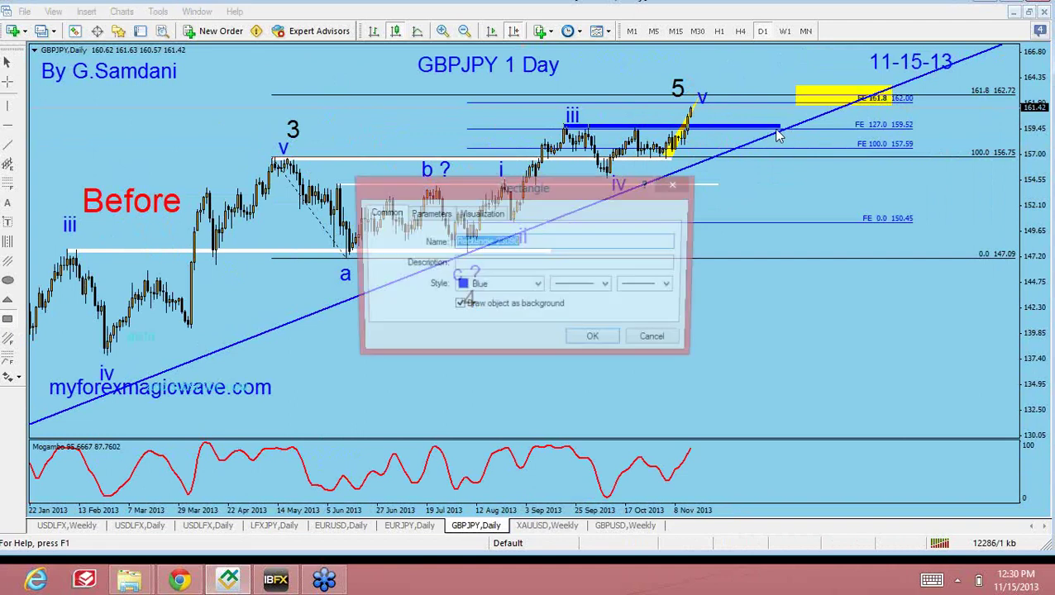
pyautogui.click(538, 285)
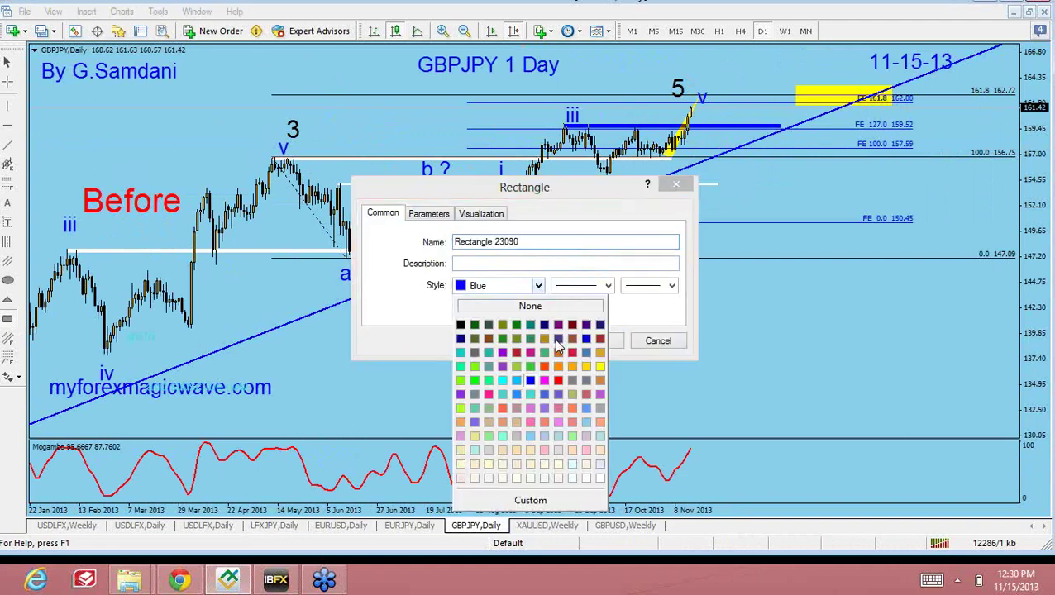
pyautogui.click(544, 481)
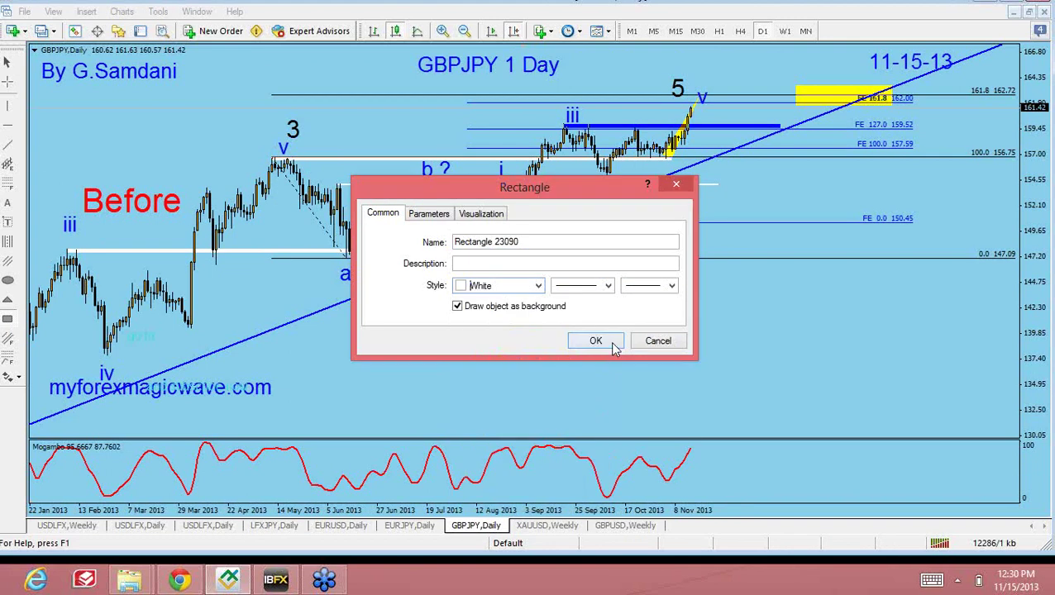
pyautogui.click(595, 341)
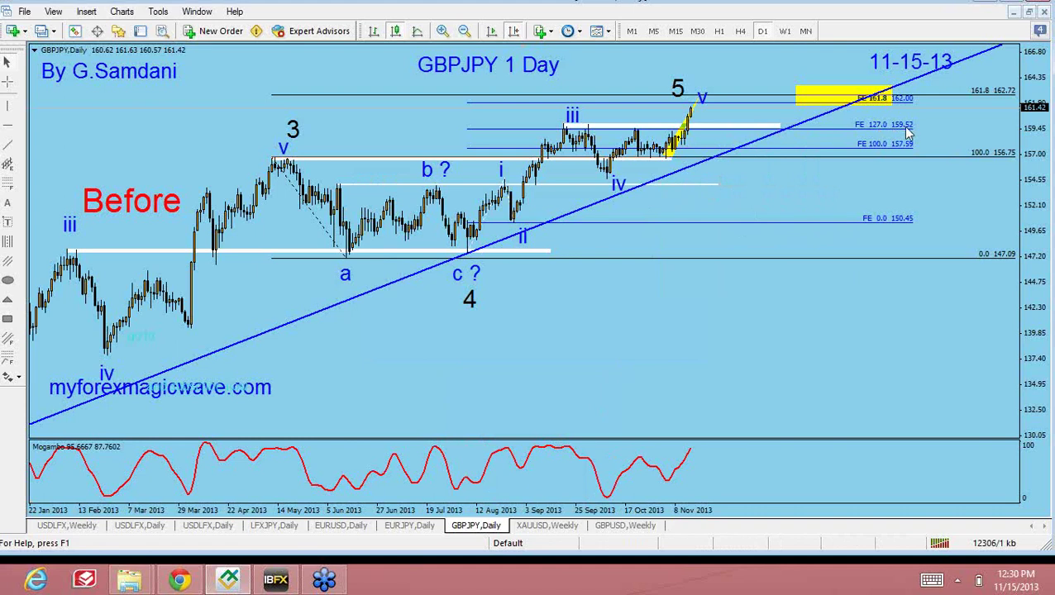
# - Check the new white rectangle's price level with the crosshair and review the Mogambo indicator on GBPJPY
pyautogui.middleClick(767, 126)
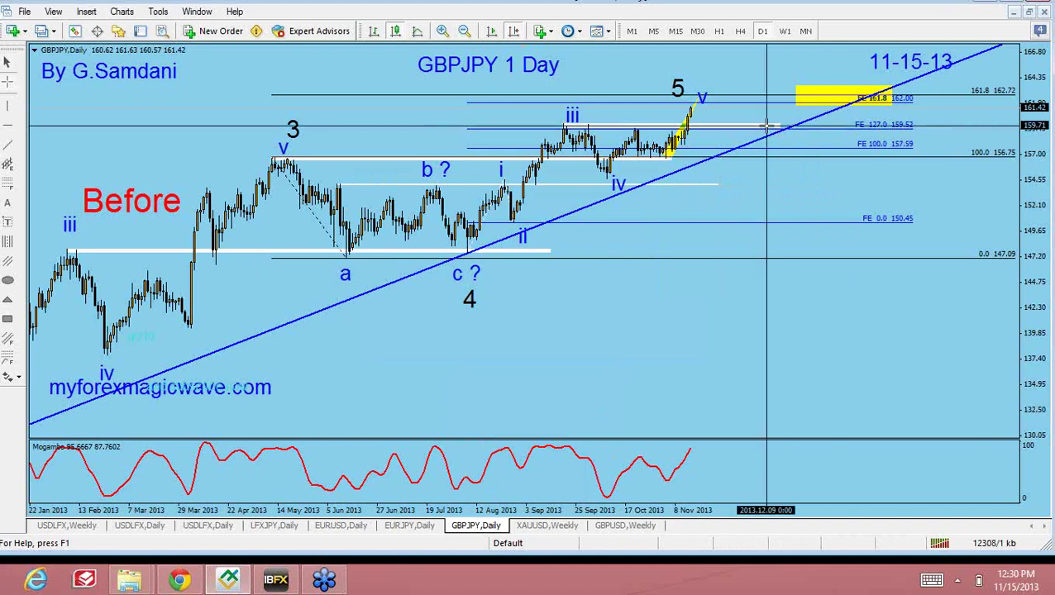
pyautogui.middleClick(771, 131)
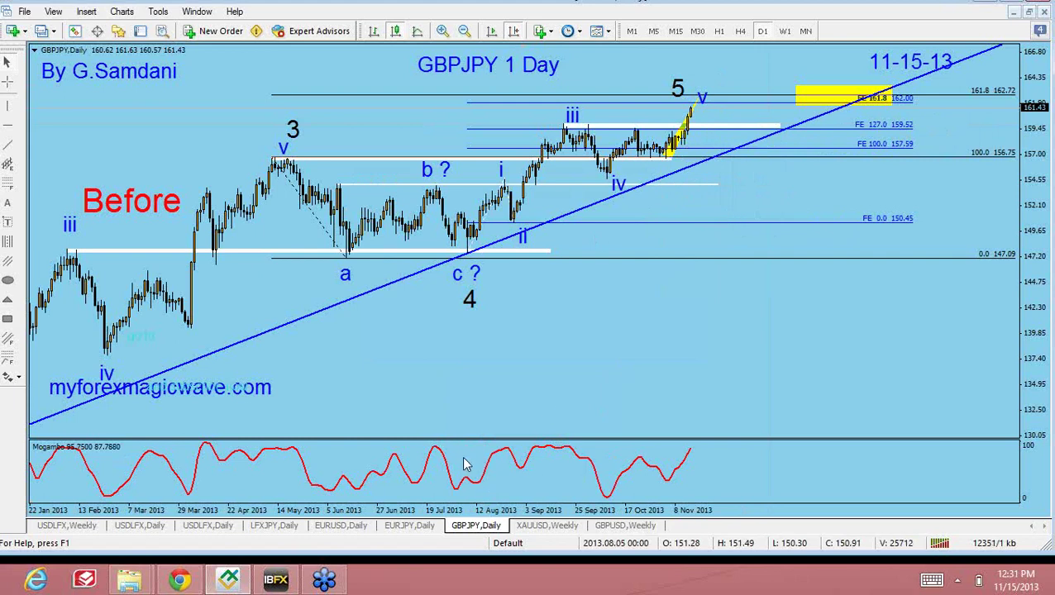
pyautogui.moveTo(502, 457)
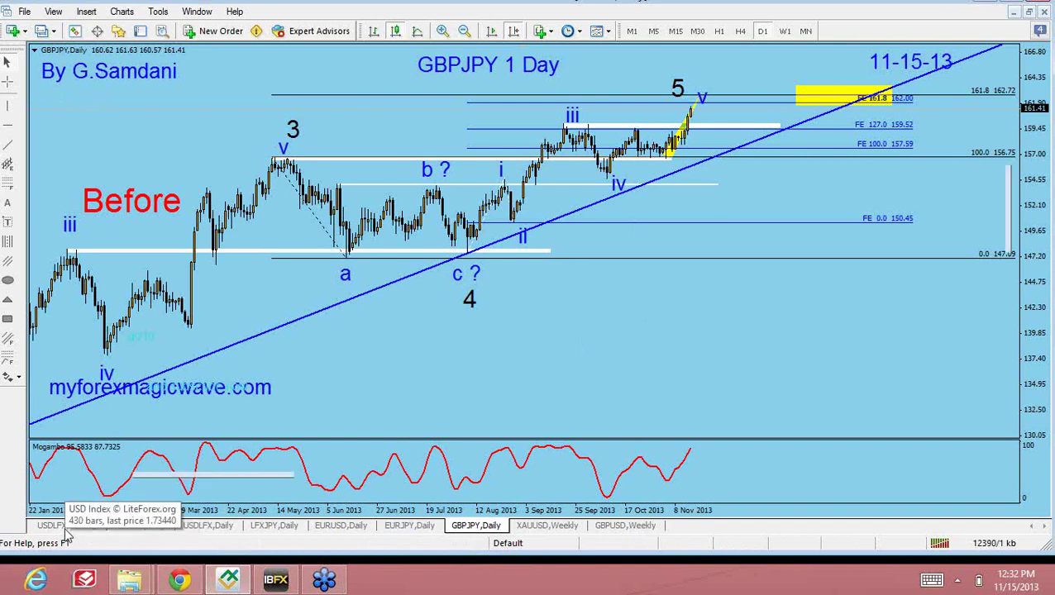
# - Examine the possible Bat pattern on the USDX weekly chart, from point B to the D target and the black trendline
pyautogui.click(63, 529)
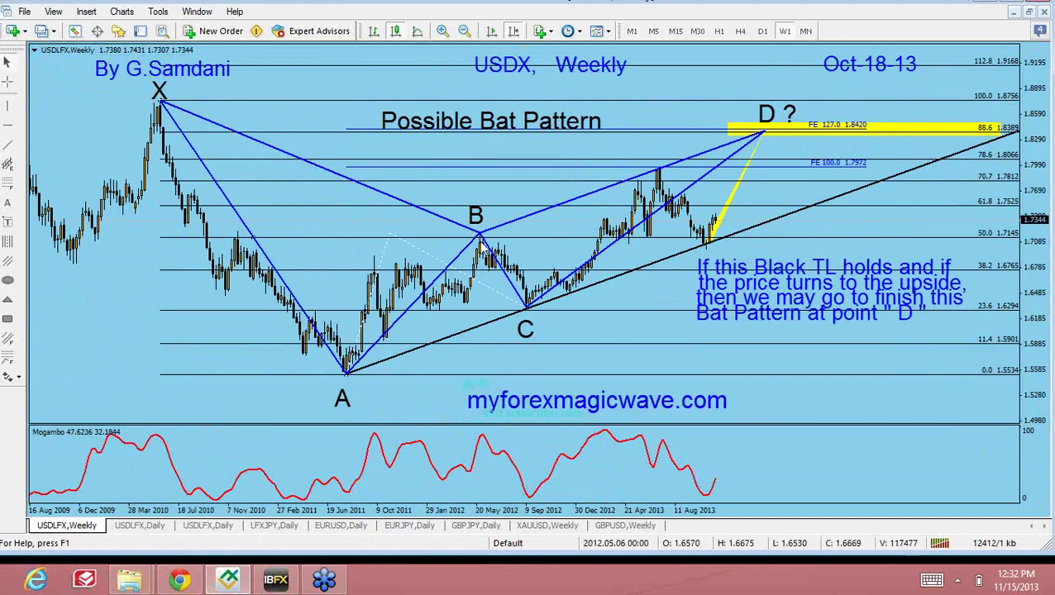
pyautogui.moveTo(488, 258)
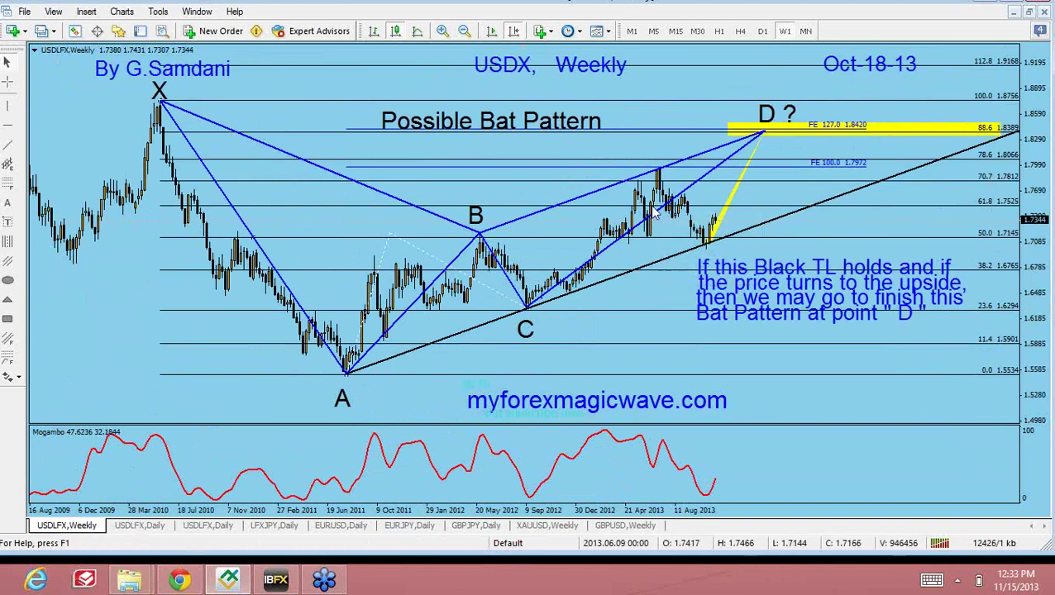
pyautogui.moveTo(650, 230)
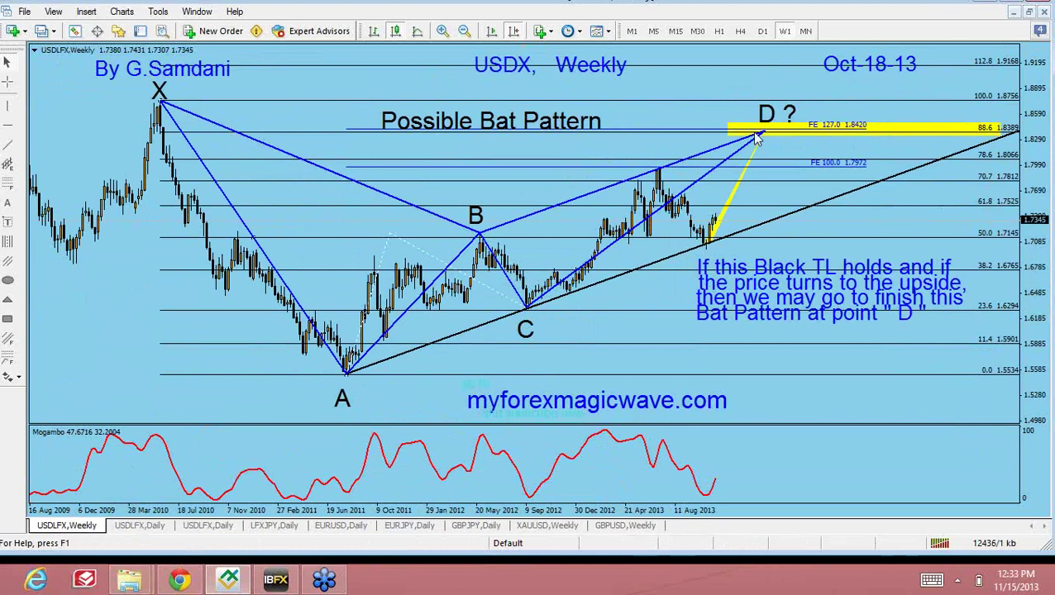
pyautogui.scroll(1, 758, 138)
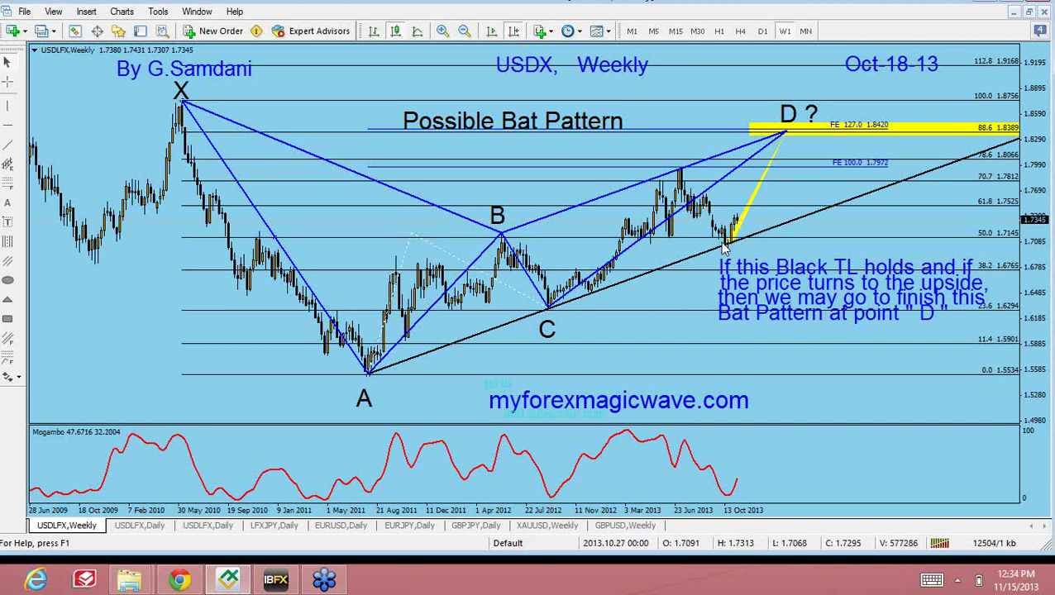
pyautogui.moveTo(727, 247)
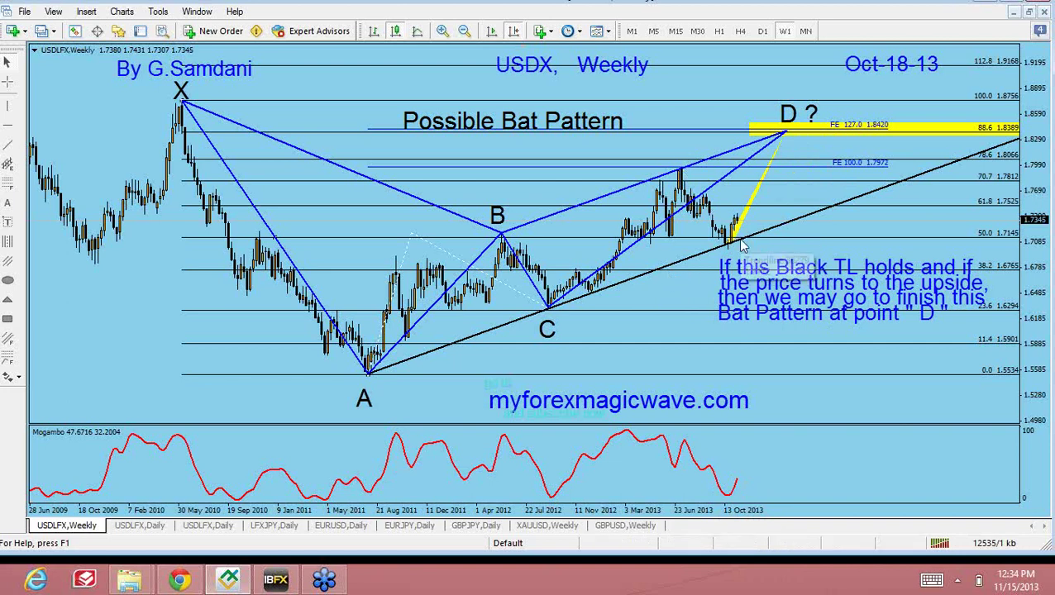
# - On the USDX daily chart, realign the upper channel line to the early-September high and extend the 7374 level past the latest candles
pyautogui.click(141, 525)
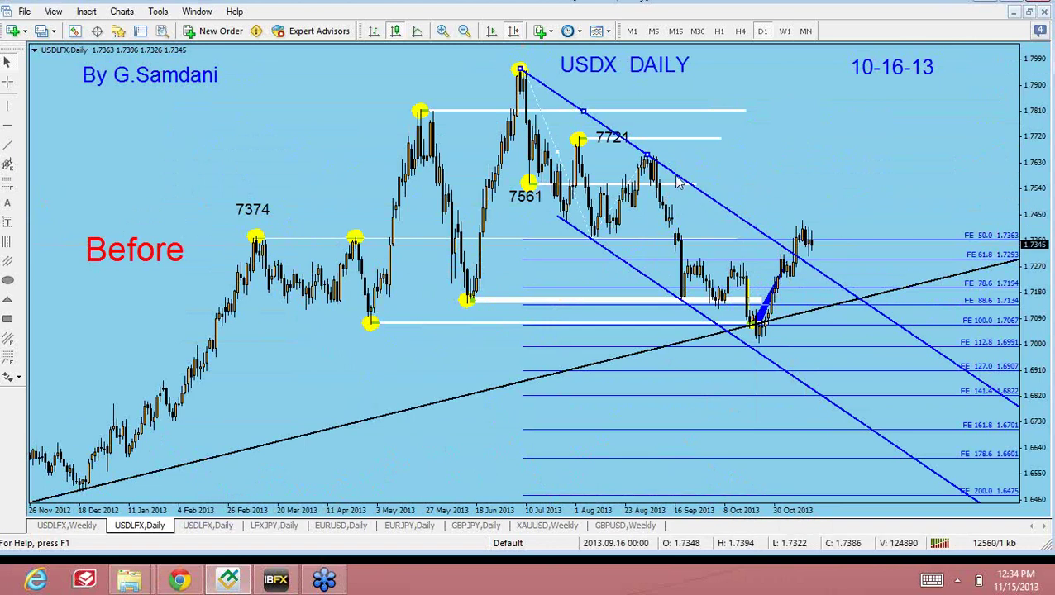
pyautogui.moveTo(677, 181); pyautogui.dragTo(658, 158)
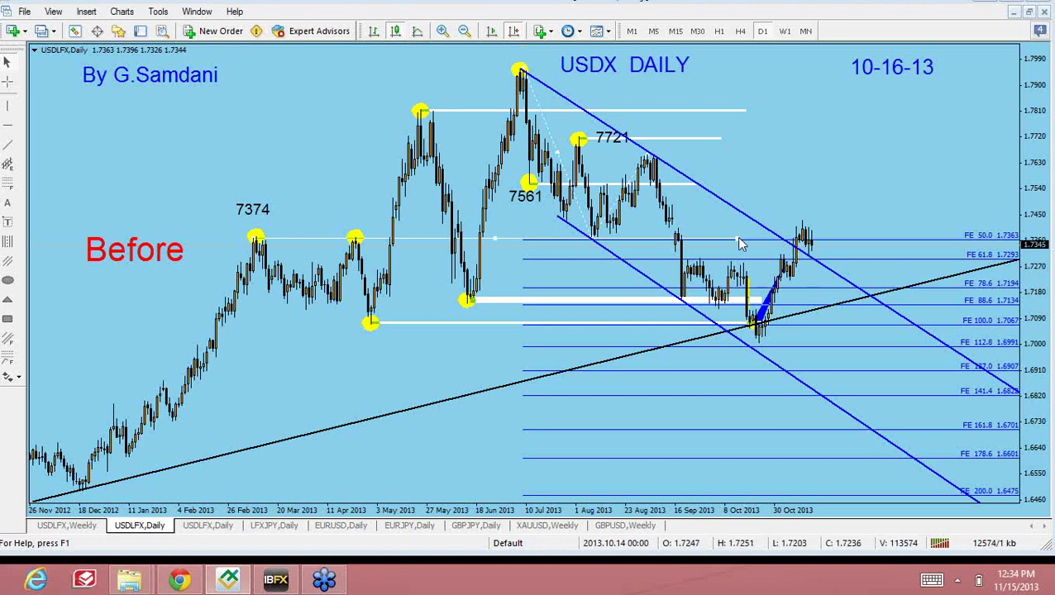
pyautogui.moveTo(740, 244); pyautogui.dragTo(909, 239)
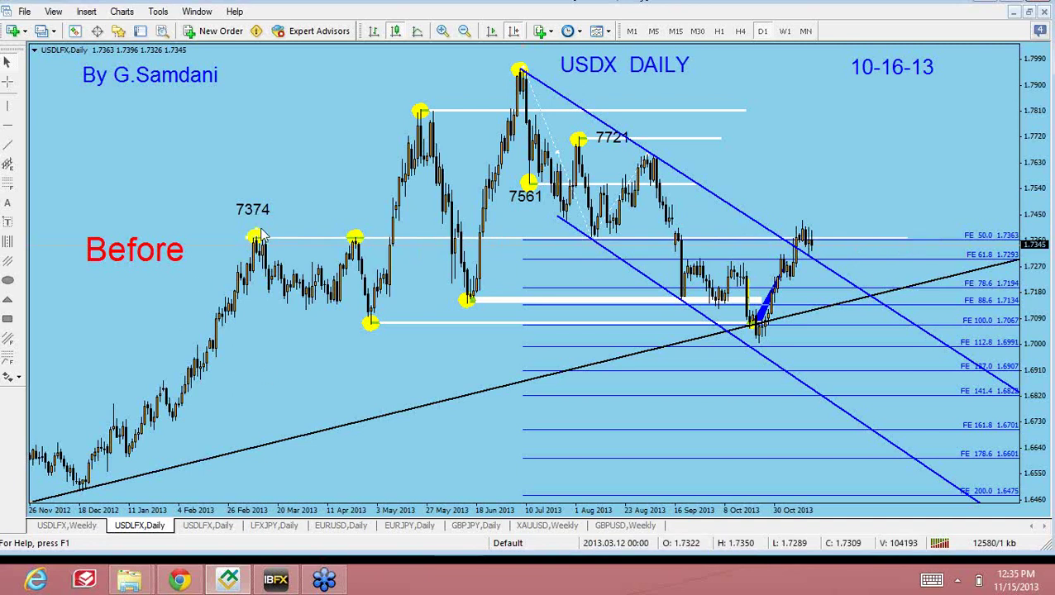
# - Mark the early-August low and the latest November candles along the 7374 level with yellow ellipses
pyautogui.moveTo(258, 234)
pyautogui.mouseDown()
pyautogui.moveTo(552, 248)
pyautogui.moveTo(601, 237)
pyautogui.moveTo(816, 242)
pyautogui.mouseUp()
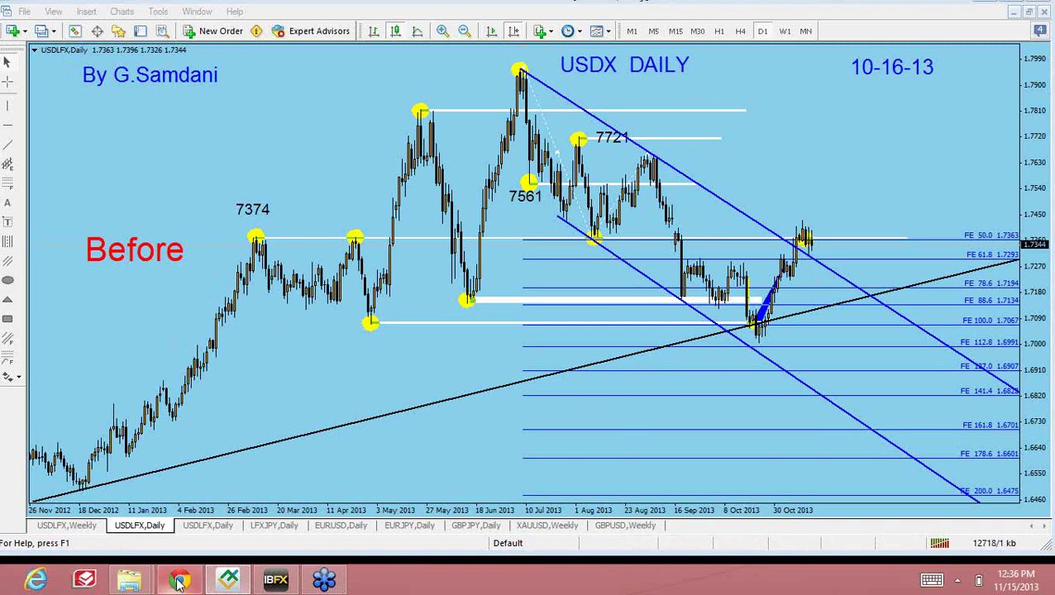
pyautogui.moveTo(157, 583)
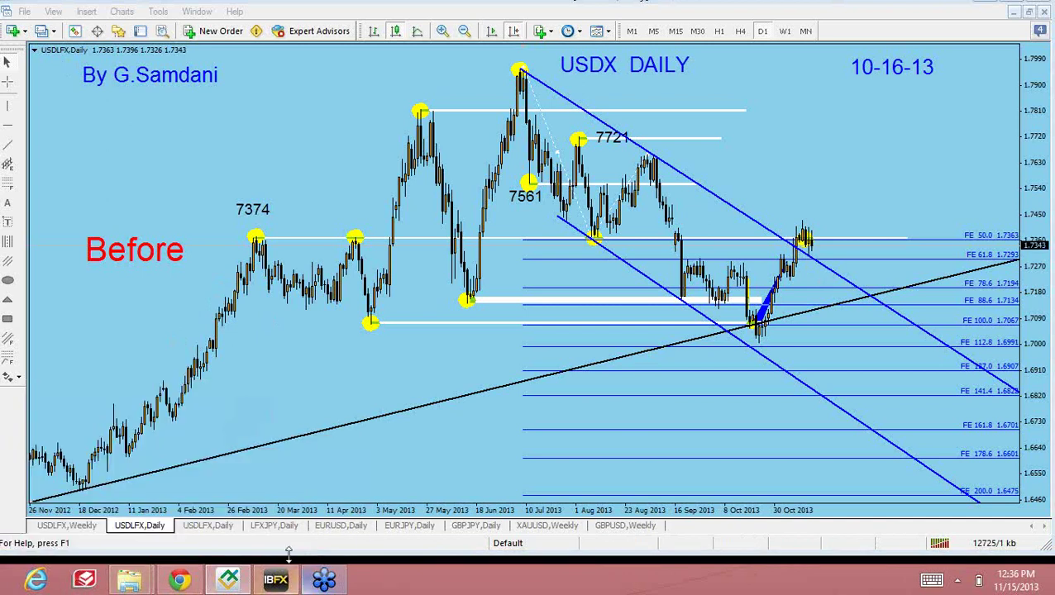
# - Open the EURUSD daily chart and examine the latest candles against the lower blue channel line and the 3485 level
pyautogui.click(355, 527)
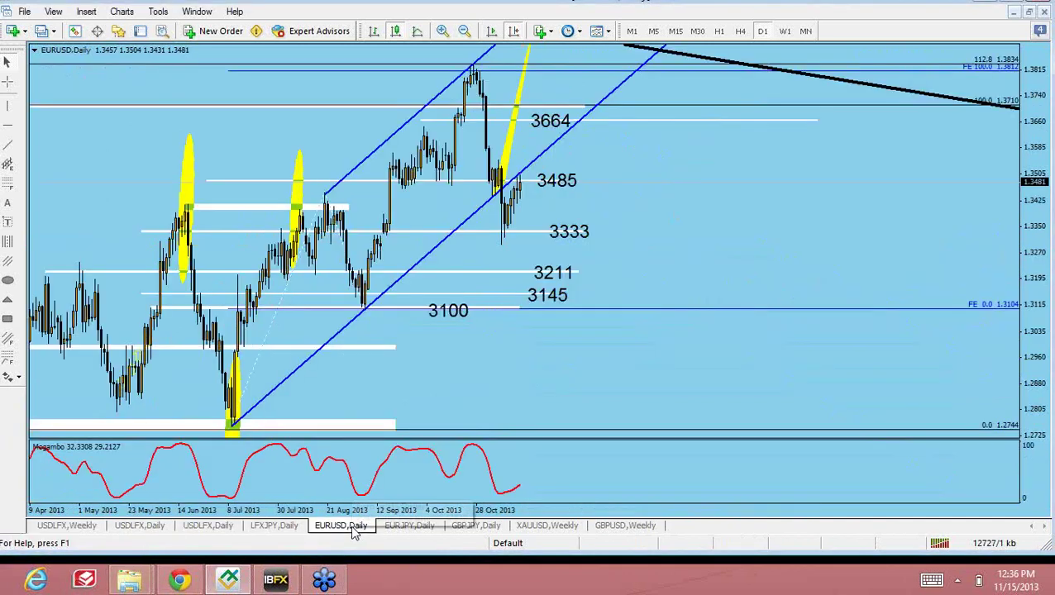
pyautogui.moveTo(501, 371); pyautogui.dragTo(1041, 328)
pyautogui.scroll(2, 795, 303)
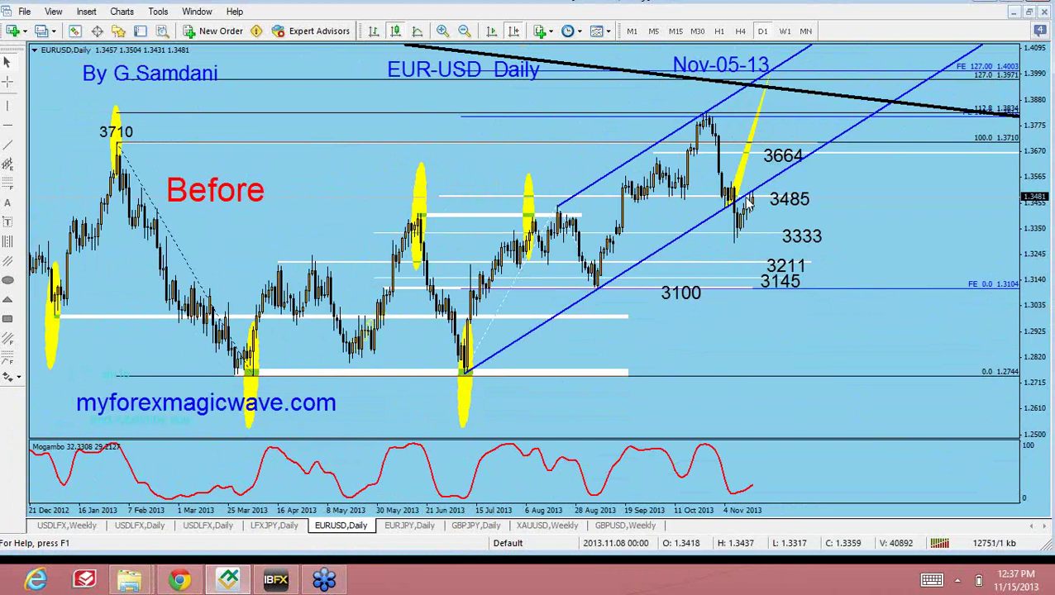
pyautogui.moveTo(751, 204)
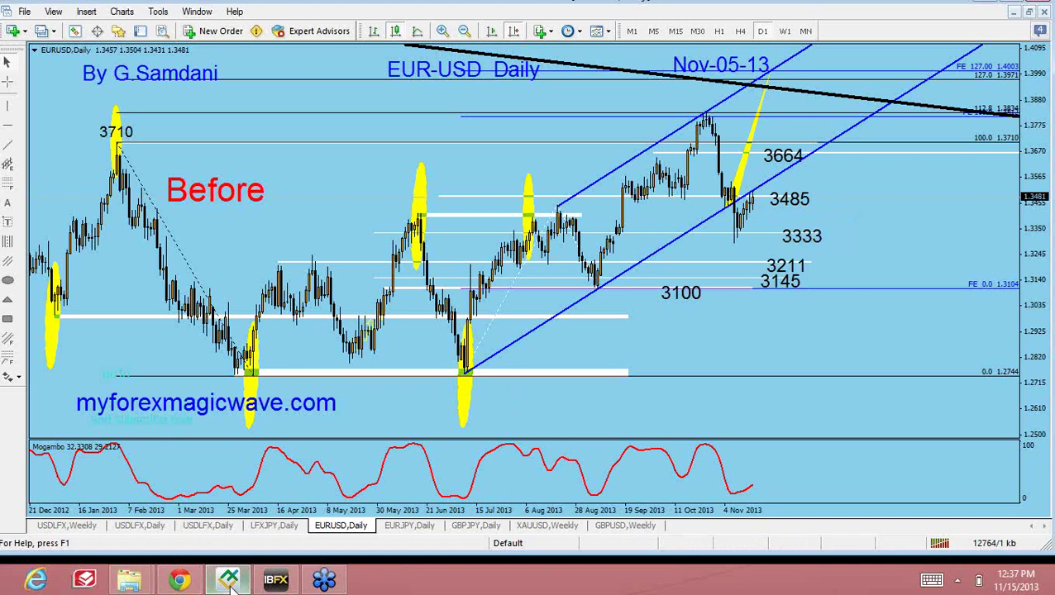
# - Check the USDX daily chart's latest candles near the 7374 level, and return to the EURUSD daily chart
pyautogui.moveTo(231, 583)
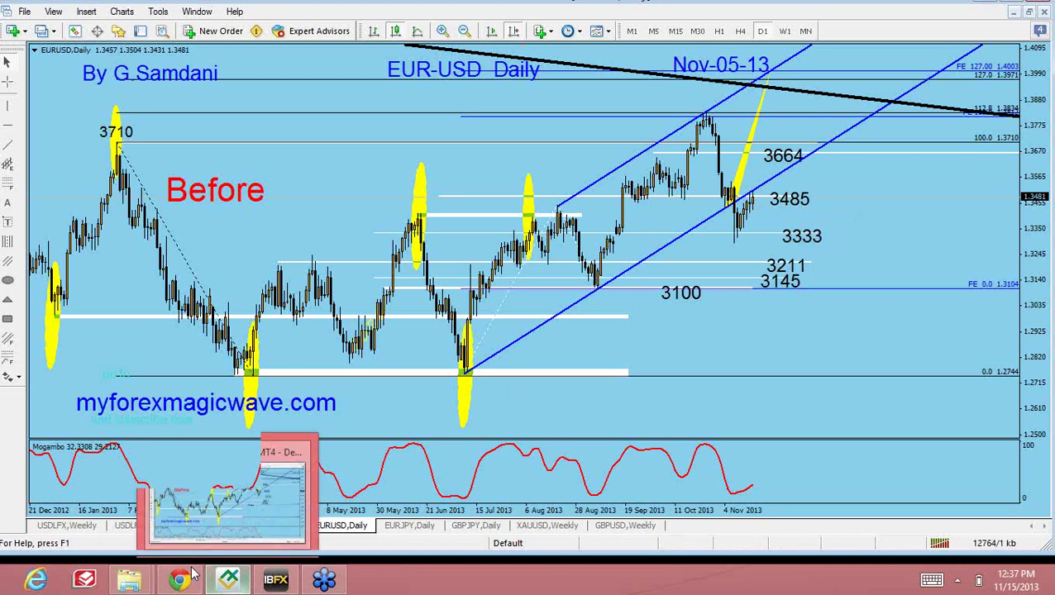
pyautogui.click(128, 527)
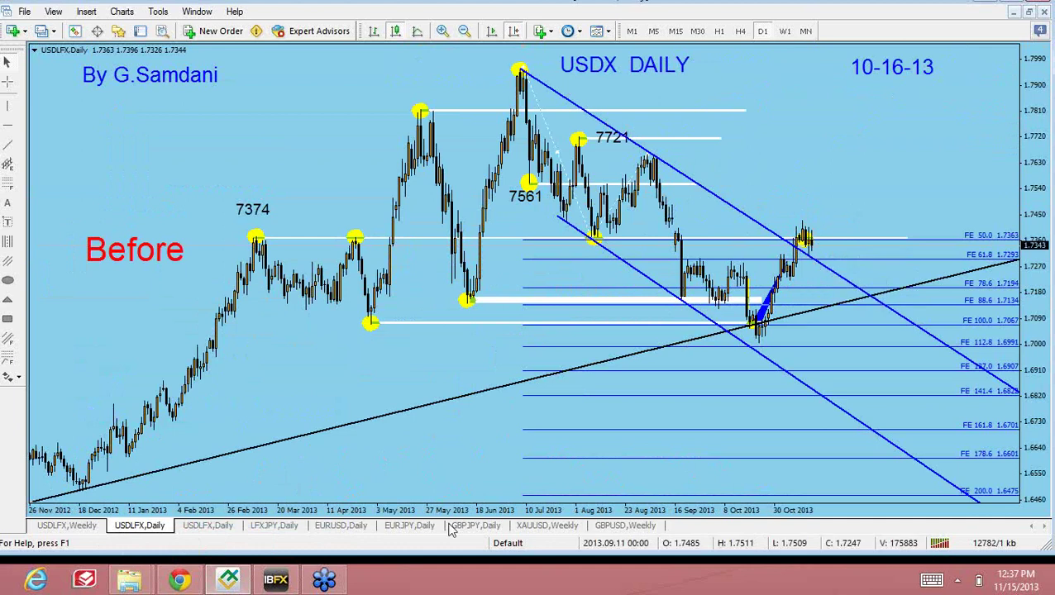
pyautogui.click(362, 526)
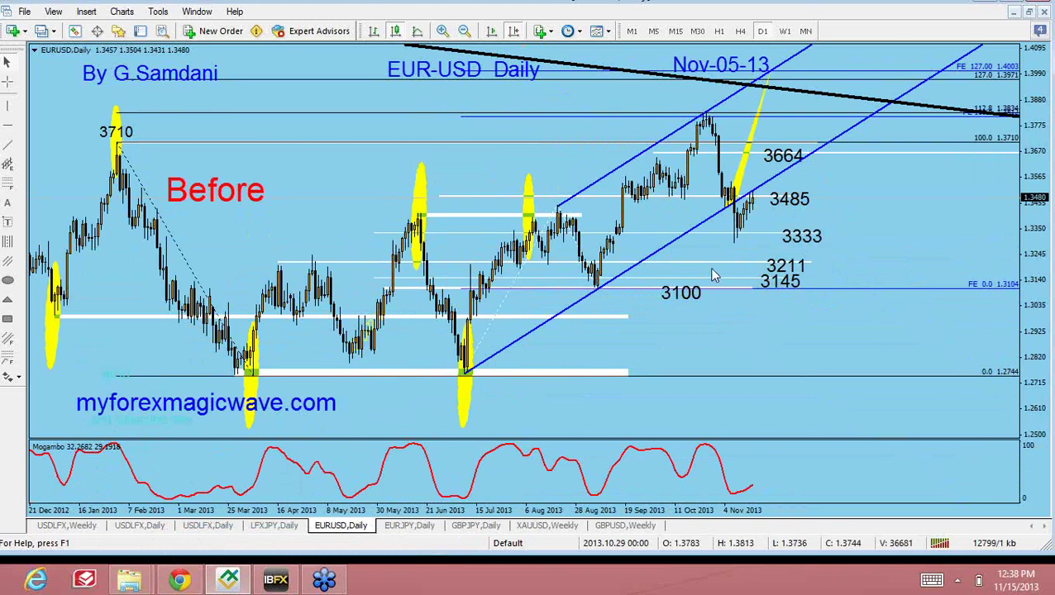
# - Delete the yellow projection triangle rising from the early-November candles near 3485 on the EURUSD daily chart
pyautogui.doubleClick(769, 75)
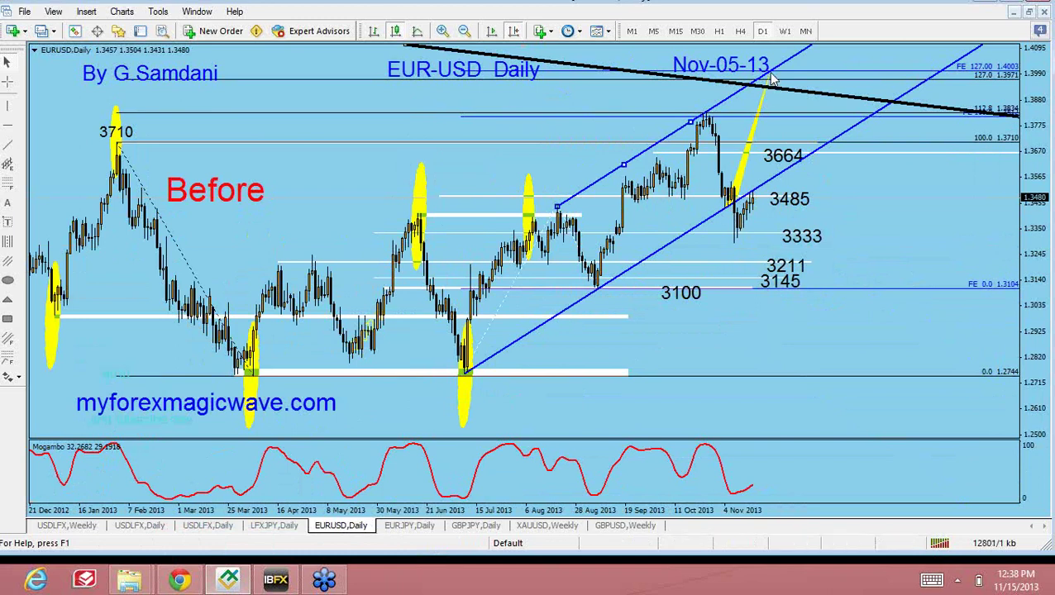
pyautogui.doubleClick(772, 74)
pyautogui.doubleClick(717, 107)
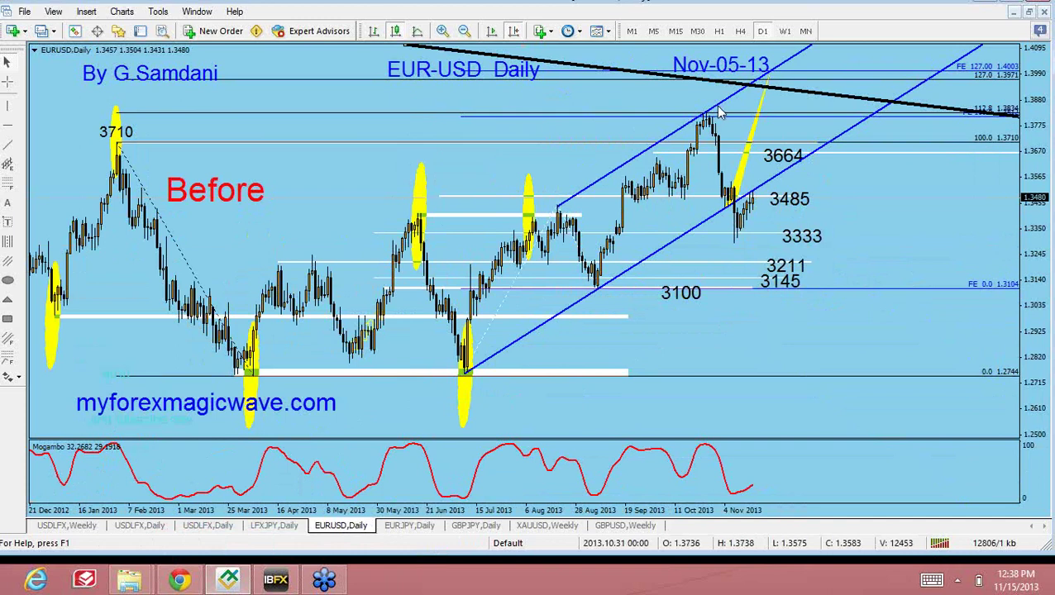
pyautogui.rightClick(727, 207)
pyautogui.click(789, 255)
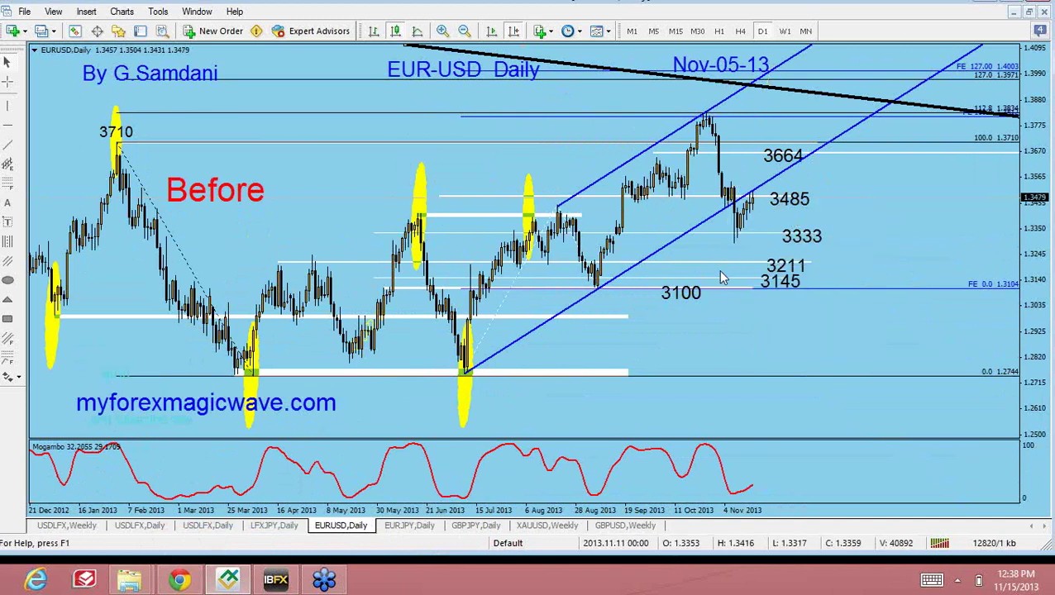
# - Draw a rising trendline with a ray from the late-July 2012 low, anchoring its second point at the early-July 2013 low
pyautogui.moveTo(761, 205)
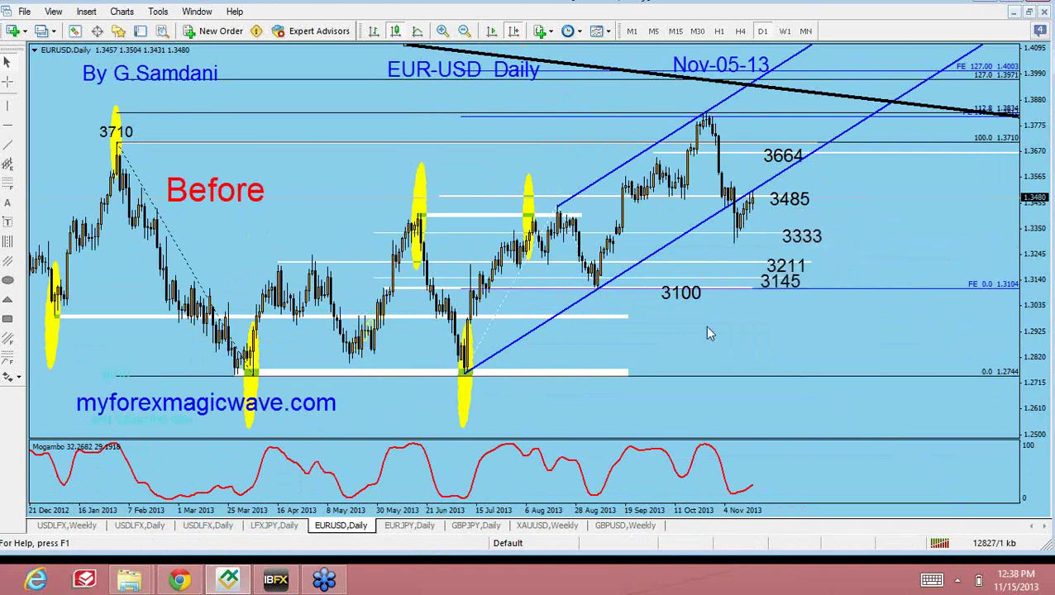
pyautogui.moveTo(707, 334); pyautogui.dragTo(982, 308)
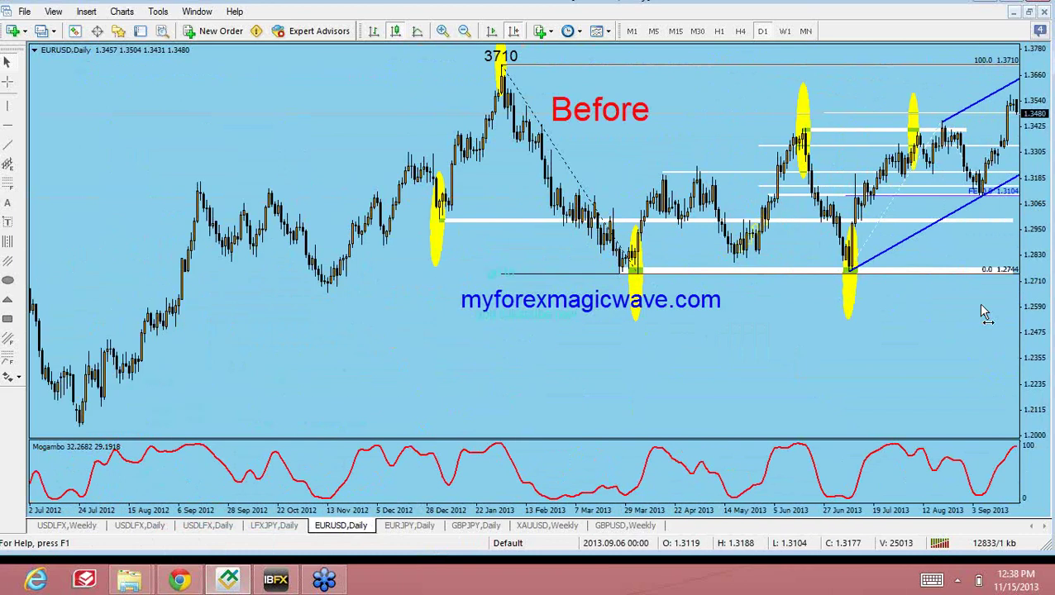
pyautogui.moveTo(718, 364); pyautogui.dragTo(953, 289)
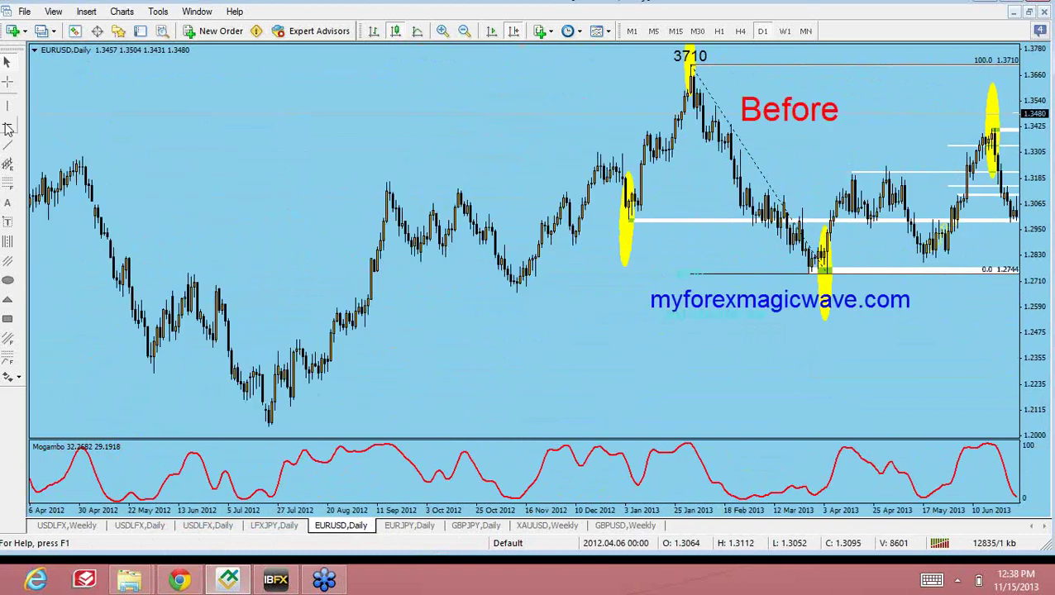
pyautogui.click(8, 128)
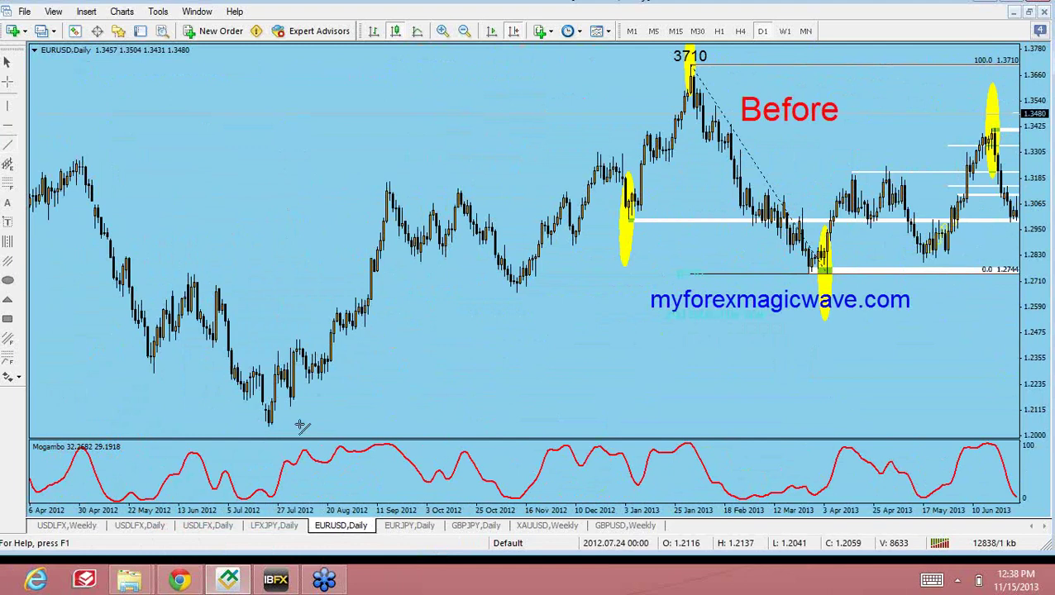
pyautogui.moveTo(270, 425); pyautogui.dragTo(952, 258)
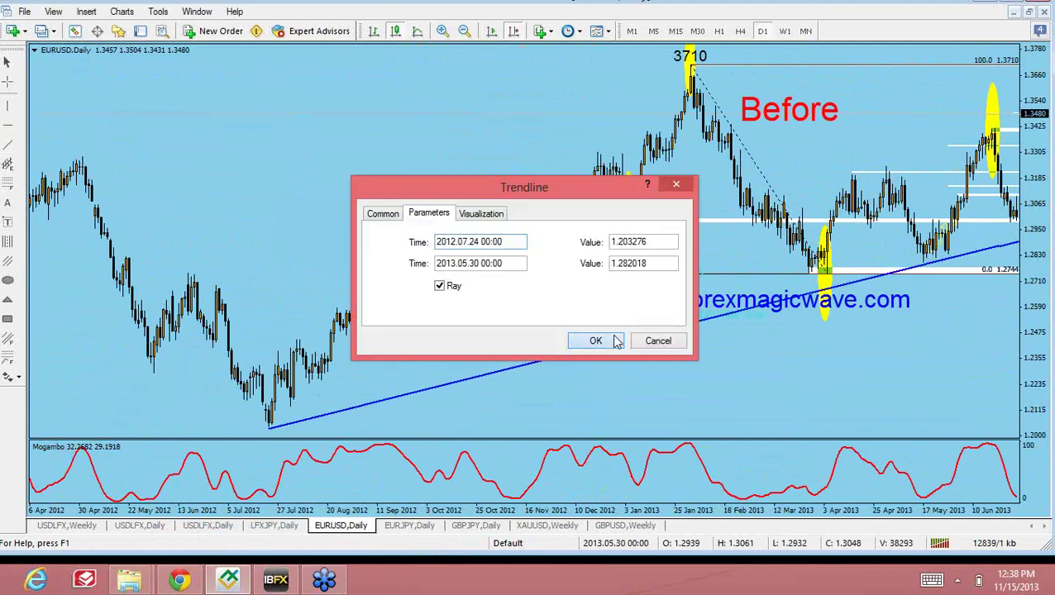
pyautogui.click(595, 341)
pyautogui.scroll(-10, 522, 325)
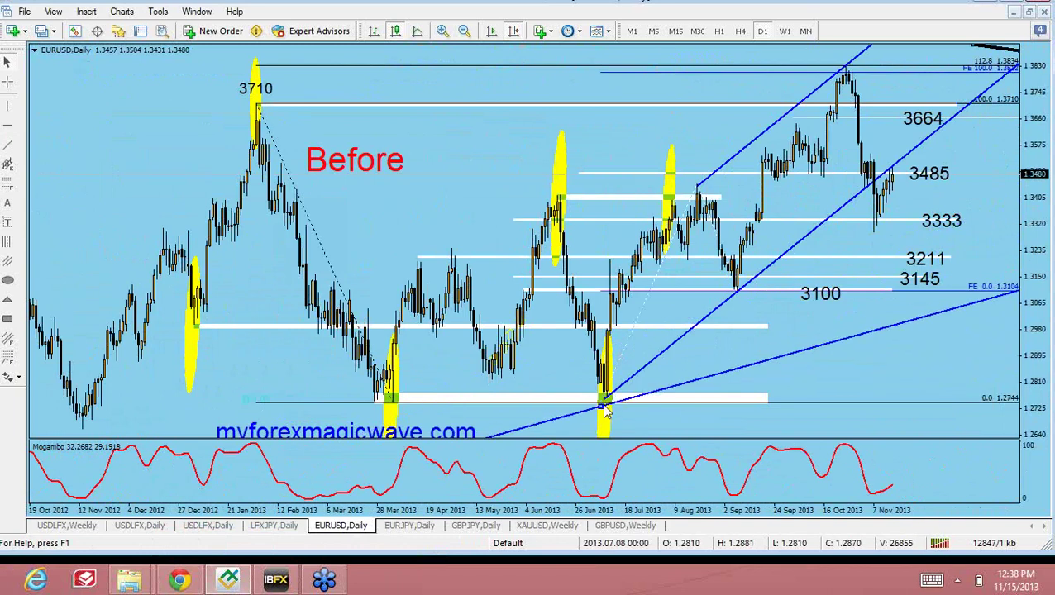
pyautogui.moveTo(605, 411); pyautogui.dragTo(603, 400)
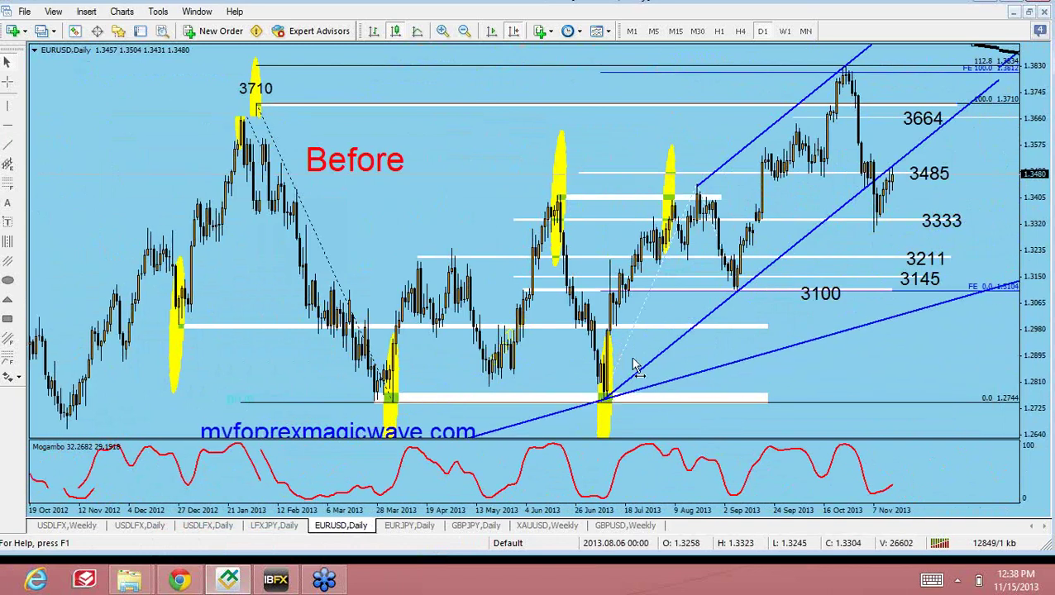
# - Extend the white 3100 level line past the latest candles, beyond the new rising trendline
pyautogui.scroll(-3, 635, 366)
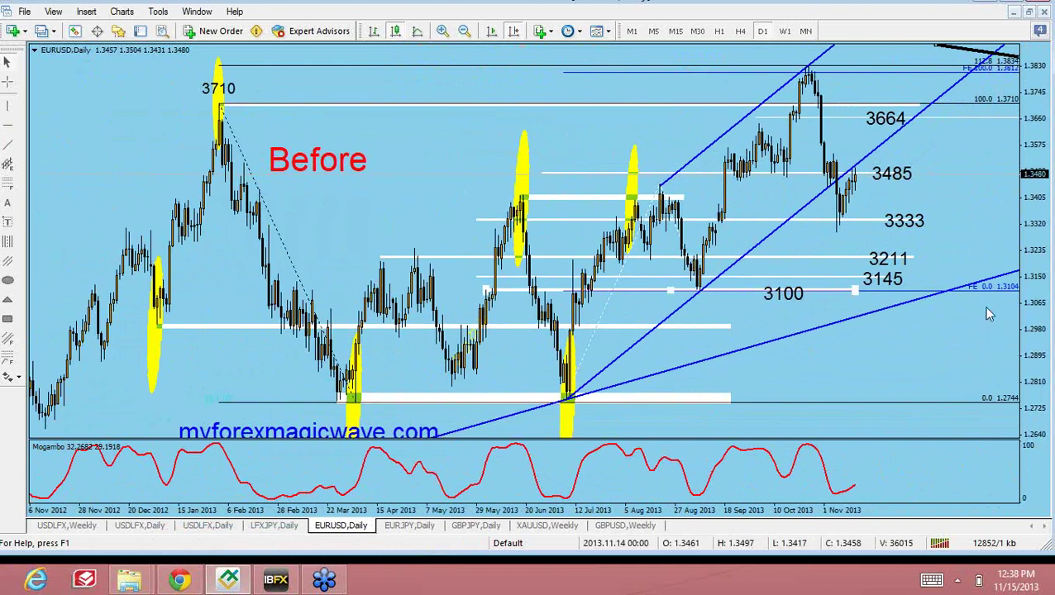
pyautogui.moveTo(853, 295); pyautogui.dragTo(1005, 293)
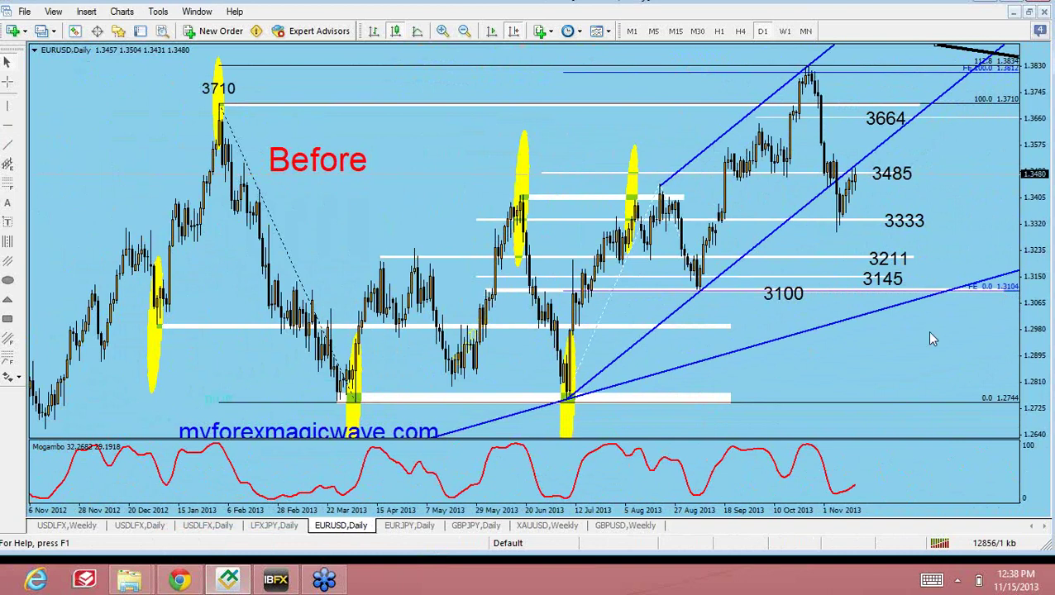
pyautogui.scroll(-1, 931, 338)
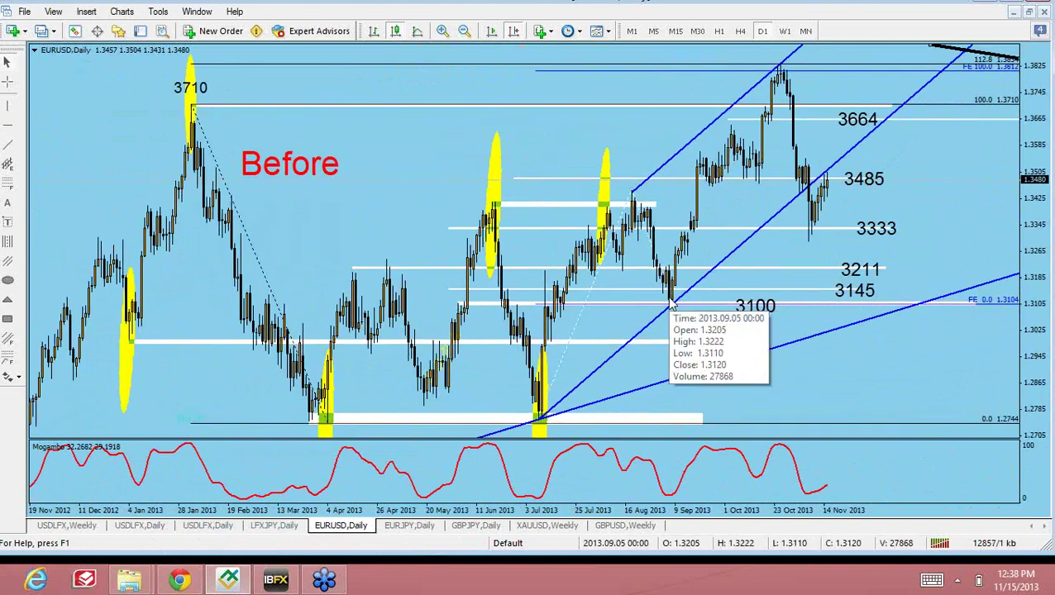
# - Delete the five yellow ellipses at the August and June highs, the 3710 peak, and the April and July lows
pyautogui.rightClick(607, 153)
pyautogui.click(672, 202)
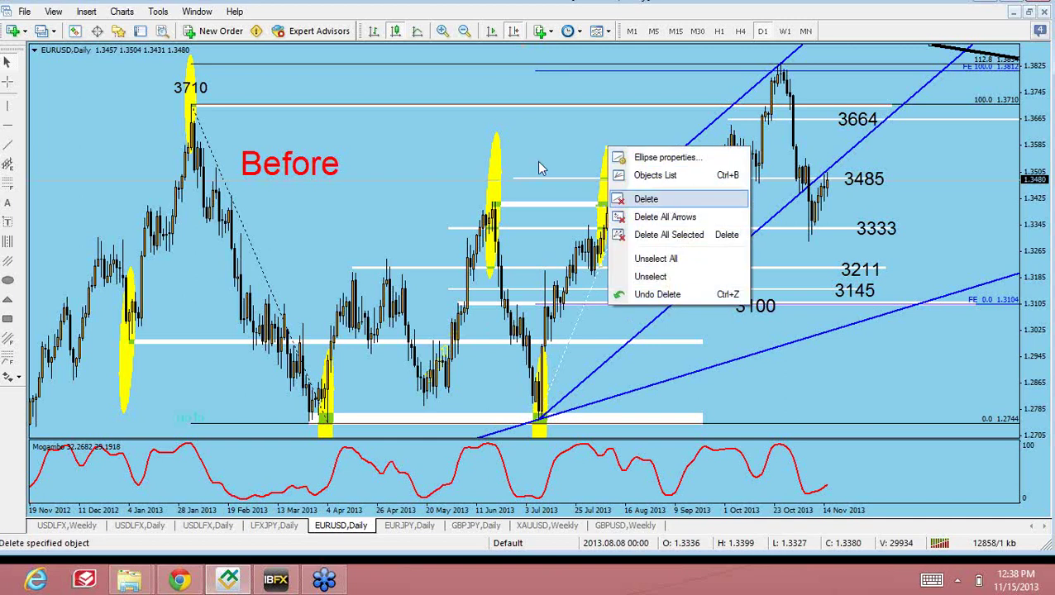
pyautogui.rightClick(496, 139)
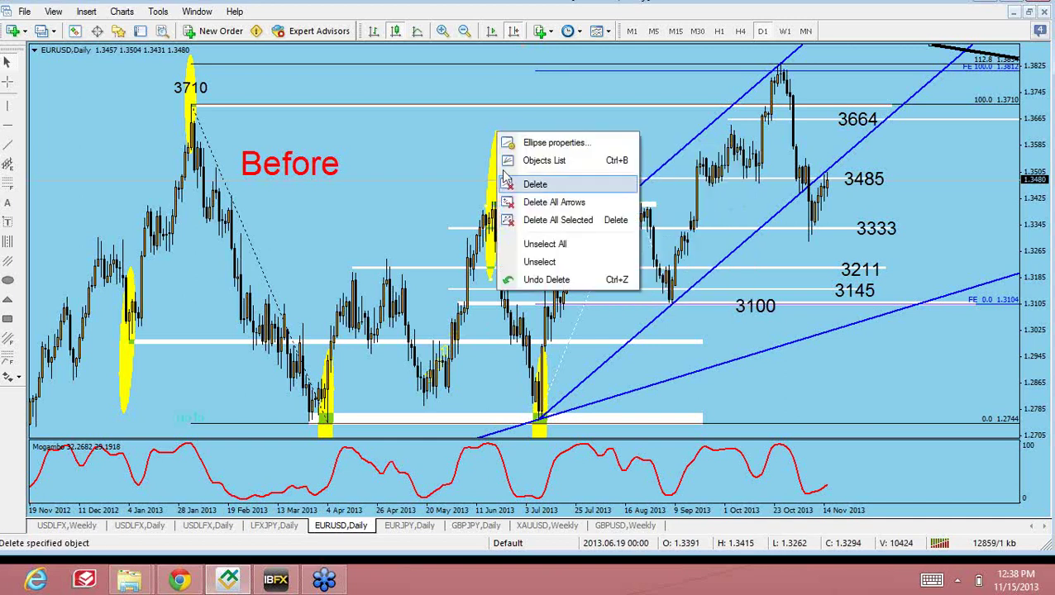
pyautogui.click(529, 183)
pyautogui.rightClick(190, 53)
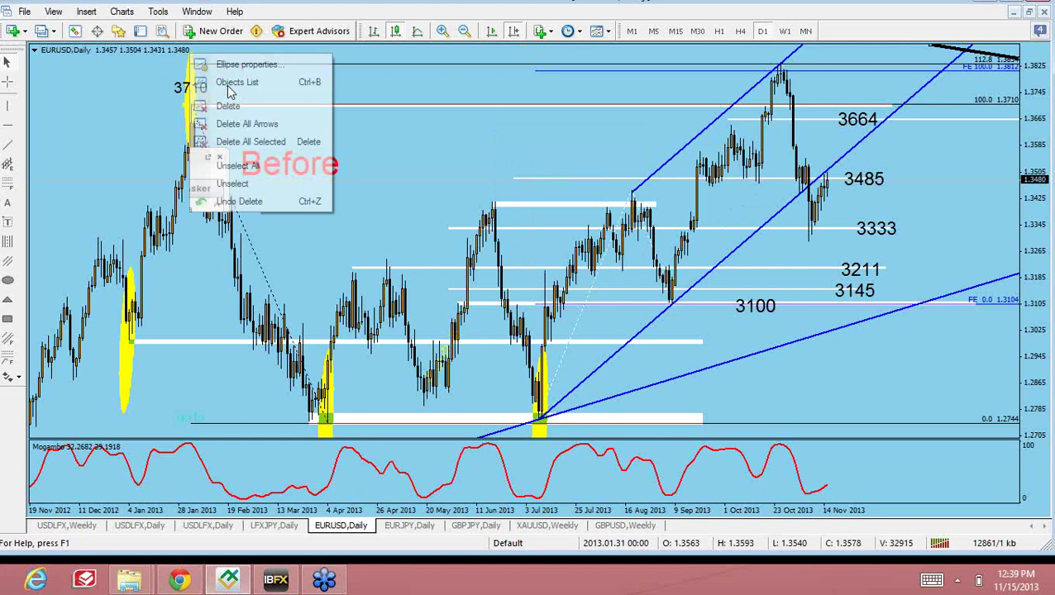
pyautogui.click(254, 112)
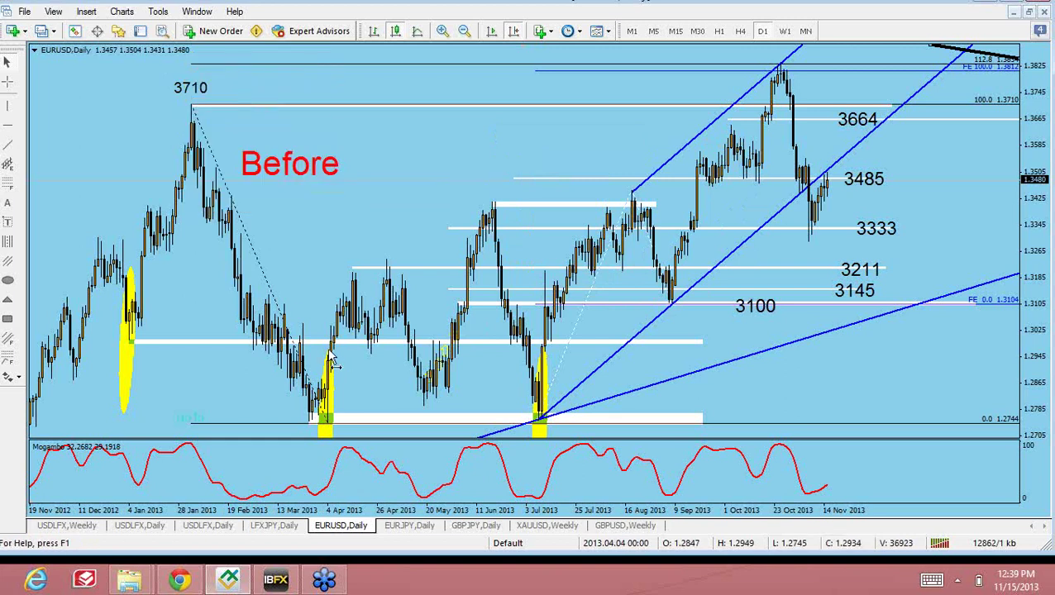
pyautogui.rightClick(329, 355)
pyautogui.click(411, 402)
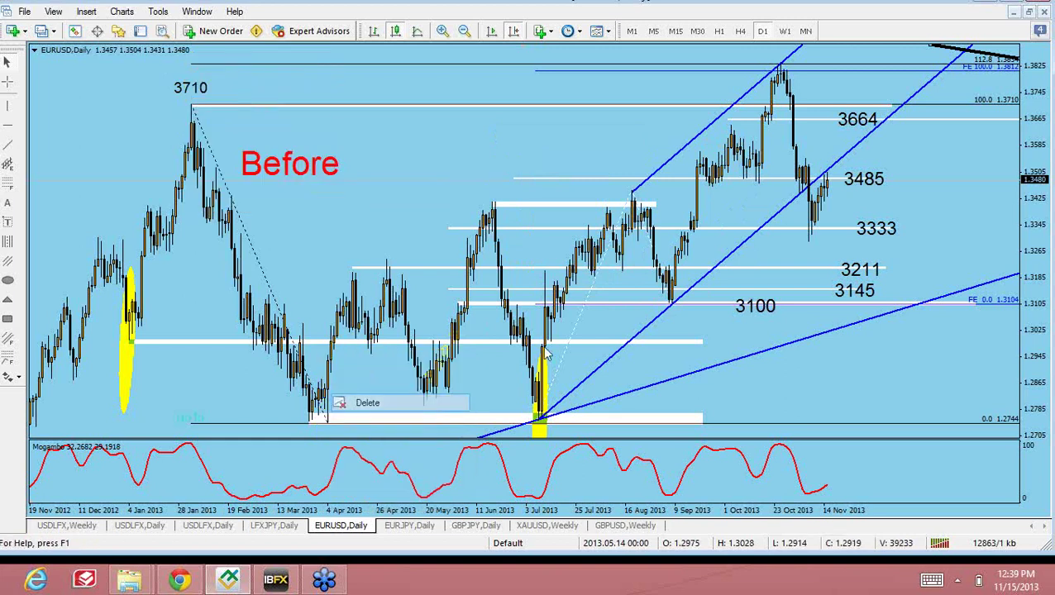
pyautogui.rightClick(544, 348)
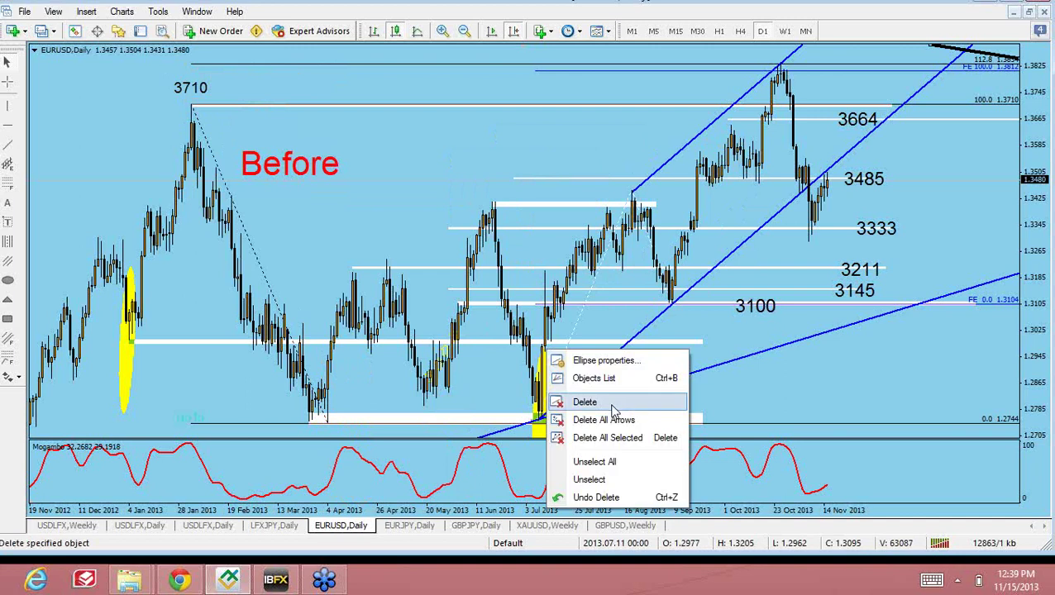
pyautogui.click(617, 403)
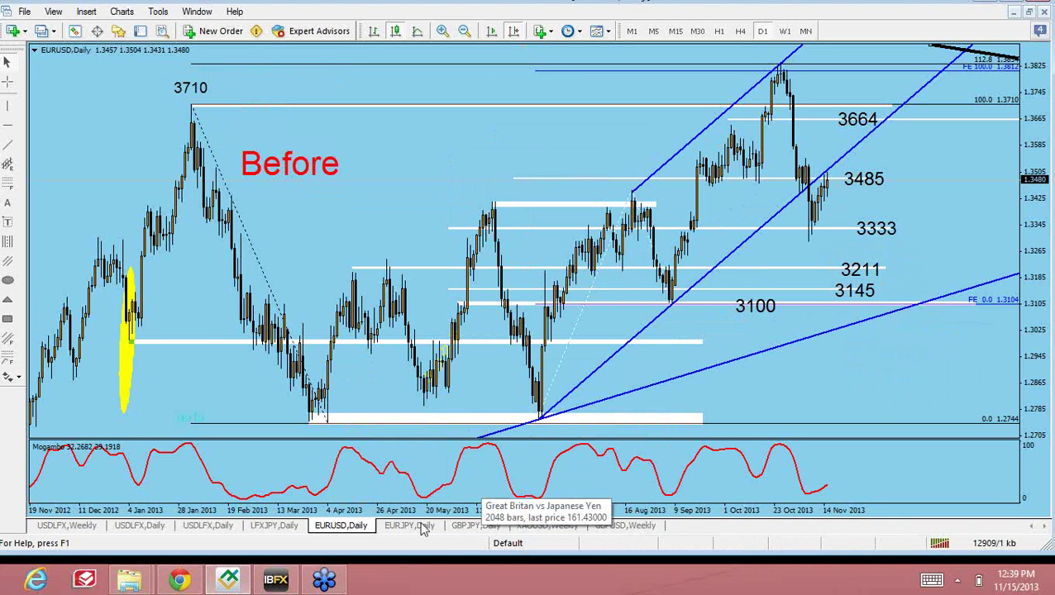
# - Open the GBPUSD weekly chart and examine the latest candles against the upper blue channel line and the 88.6 level
pyautogui.click(625, 525)
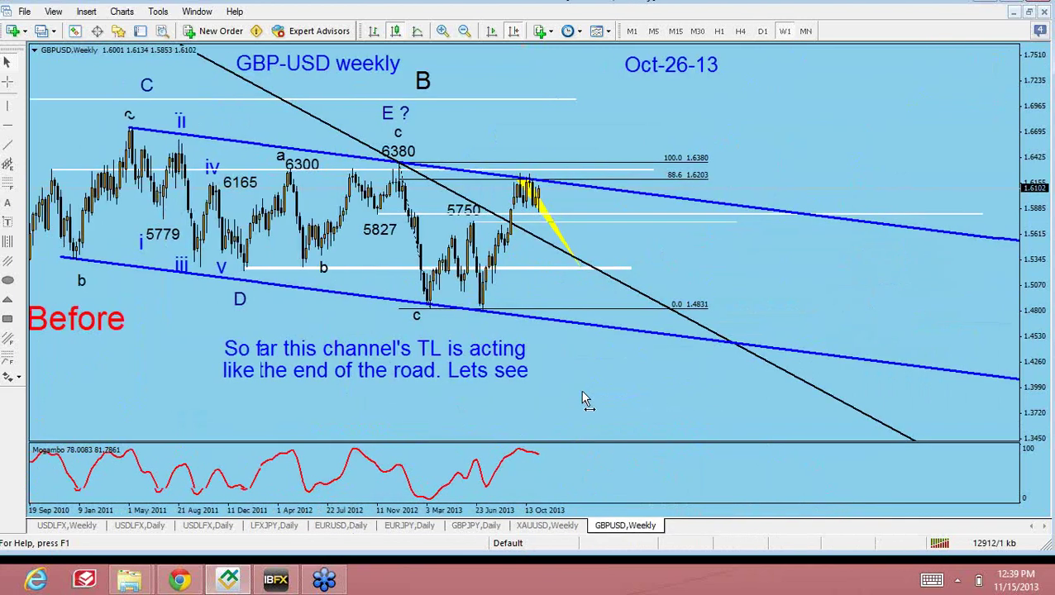
pyautogui.scroll(4, 624, 405)
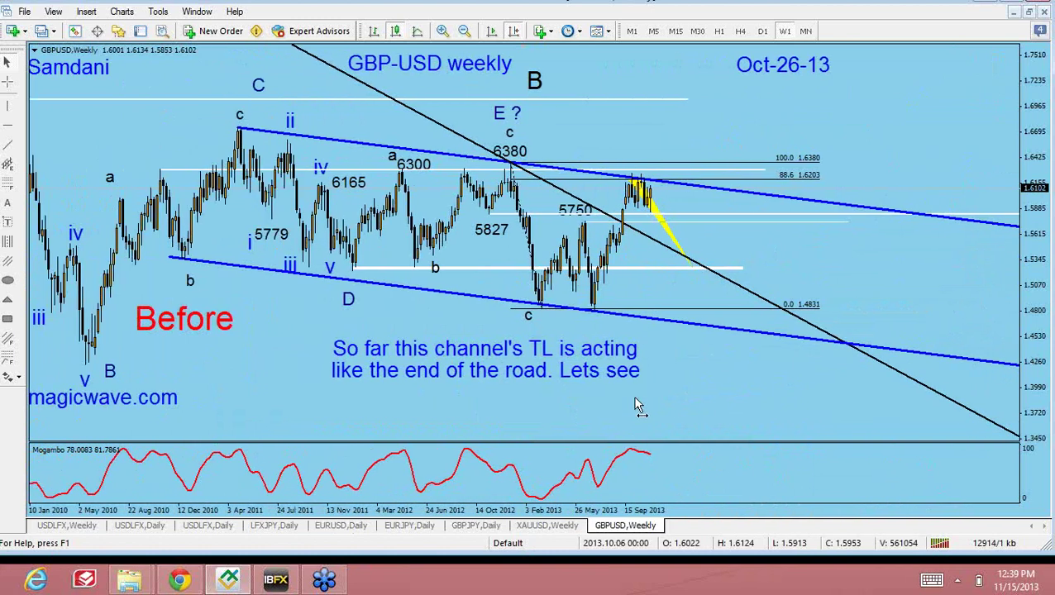
pyautogui.scroll(1, 636, 405)
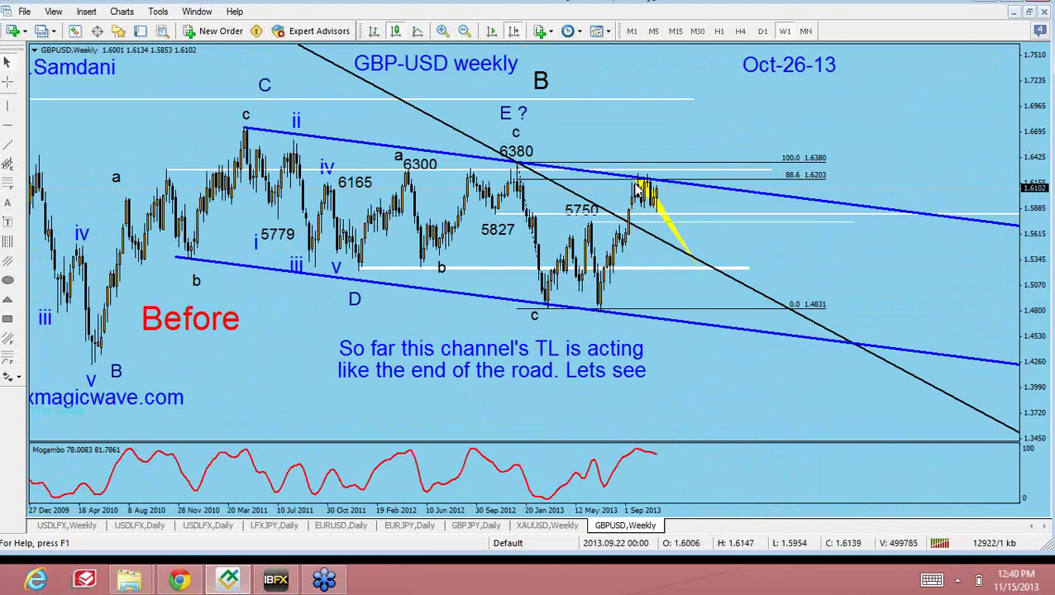
pyautogui.moveTo(642, 228)
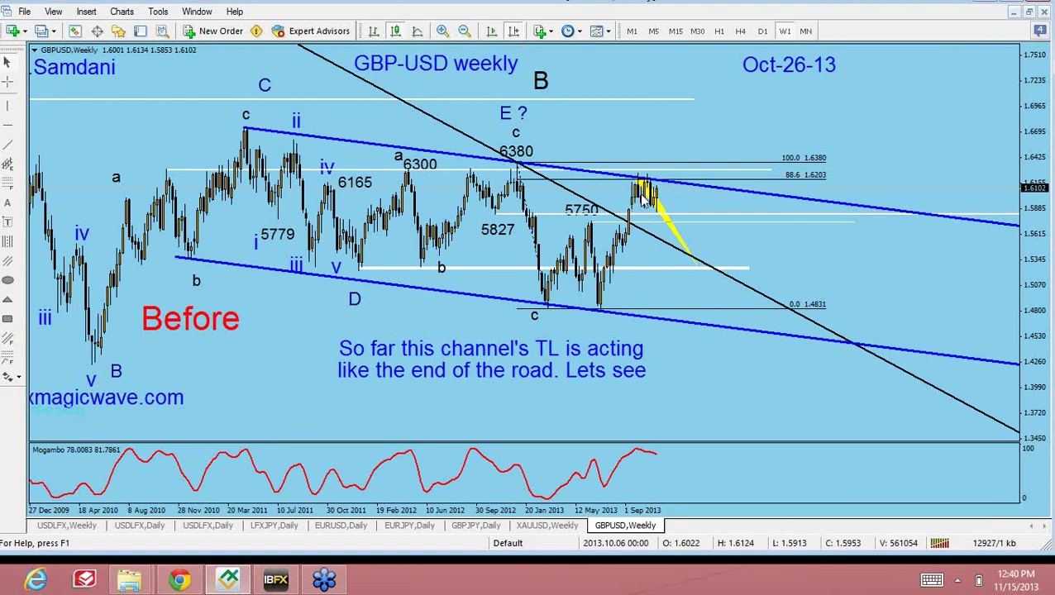
pyautogui.moveTo(654, 211)
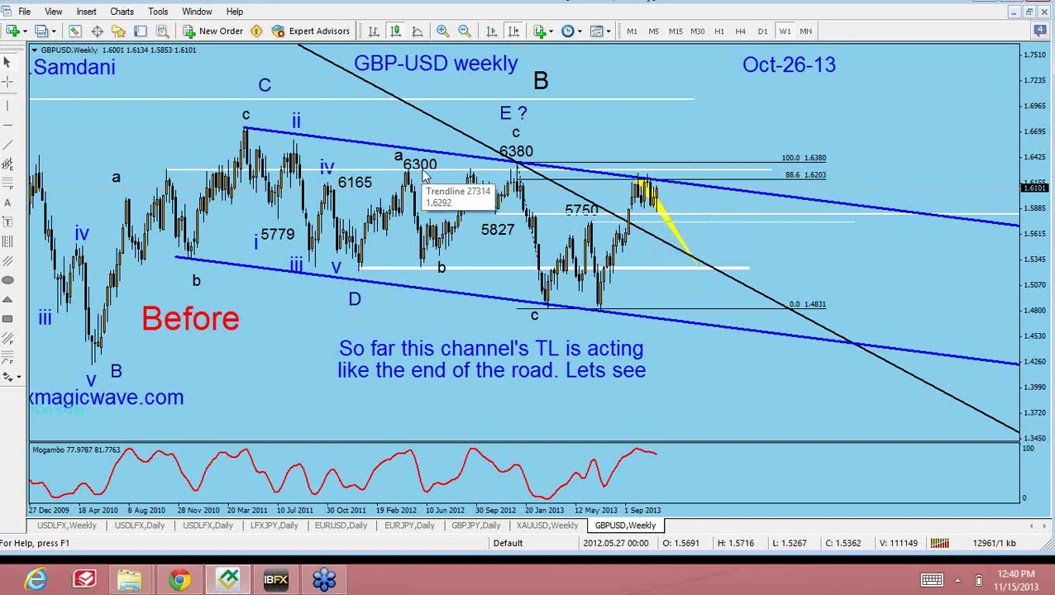
# - Open the GBPJPY chart, switch it to the weekly timeframe and bring the latest candles into view with space after them
pyautogui.click(495, 530)
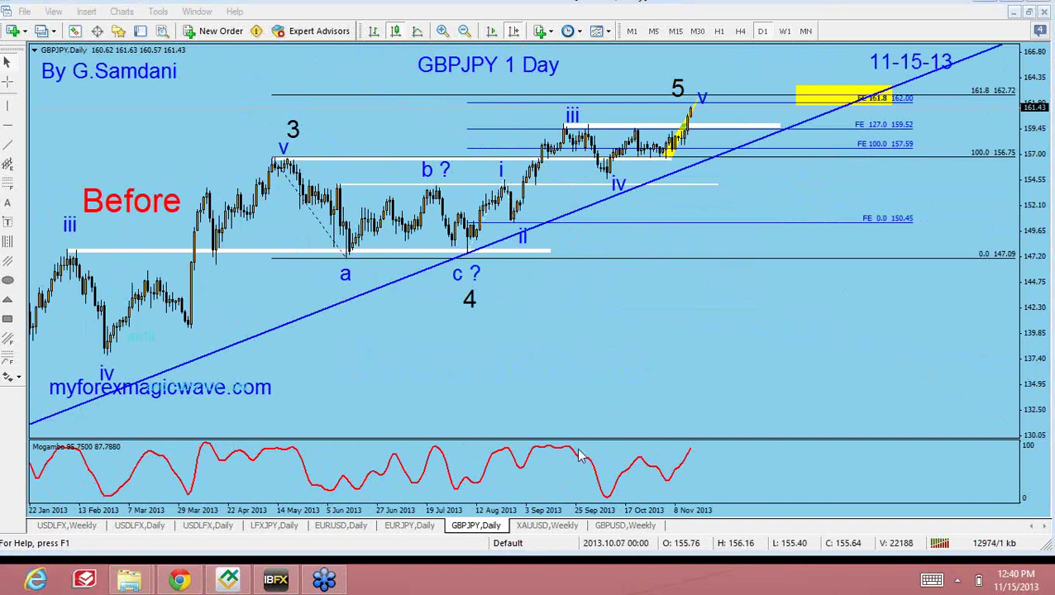
pyautogui.click(784, 31)
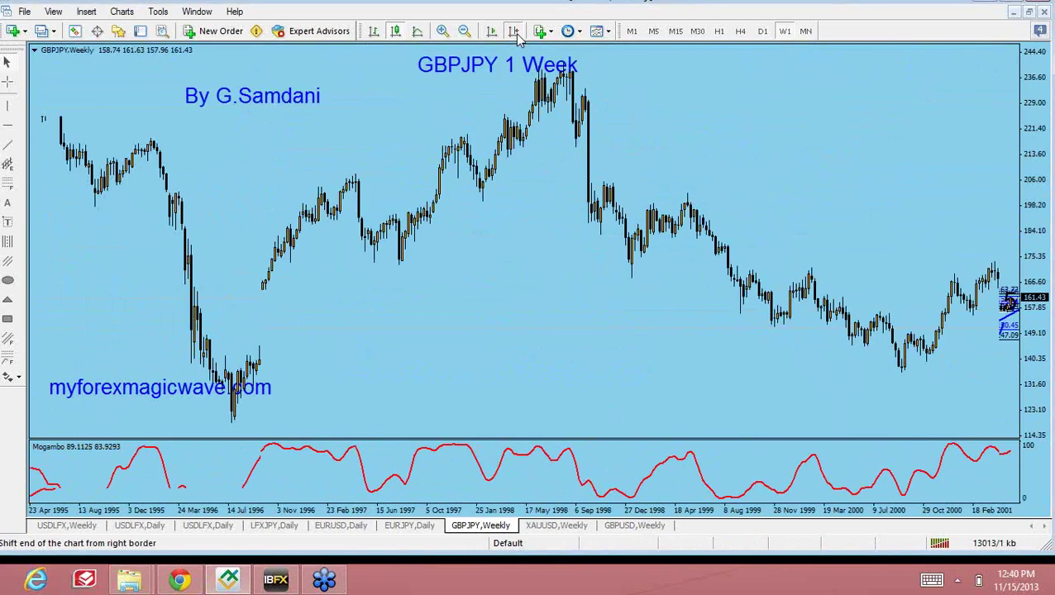
pyautogui.click(514, 32)
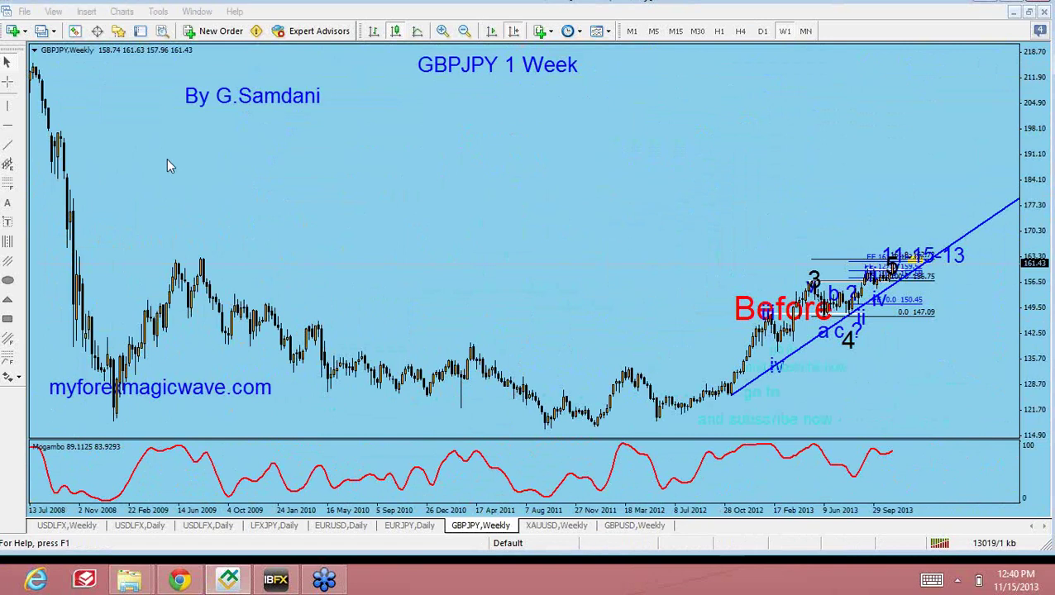
# - Use the crosshair to compare the 2009 highs with the wave 5 target area on the GBPJPY weekly chart
pyautogui.middleClick(373, 254)
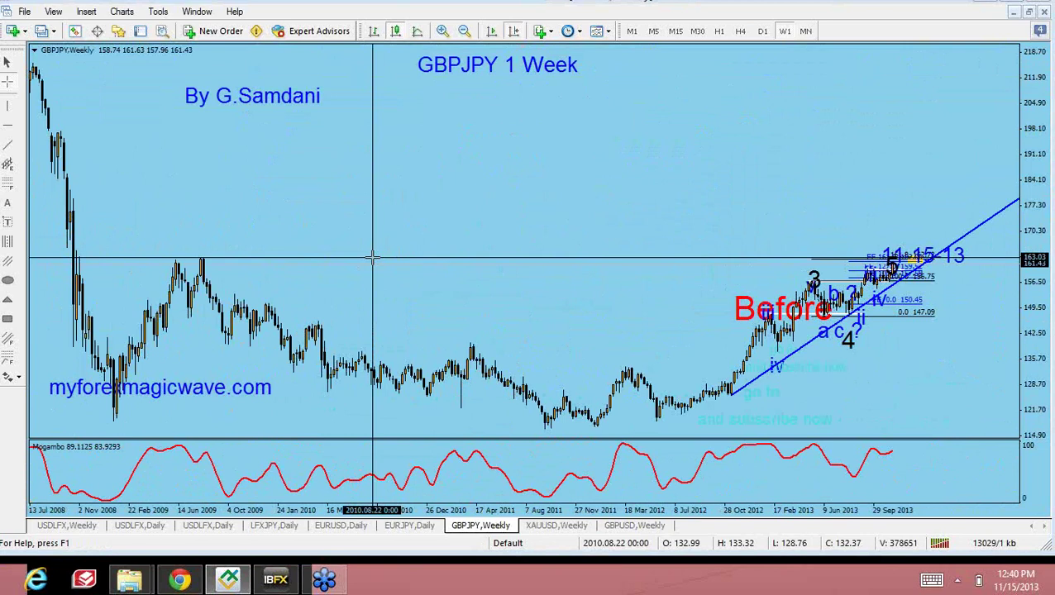
pyautogui.middleClick(389, 262)
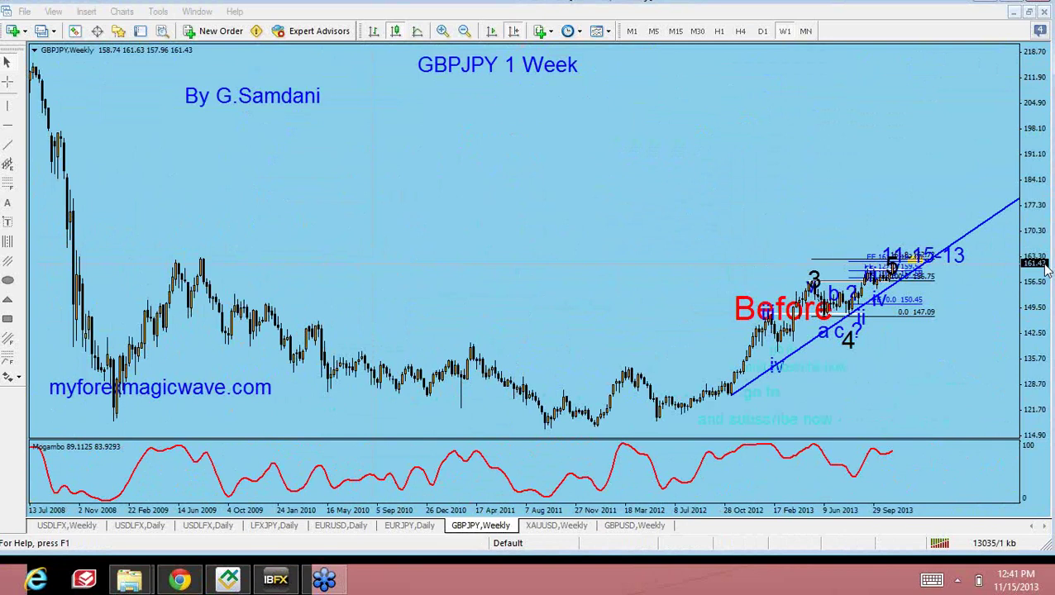
pyautogui.middleClick(516, 260)
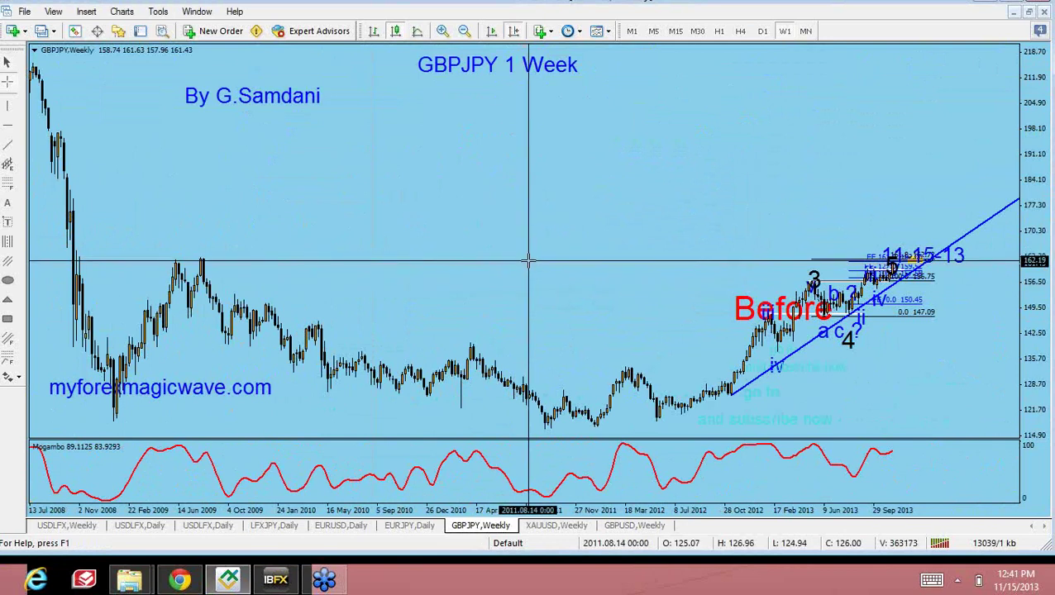
pyautogui.middleClick(527, 261)
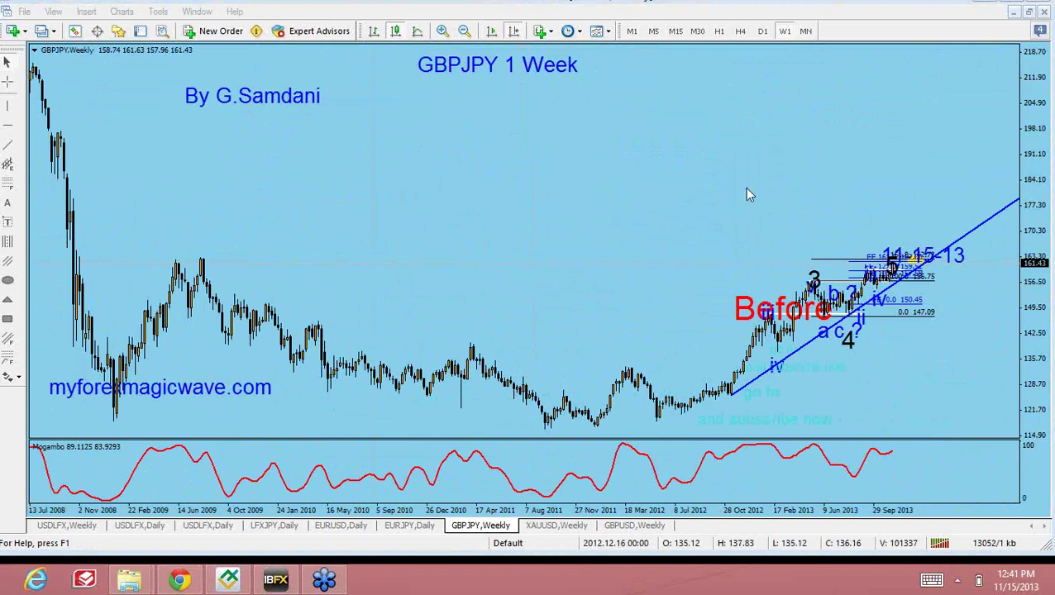
# - Open the GBPUSD weekly chart, check the webinar's Questions window and return to the chart
pyautogui.click(653, 526)
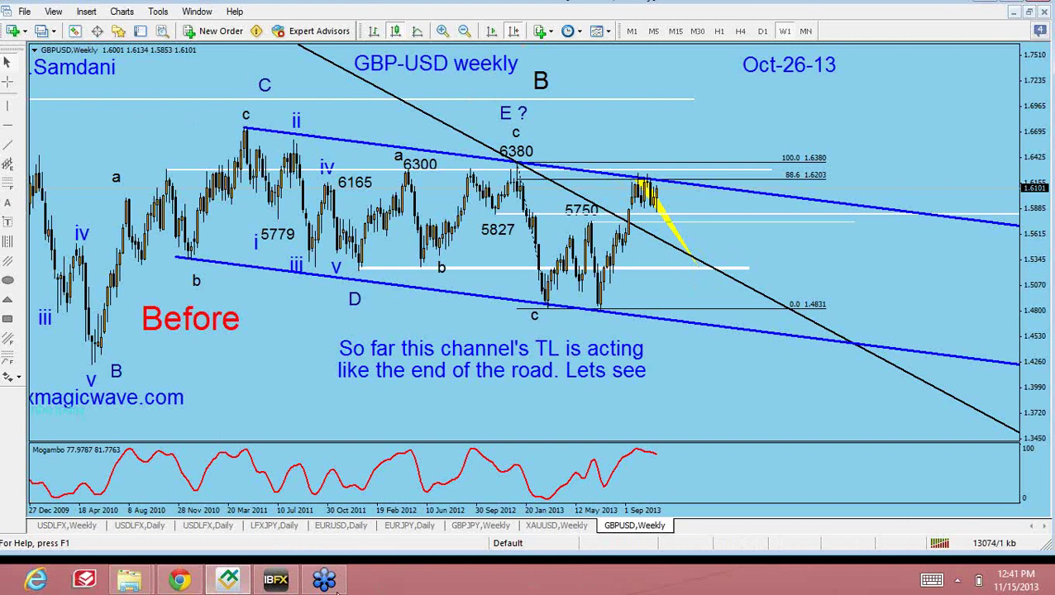
pyautogui.click(230, 581)
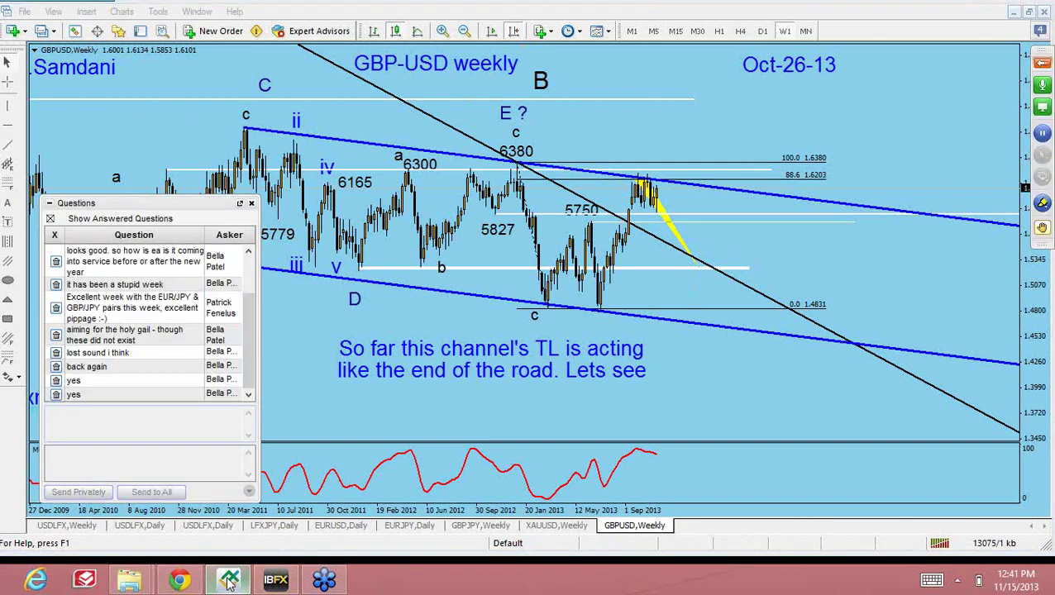
pyautogui.click(230, 580)
pyautogui.click(230, 580)
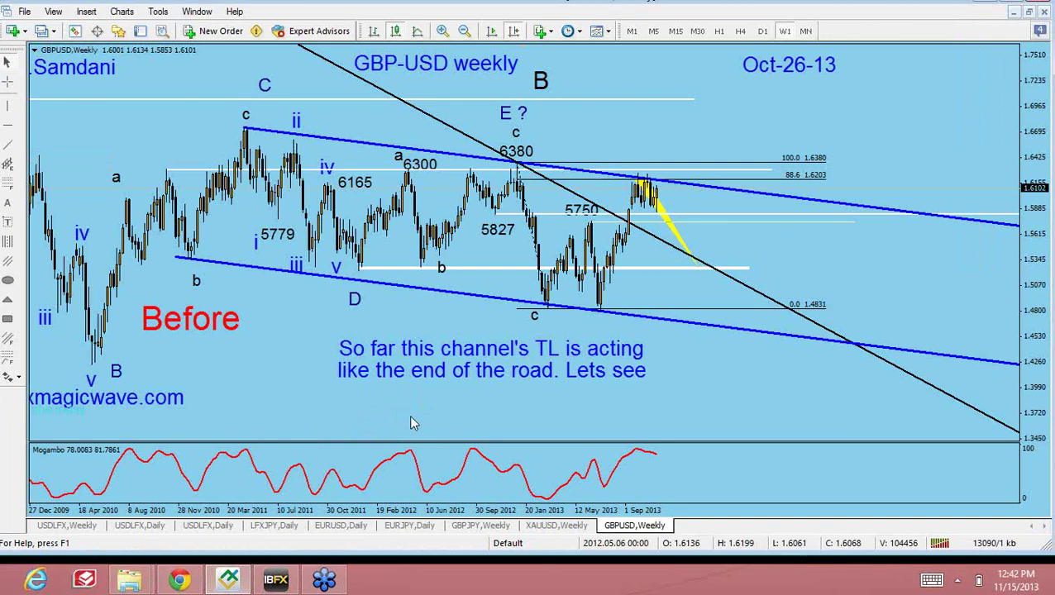
pyautogui.moveTo(231, 586)
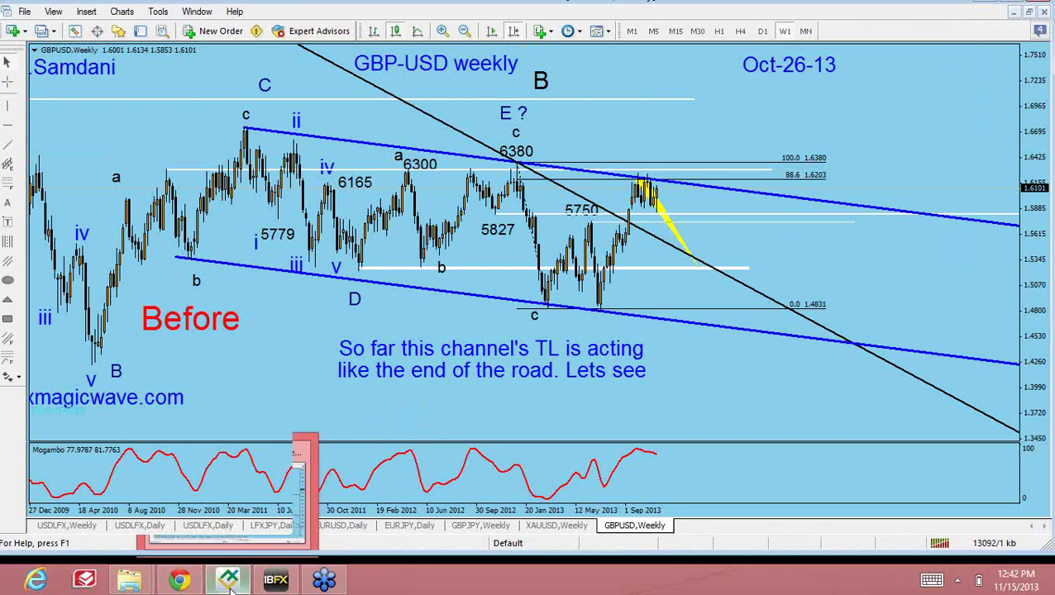
pyautogui.click(273, 580)
pyautogui.click(235, 583)
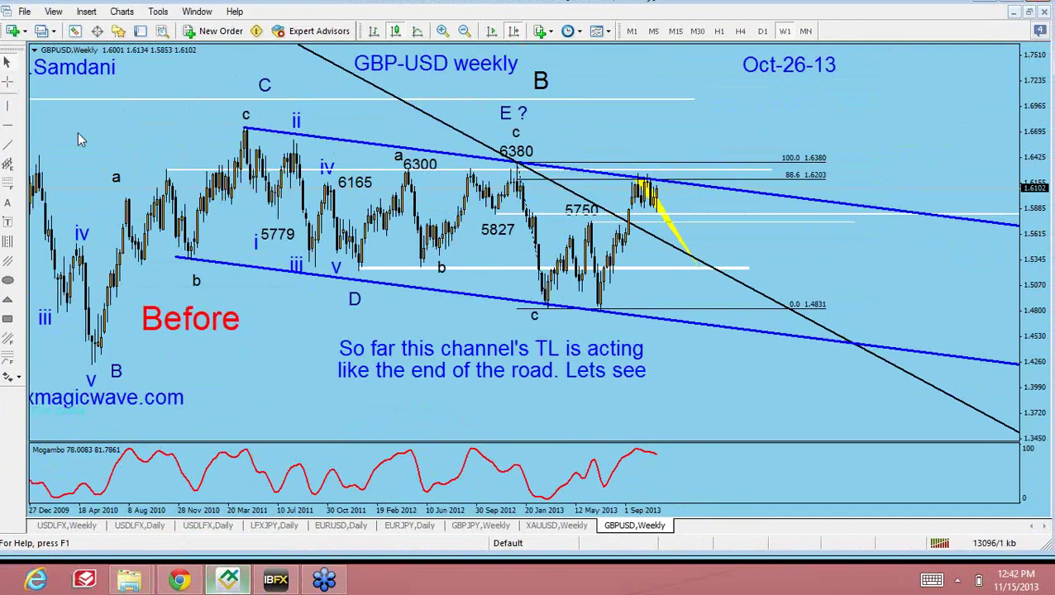
# - Create a new XAUUSD chart from the commodities symbols and apply the saved template Gold weekly 10-18-13
pyautogui.click(12, 32)
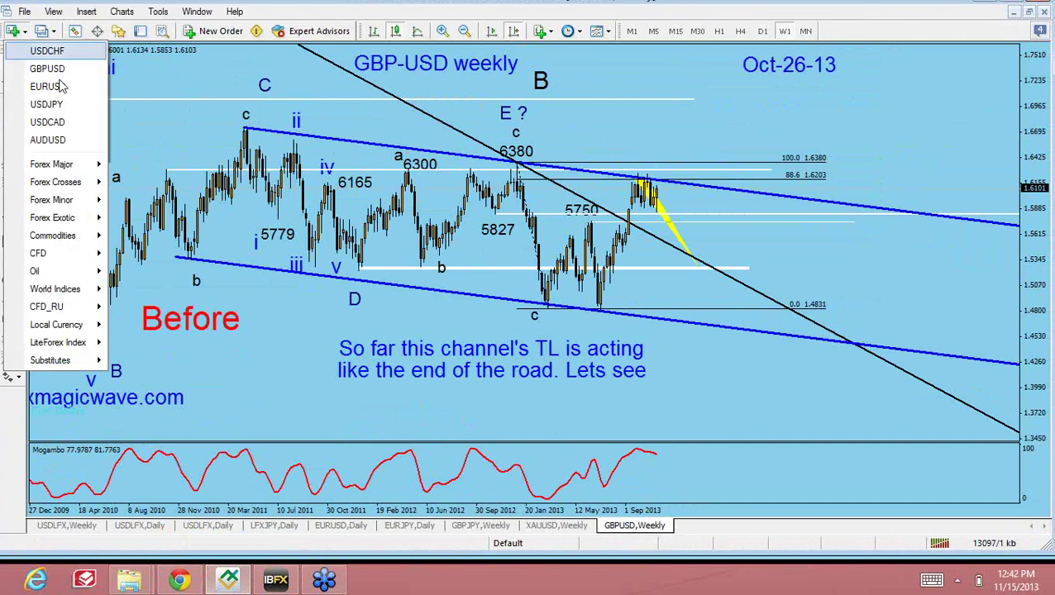
pyautogui.moveTo(81, 240)
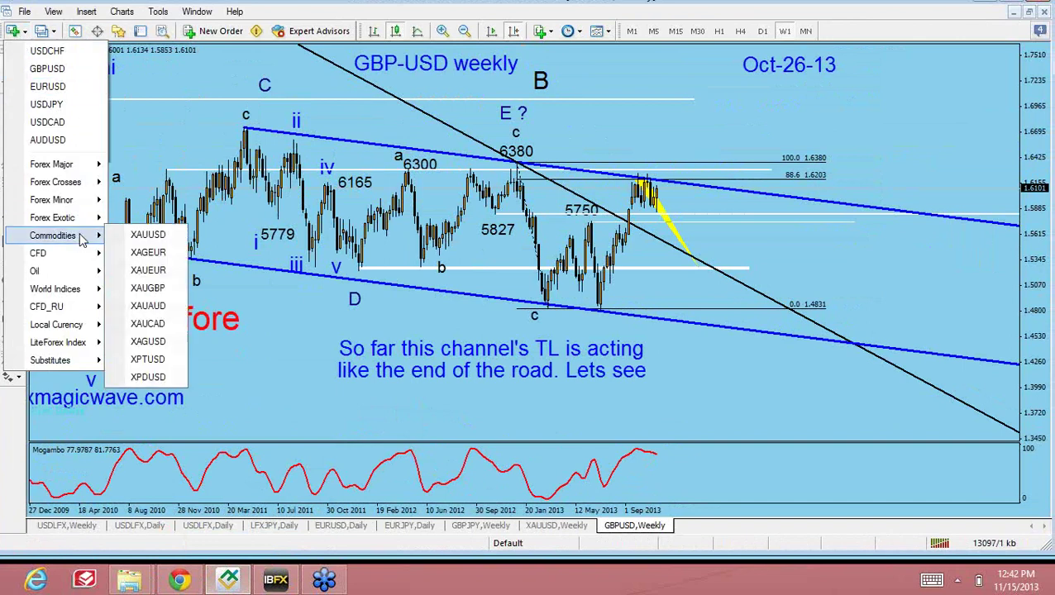
pyautogui.click(165, 234)
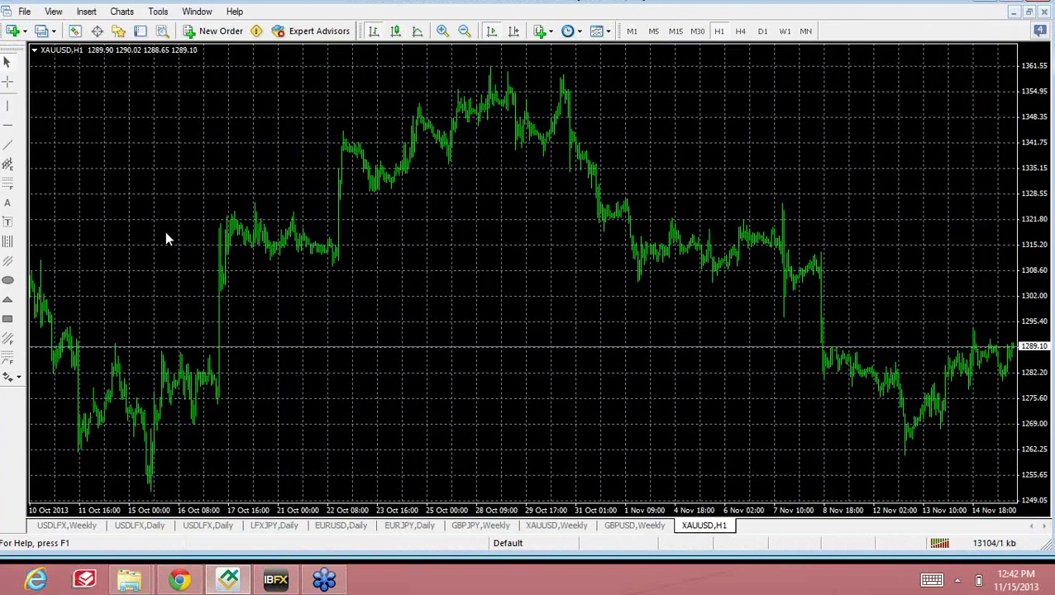
pyautogui.click(598, 31)
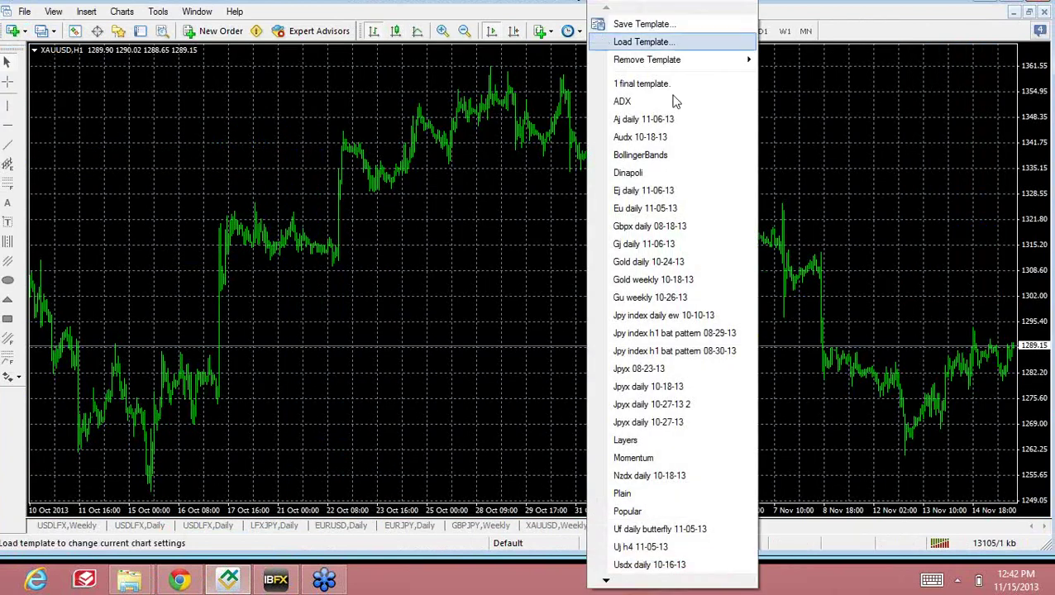
pyautogui.click(676, 282)
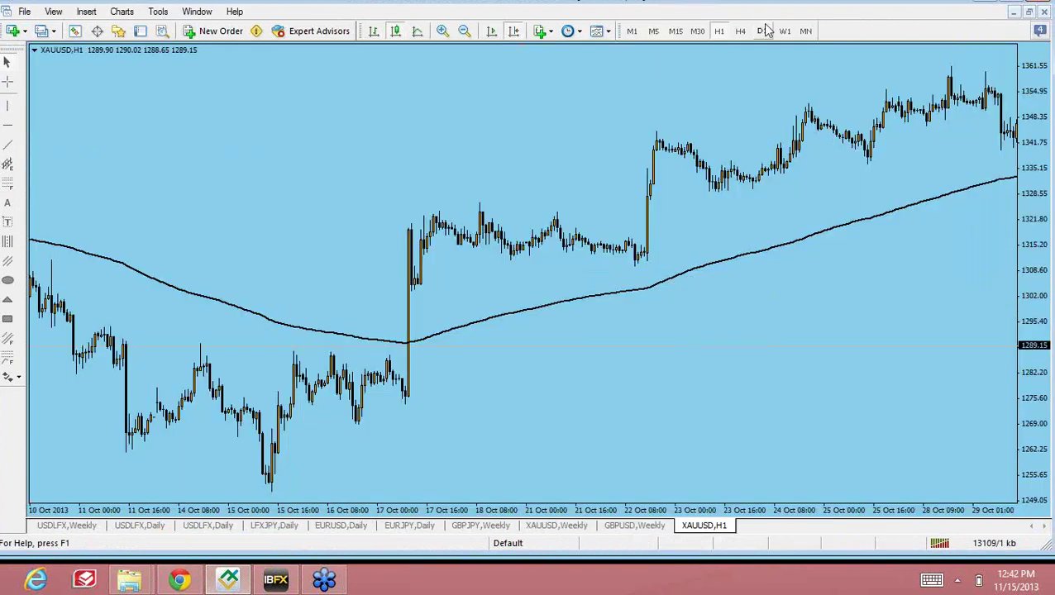
# - Bring the latest XAUUSD candles into view with space after them and set the chart to the weekly timeframe
pyautogui.click(762, 30)
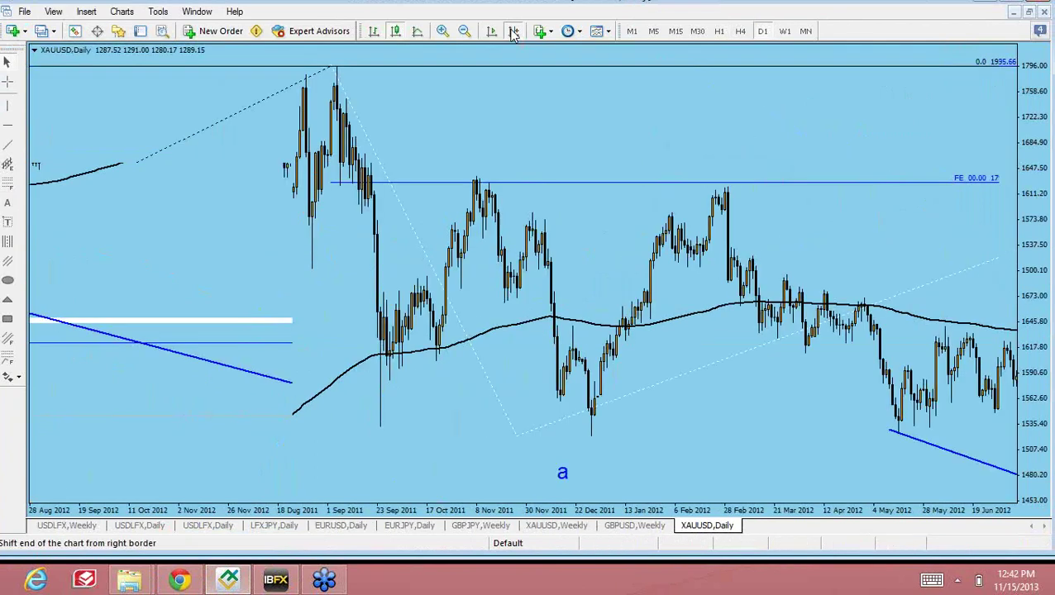
pyautogui.click(514, 30)
pyautogui.press('-')
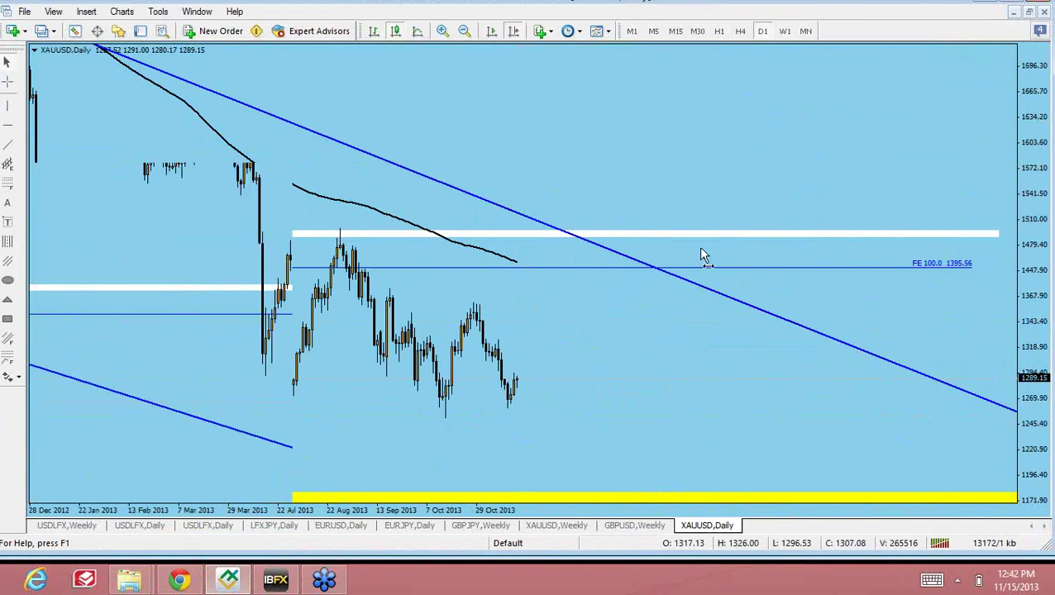
pyautogui.click(786, 32)
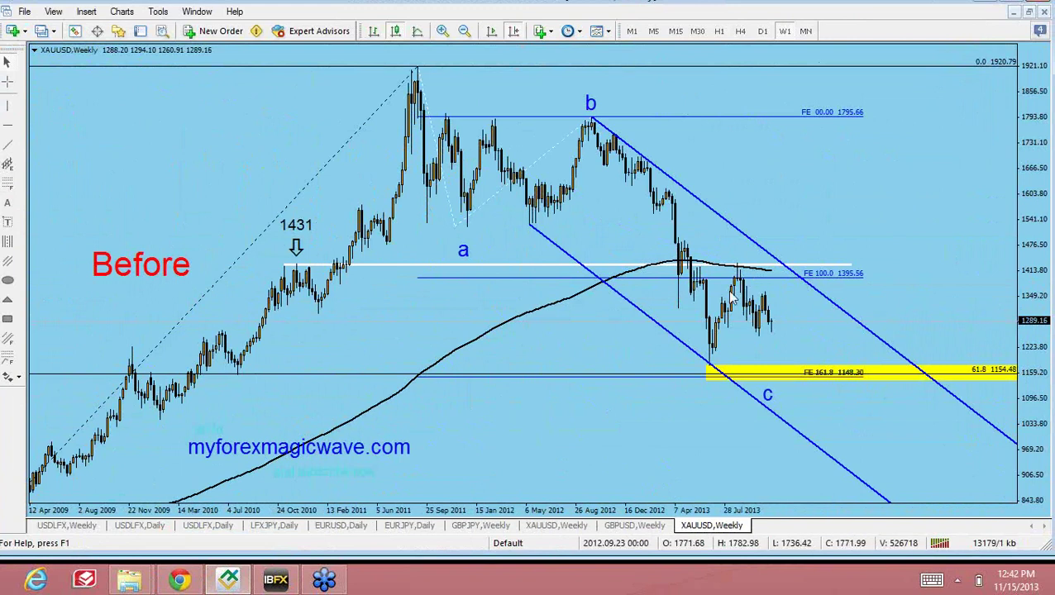
pyautogui.moveTo(741, 277)
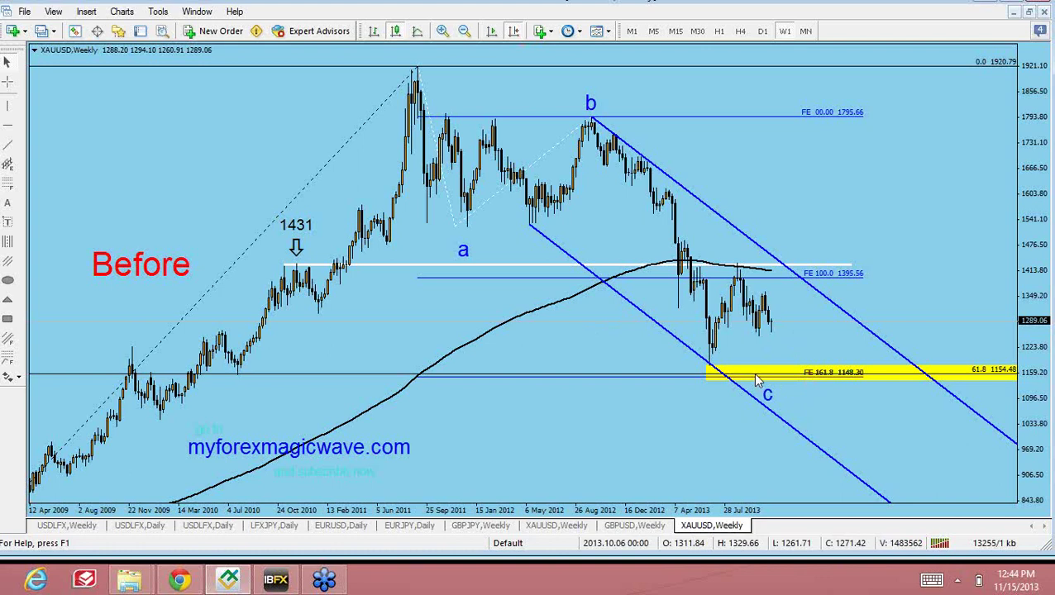
# - Review the bat pattern on the USDLFX weekly chart, and inspect the GBPAUD daily candles in the IBFX terminal with the crosshair
pyautogui.click(91, 526)
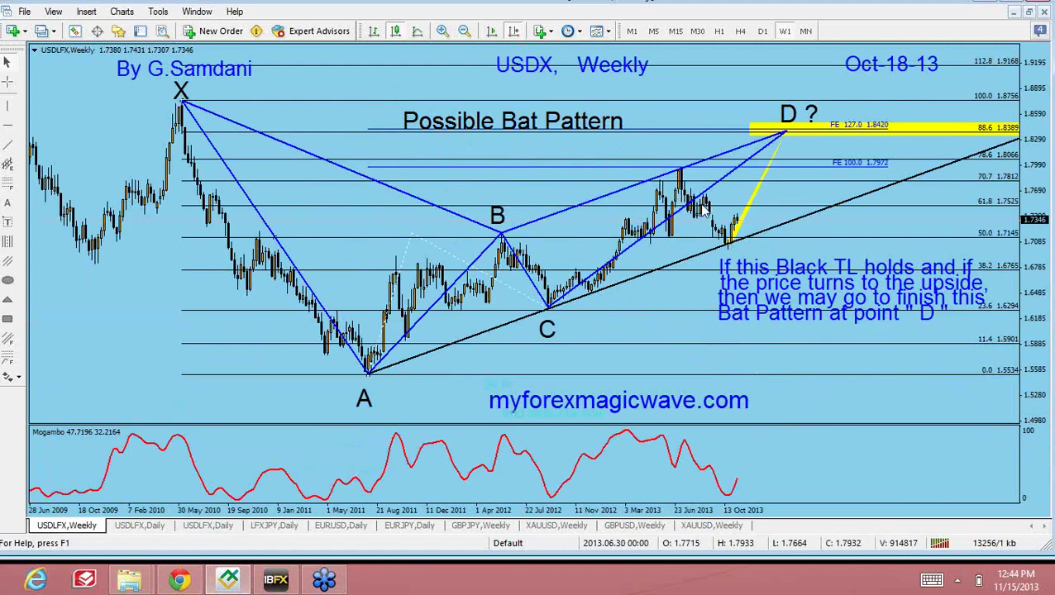
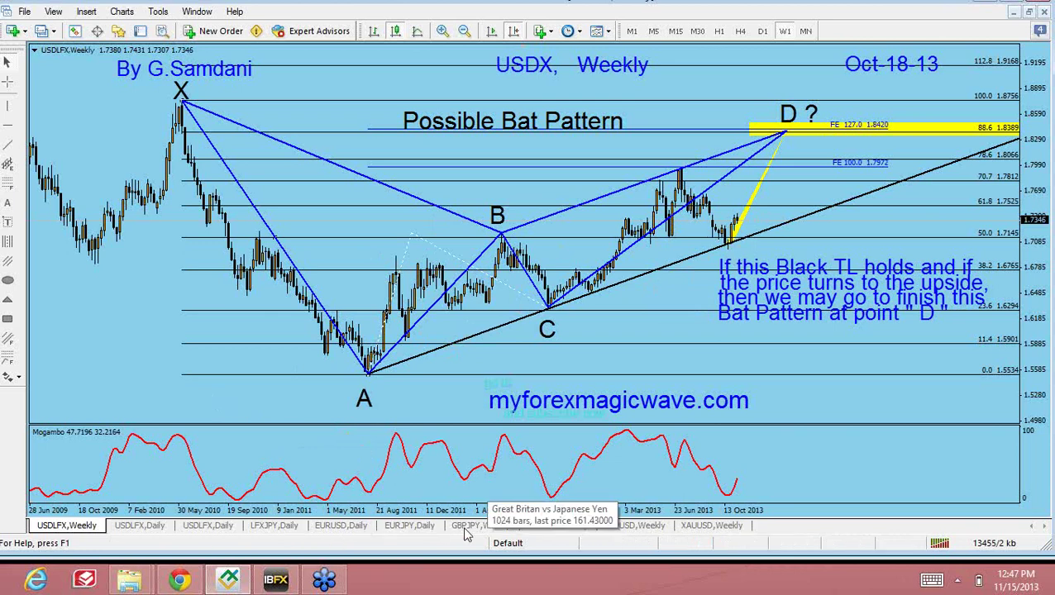
pyautogui.click(275, 578)
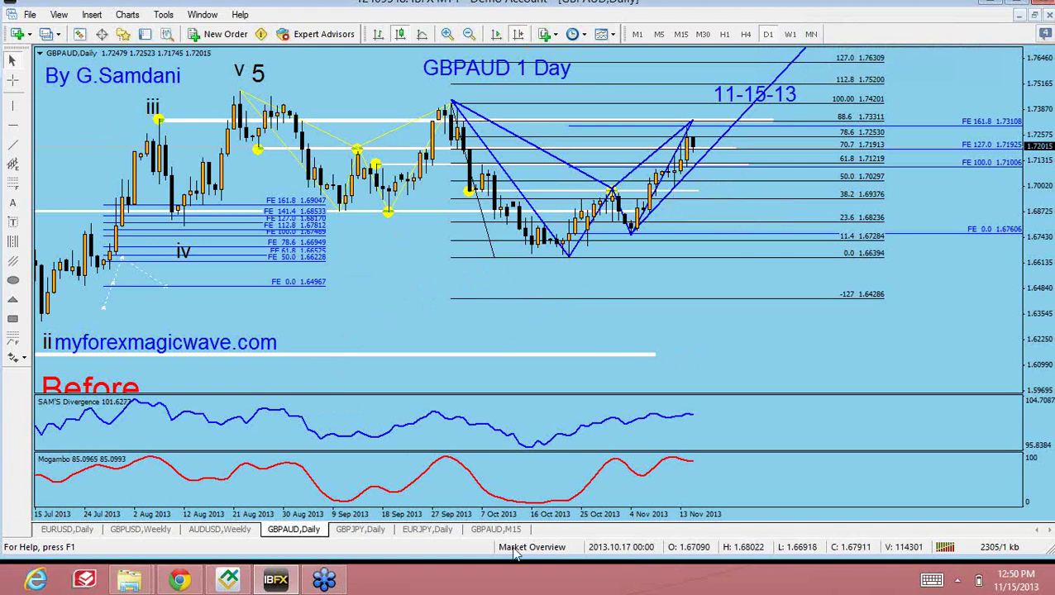
pyautogui.middleClick(666, 219)
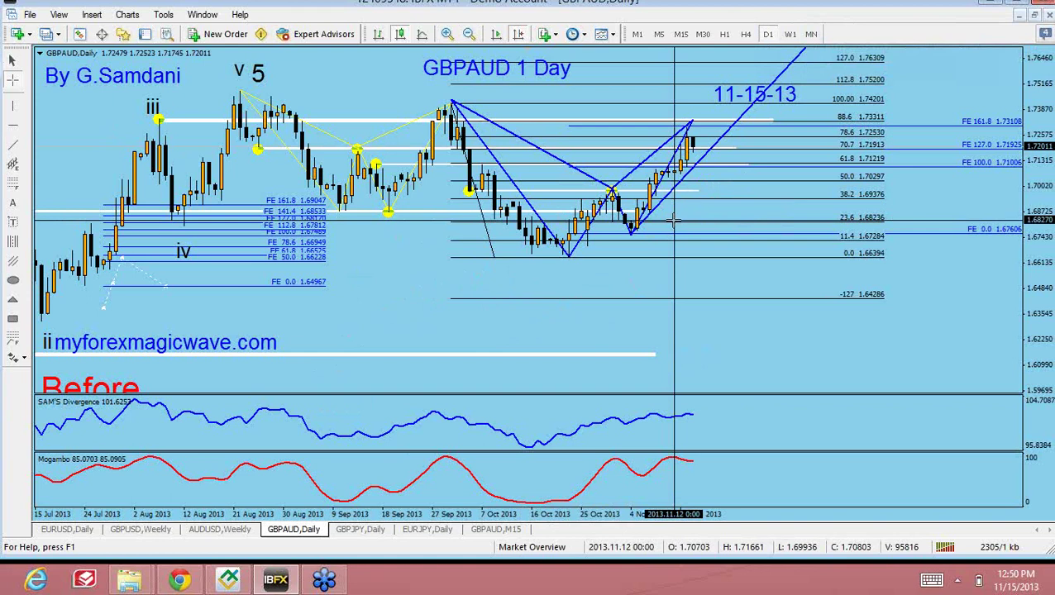
pyautogui.middleClick(675, 225)
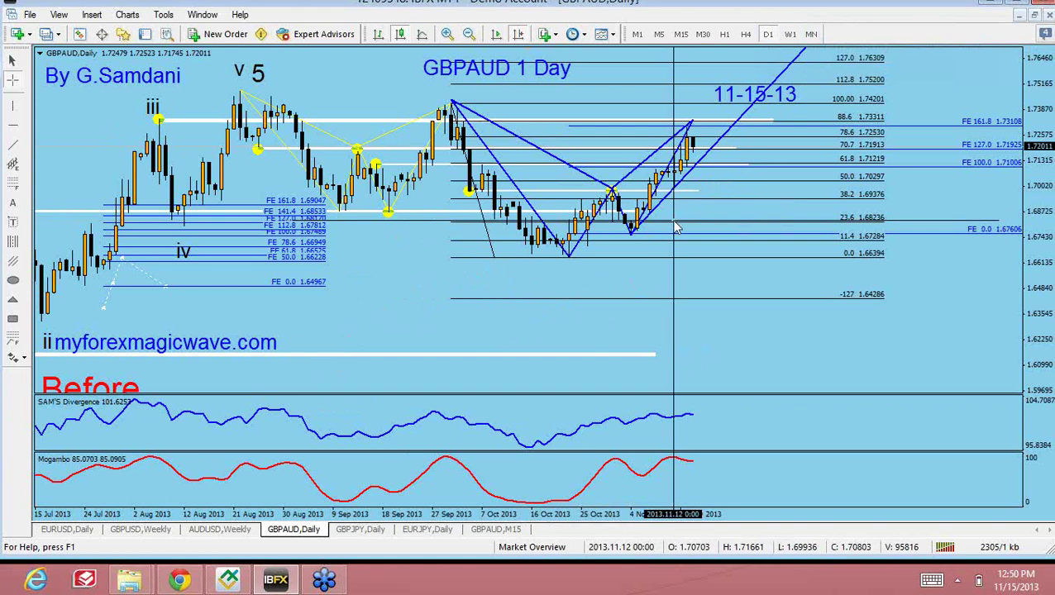
# - Open the GBPAUD M15 chart and examine how the candles from 6 to 14 November react to the moving averages
pyautogui.click(496, 530)
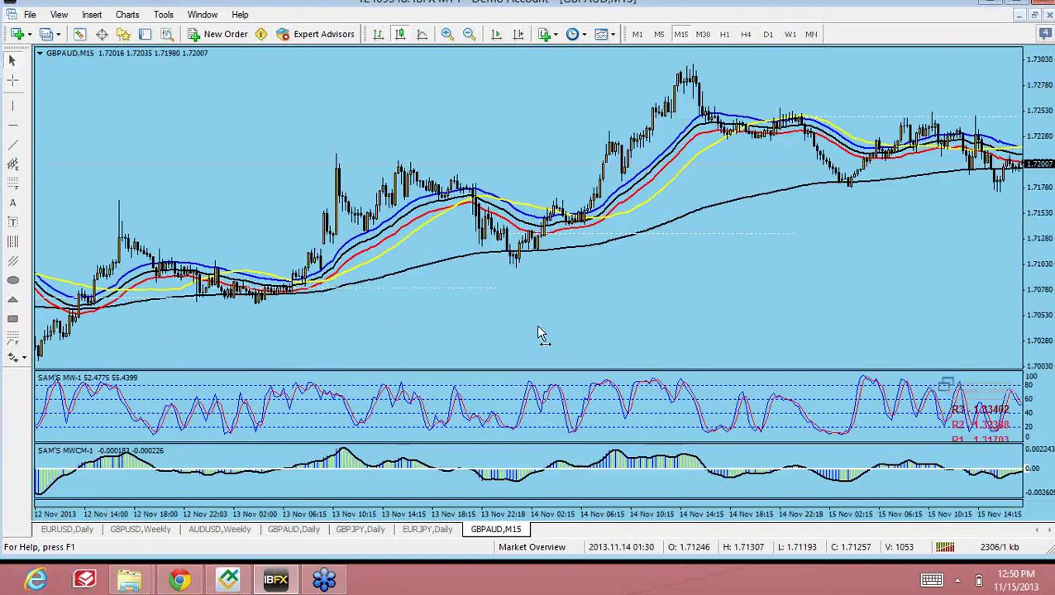
pyautogui.scroll(5, 645, 303)
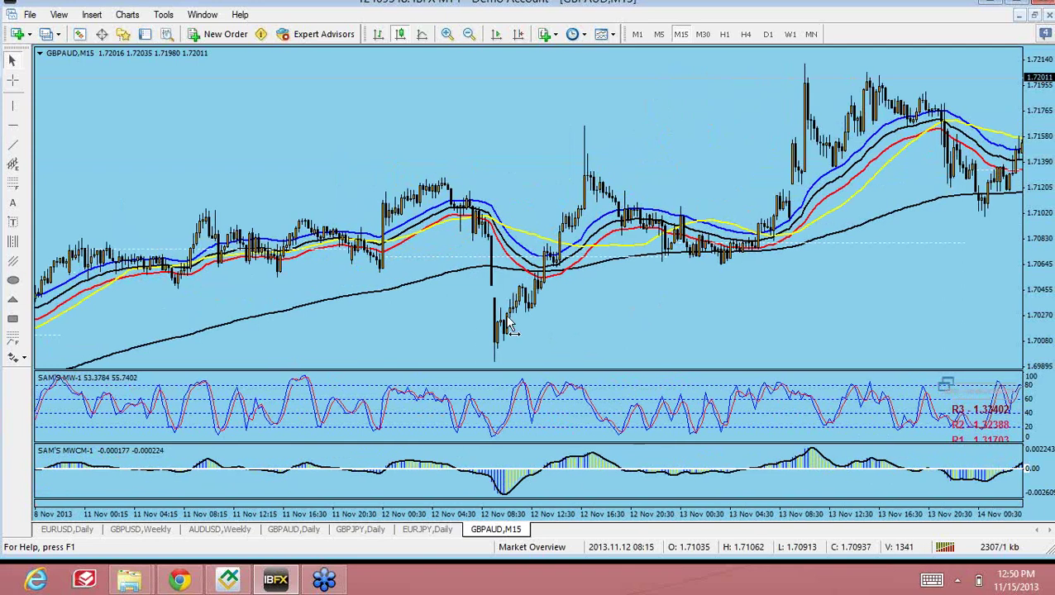
pyautogui.moveTo(511, 327); pyautogui.dragTo(836, 273)
pyautogui.moveTo(566, 300); pyautogui.dragTo(584, 275)
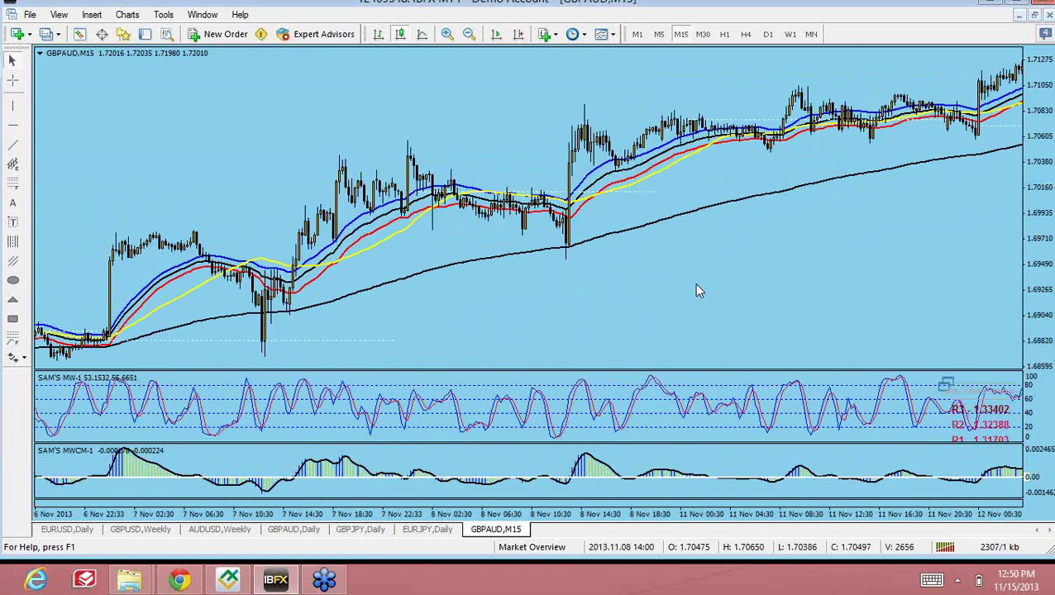
pyautogui.moveTo(696, 290); pyautogui.dragTo(522, 208)
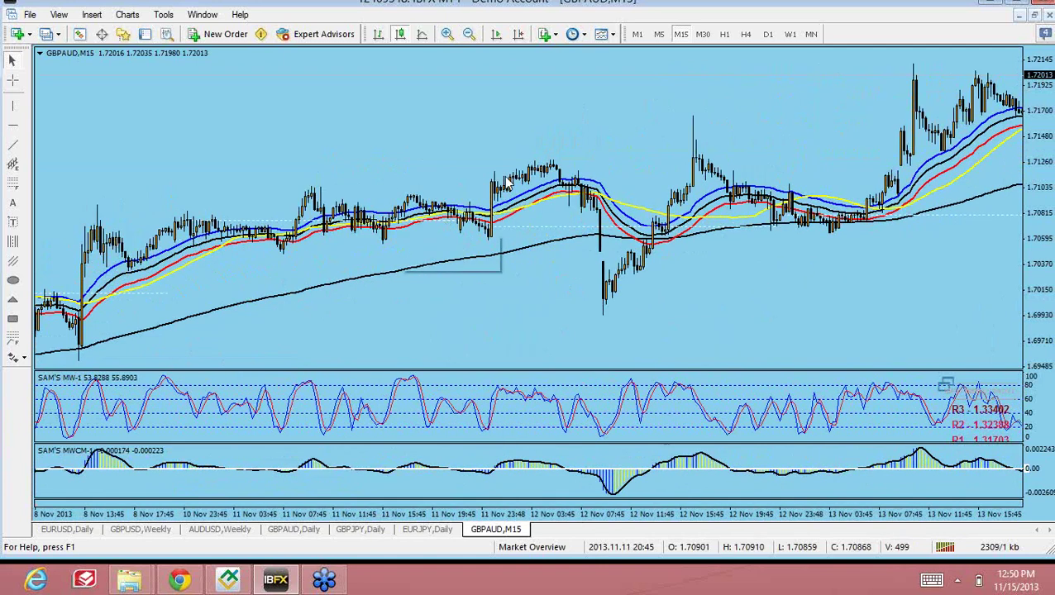
pyautogui.moveTo(608, 220)
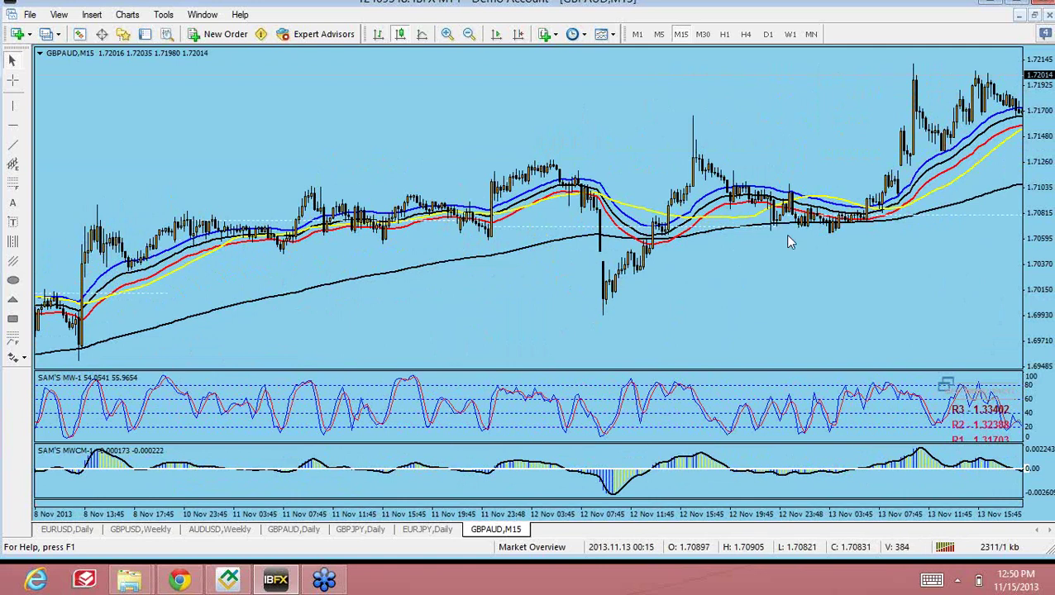
pyautogui.moveTo(890, 293); pyautogui.dragTo(649, 260)
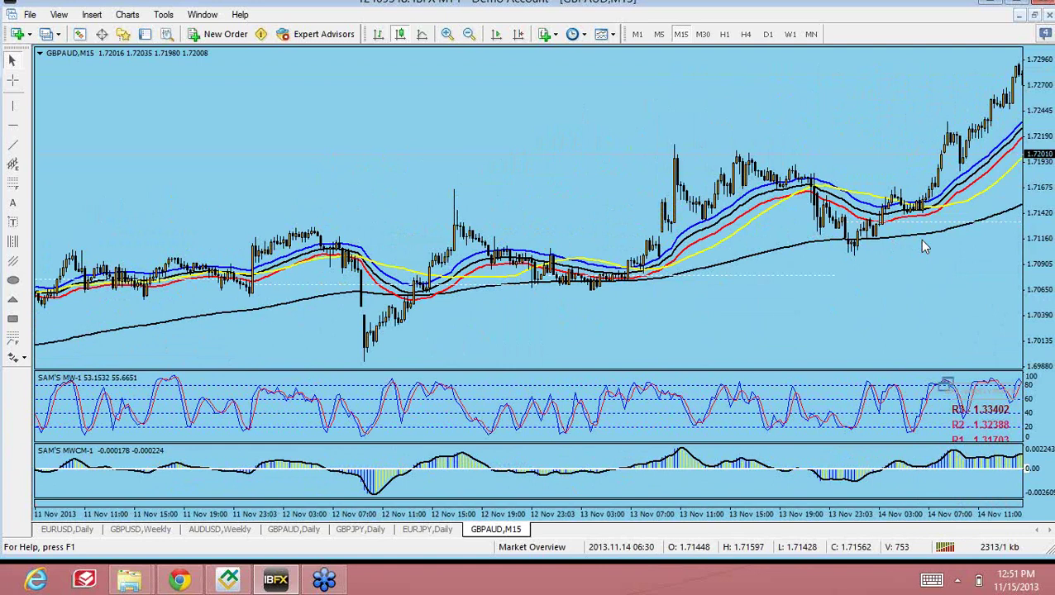
pyautogui.scroll(2, 829, 266)
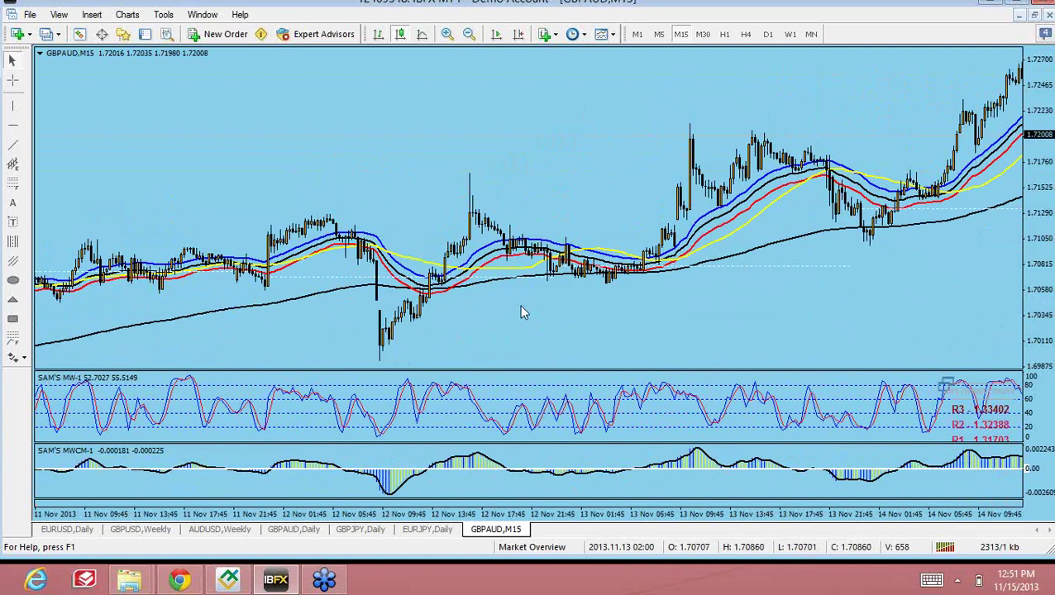
pyautogui.scroll(5, 520, 312)
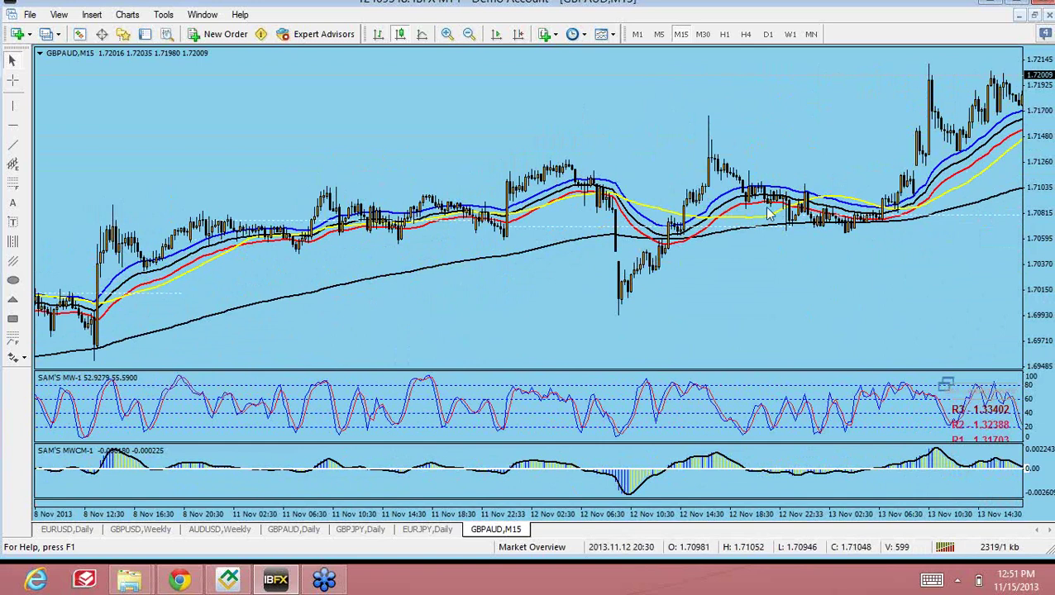
pyautogui.moveTo(771, 208)
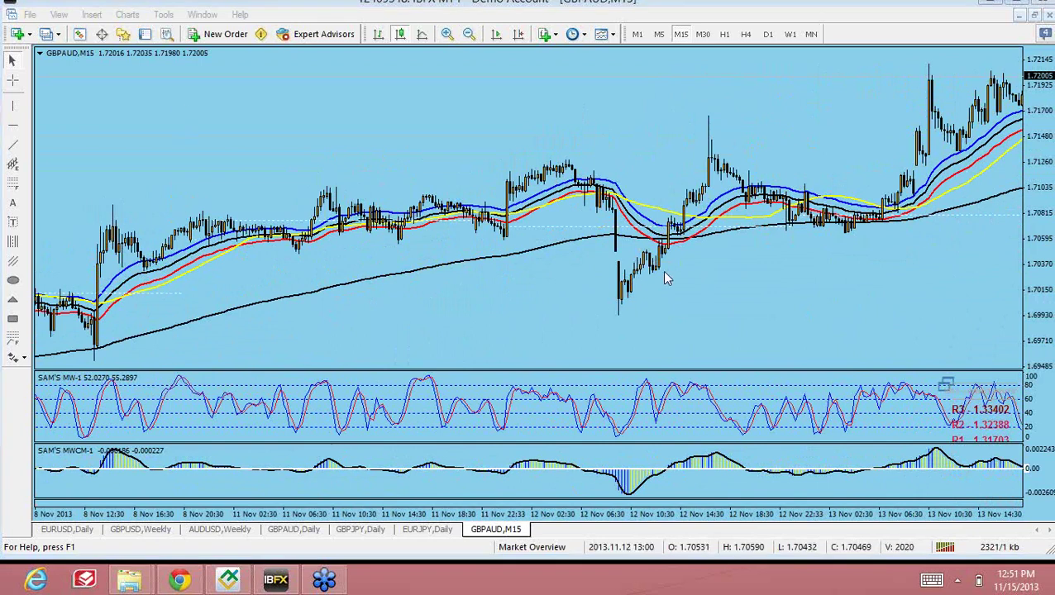
# - Compare the GBPAUD M15 pullbacks from 11 to 15 November with the long black moving average
pyautogui.click(904, 289)
pyautogui.moveTo(728, 260); pyautogui.dragTo(446, 258)
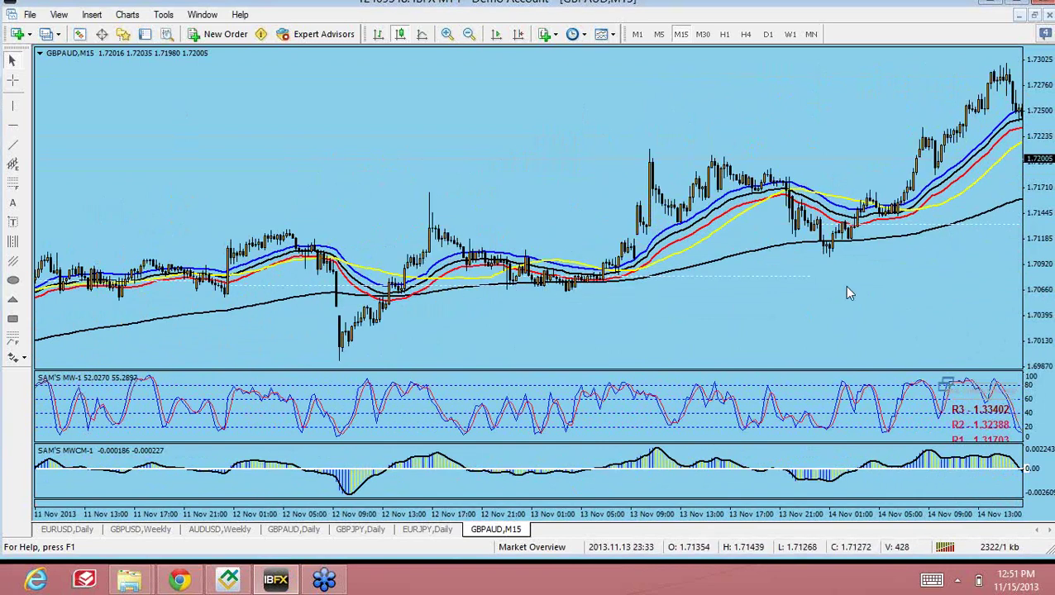
pyautogui.moveTo(848, 293); pyautogui.dragTo(525, 289)
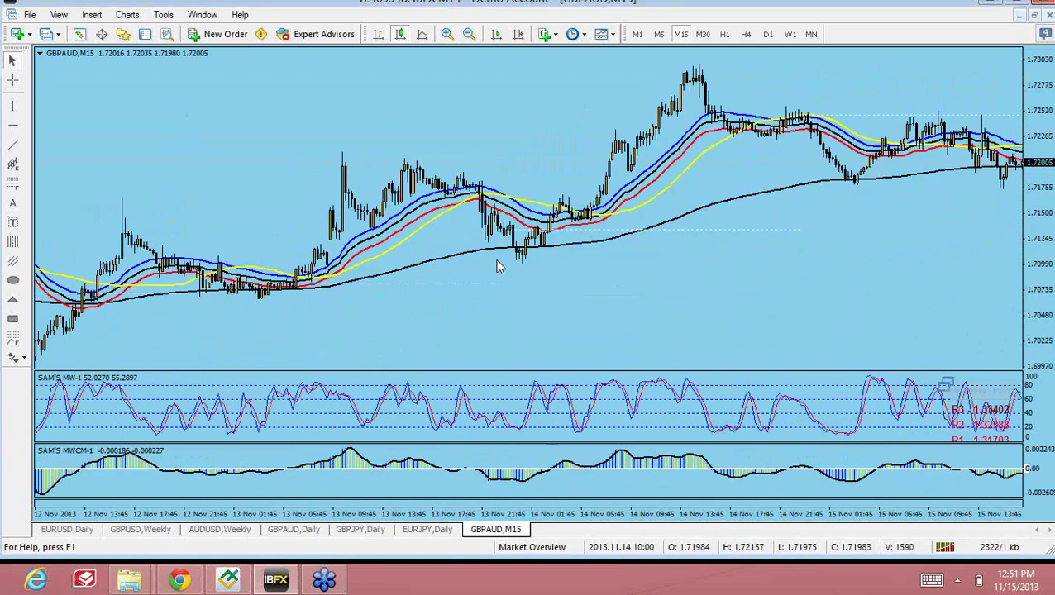
pyautogui.moveTo(496, 327)
pyautogui.mouseDown()
pyautogui.moveTo(556, 344)
pyautogui.moveTo(752, 339)
pyautogui.mouseUp()
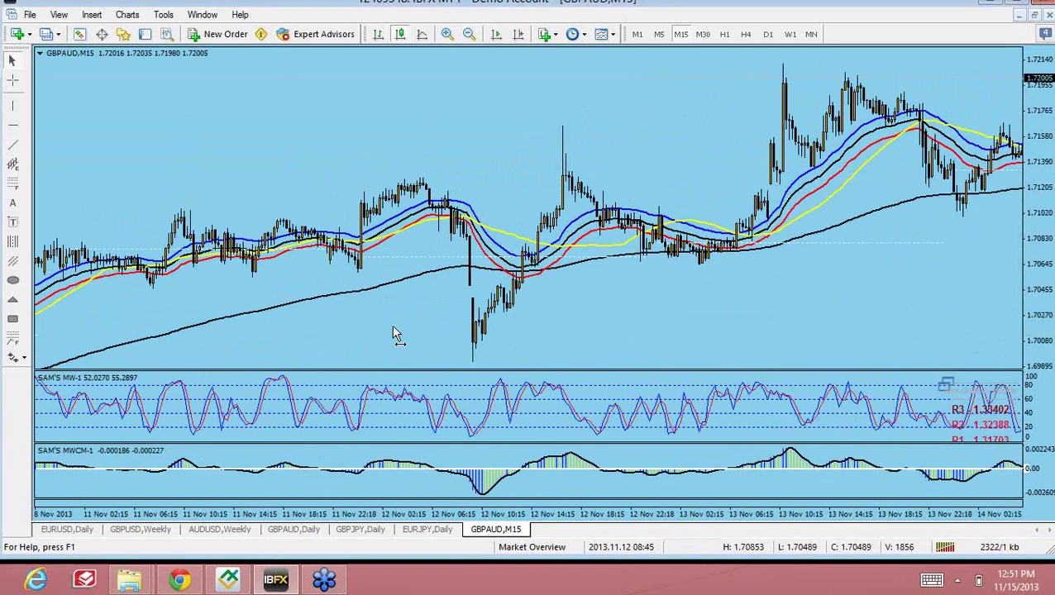
pyautogui.moveTo(392, 325); pyautogui.dragTo(627, 282)
pyautogui.moveTo(815, 297); pyautogui.dragTo(407, 347)
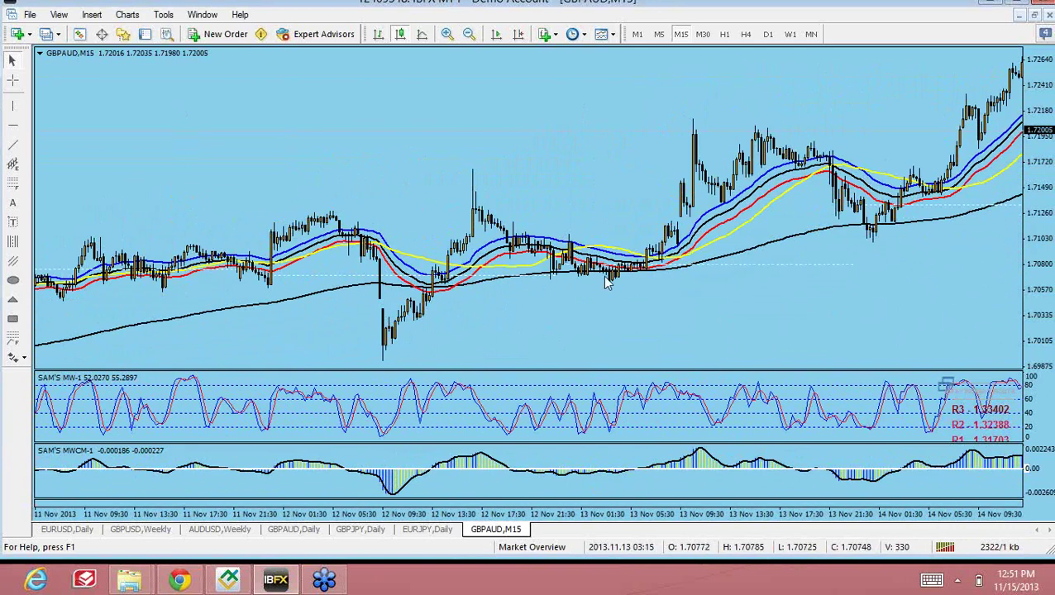
pyautogui.moveTo(715, 314); pyautogui.dragTo(512, 277)
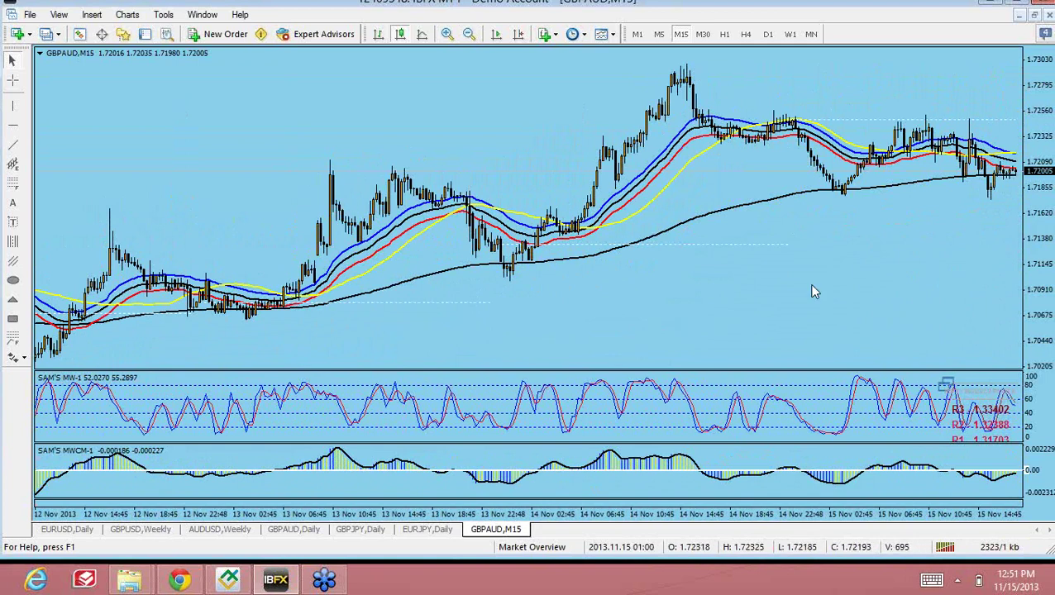
# - Add space after the latest GBPAUD M15 candles and bring the price action since 11 November back into view
pyautogui.click(518, 34)
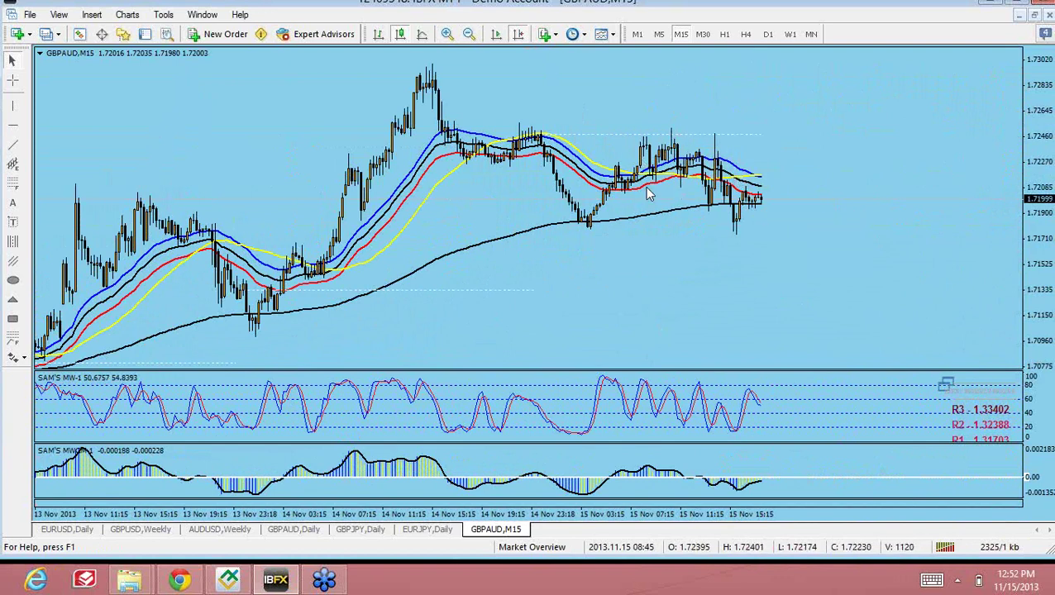
pyautogui.scroll(1, 595, 318)
pyautogui.scroll(10, 595, 319)
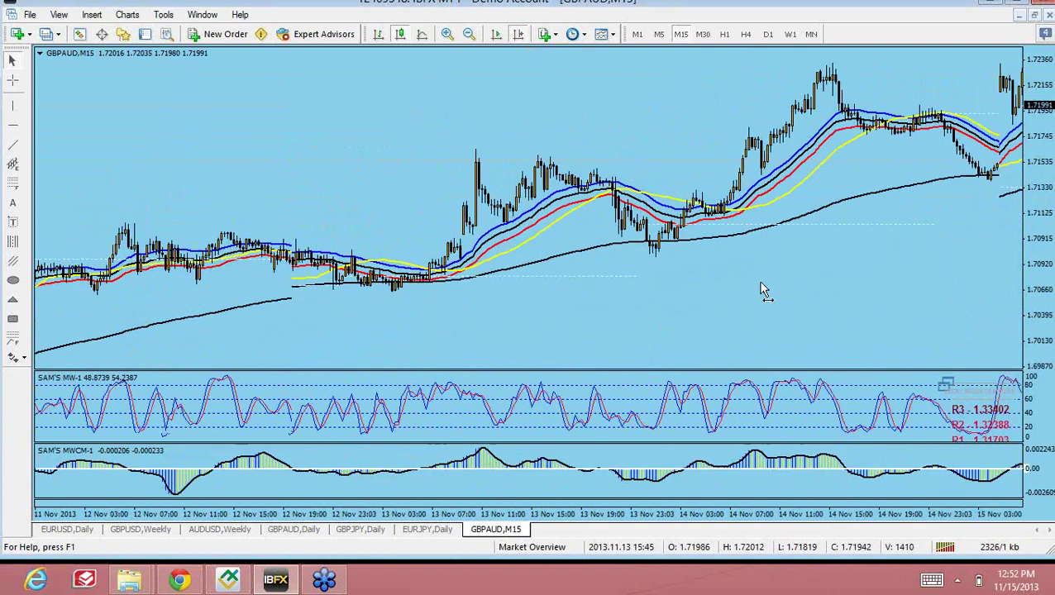
# - Go back through the GBPAUD M15 history to 31 October and examine the candles around the moving averages
pyautogui.scroll(5, 890, 285)
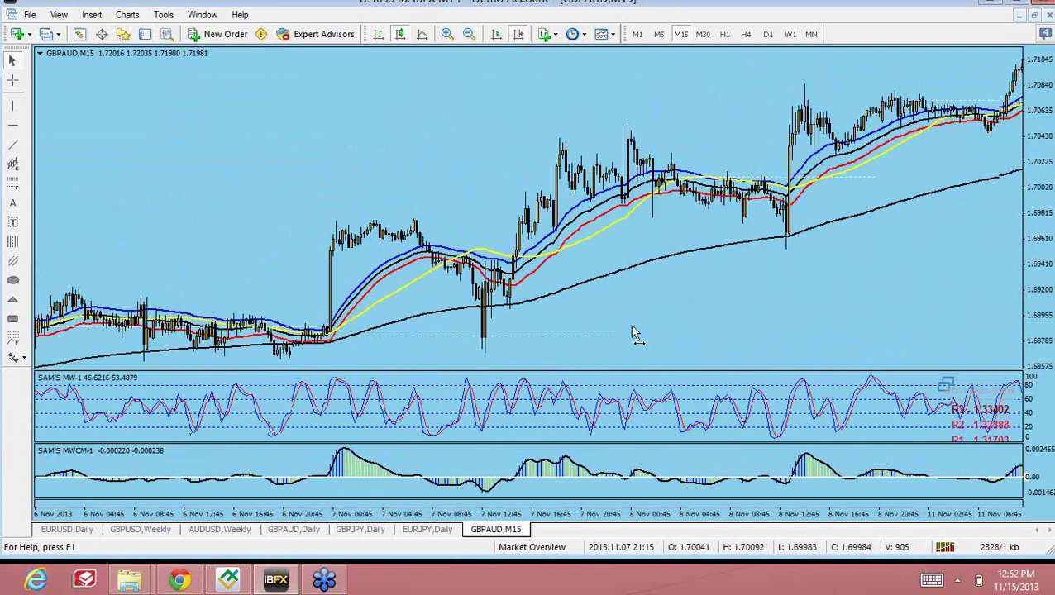
pyautogui.scroll(8, 631, 333)
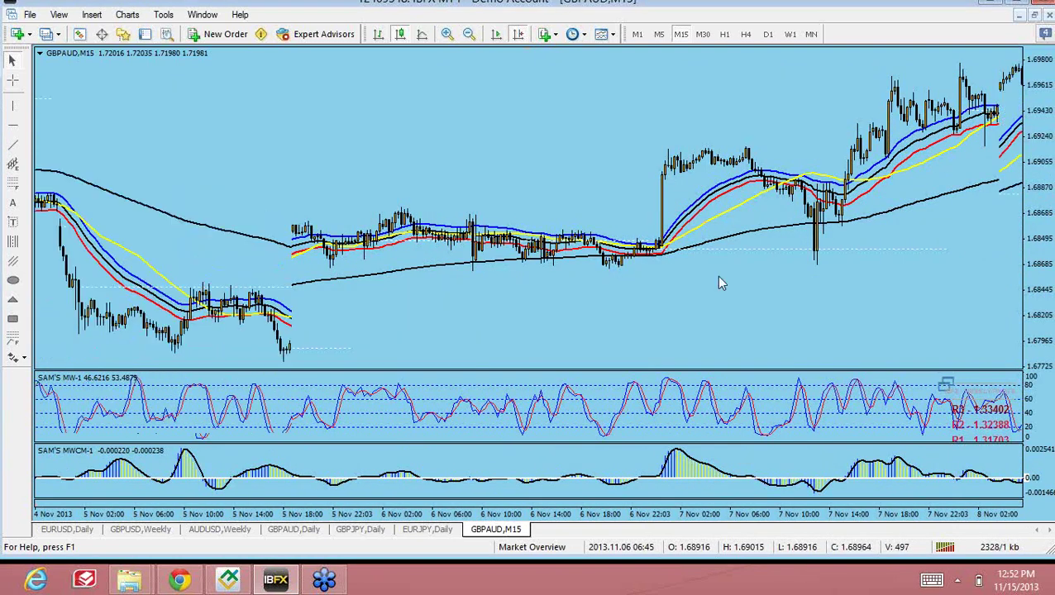
pyautogui.scroll(5, 719, 284)
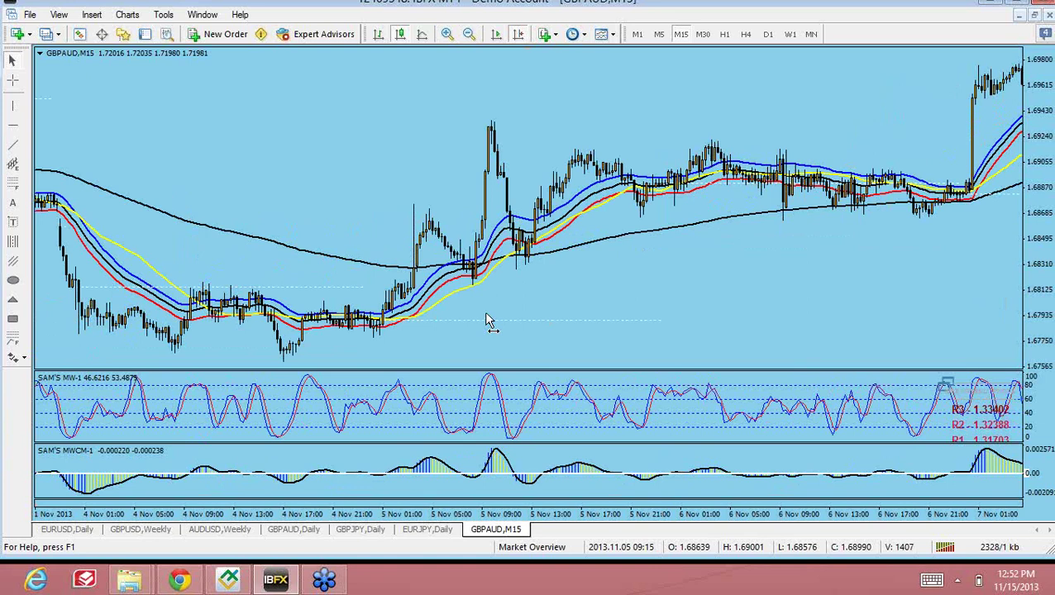
pyautogui.scroll(8, 486, 318)
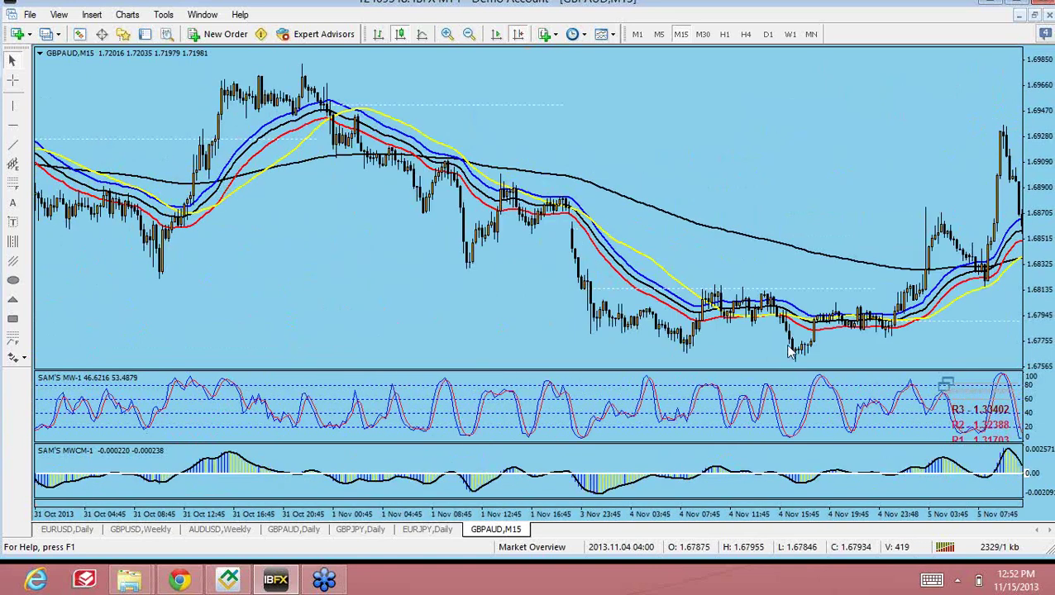
# - Examine how the GBPAUD M15 candles from 1 to 6 November cross and retest the long black moving average
pyautogui.moveTo(893, 335); pyautogui.dragTo(567, 302)
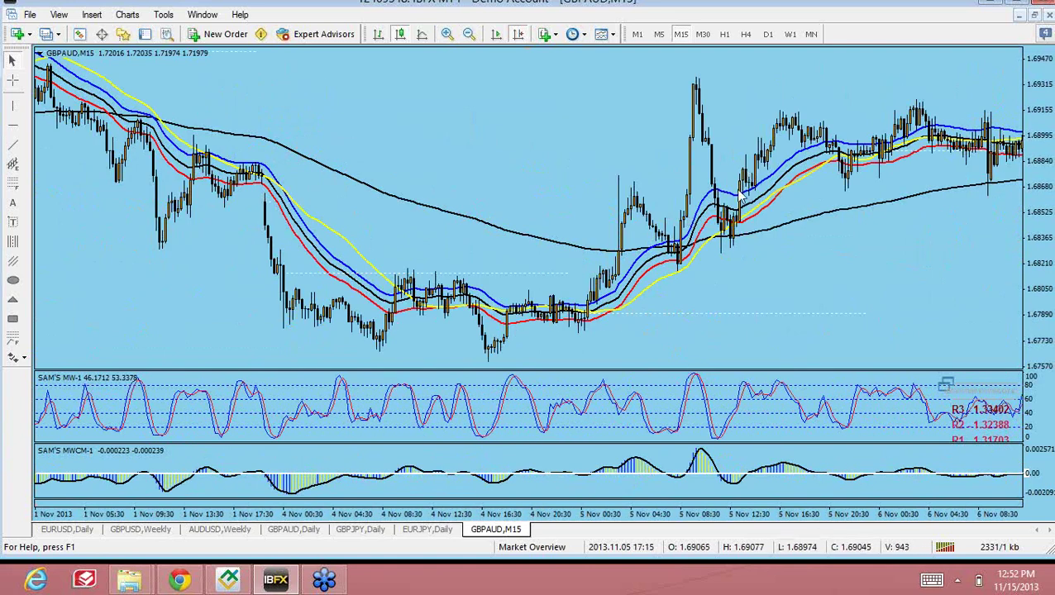
pyautogui.moveTo(728, 239)
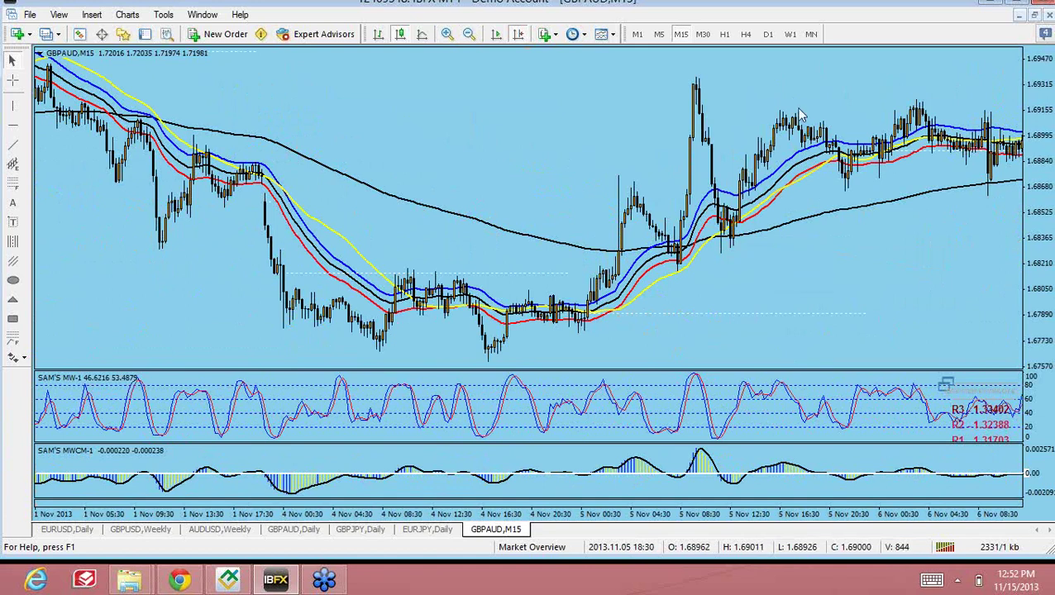
pyautogui.moveTo(871, 305); pyautogui.dragTo(475, 306)
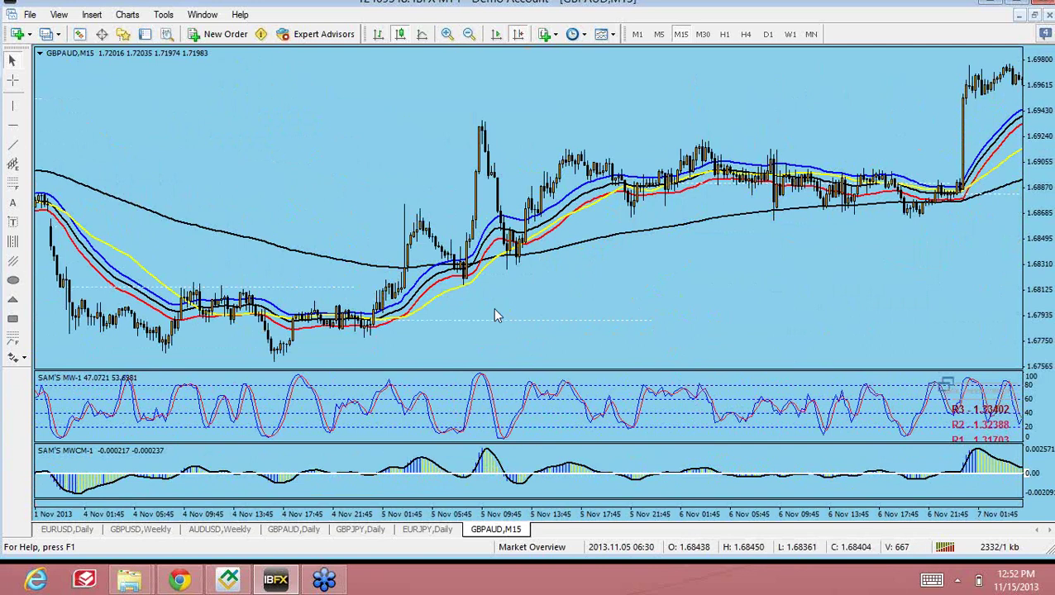
pyautogui.scroll(10, 518, 294)
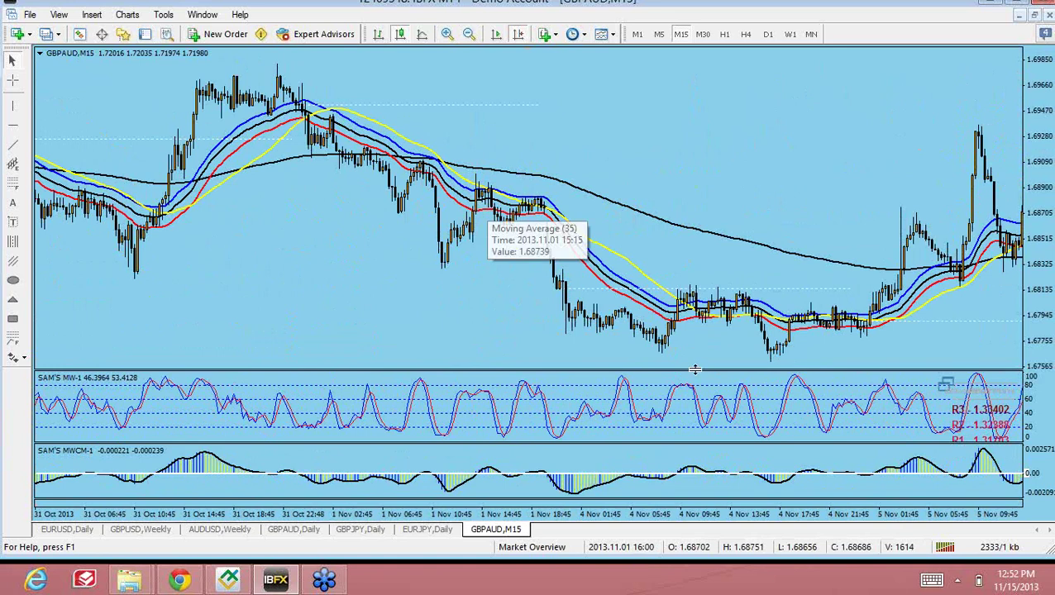
pyautogui.moveTo(735, 342); pyautogui.dragTo(431, 300)
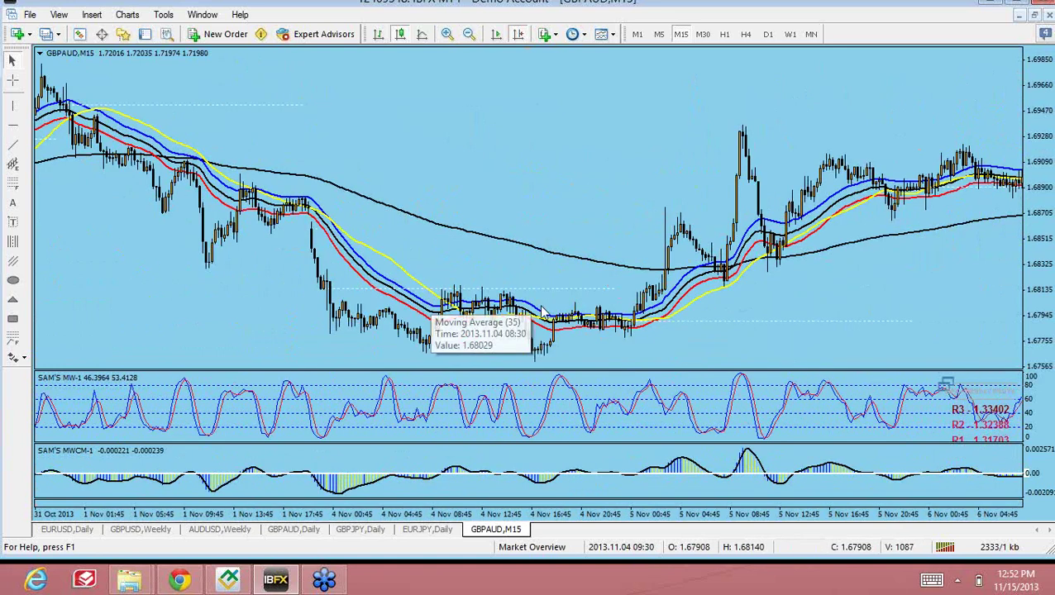
pyautogui.moveTo(549, 331); pyautogui.dragTo(370, 327)
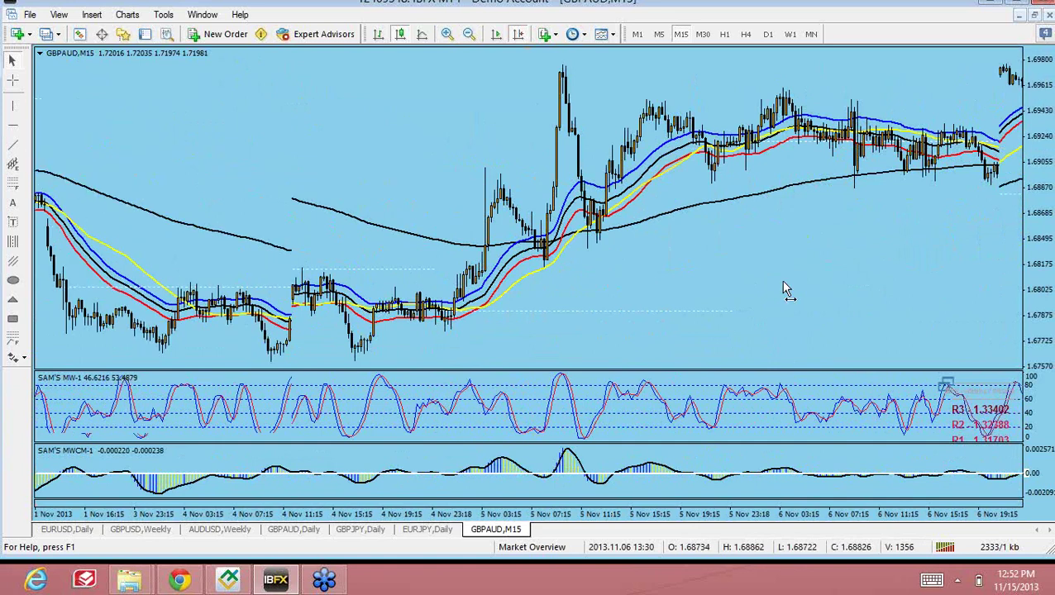
# - Follow the GBPAUD M15 pullbacks to the long black moving average from 5 November forward to 15 November
pyautogui.moveTo(783, 289); pyautogui.dragTo(554, 281)
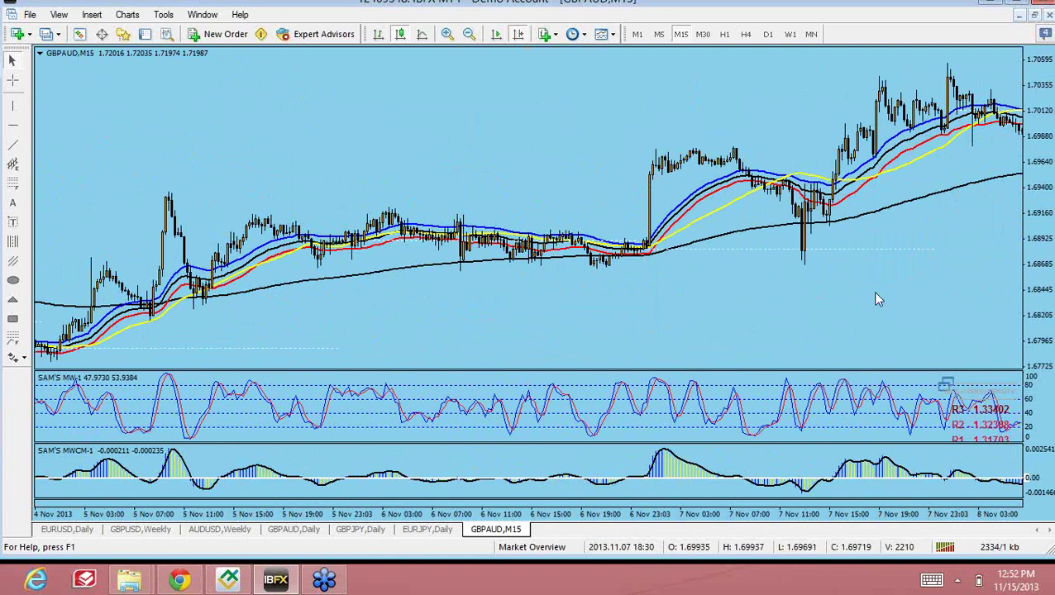
pyautogui.moveTo(876, 296); pyautogui.dragTo(597, 248)
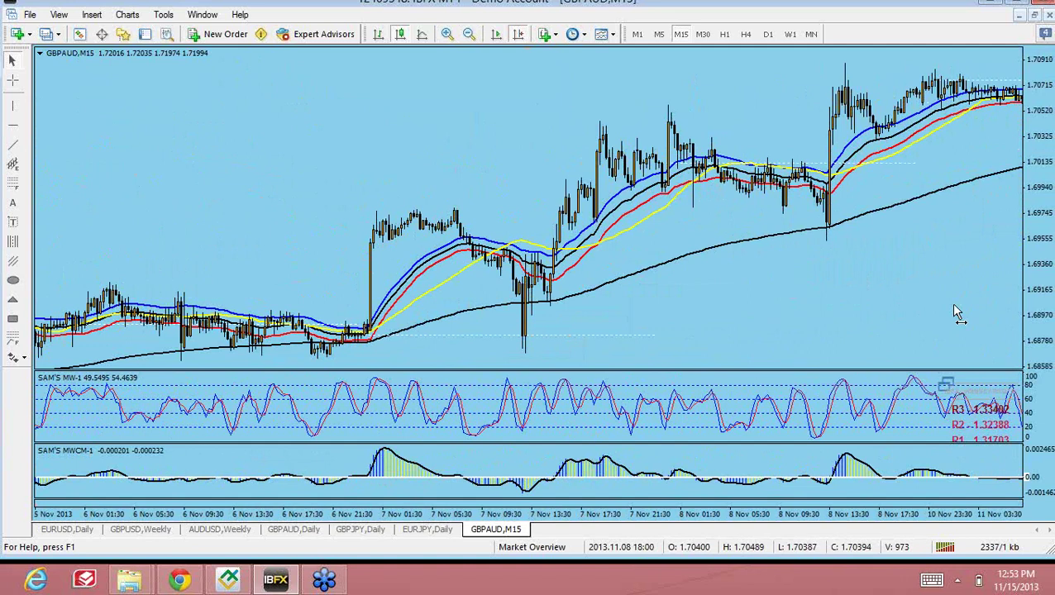
pyautogui.moveTo(954, 313); pyautogui.dragTo(630, 296)
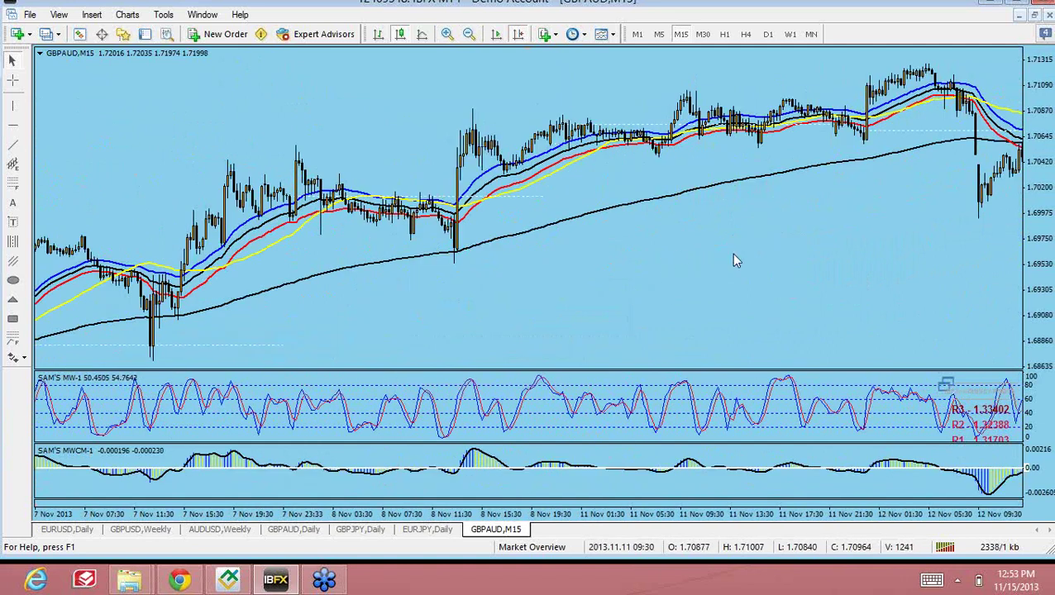
pyautogui.scroll(-5, 378, 273)
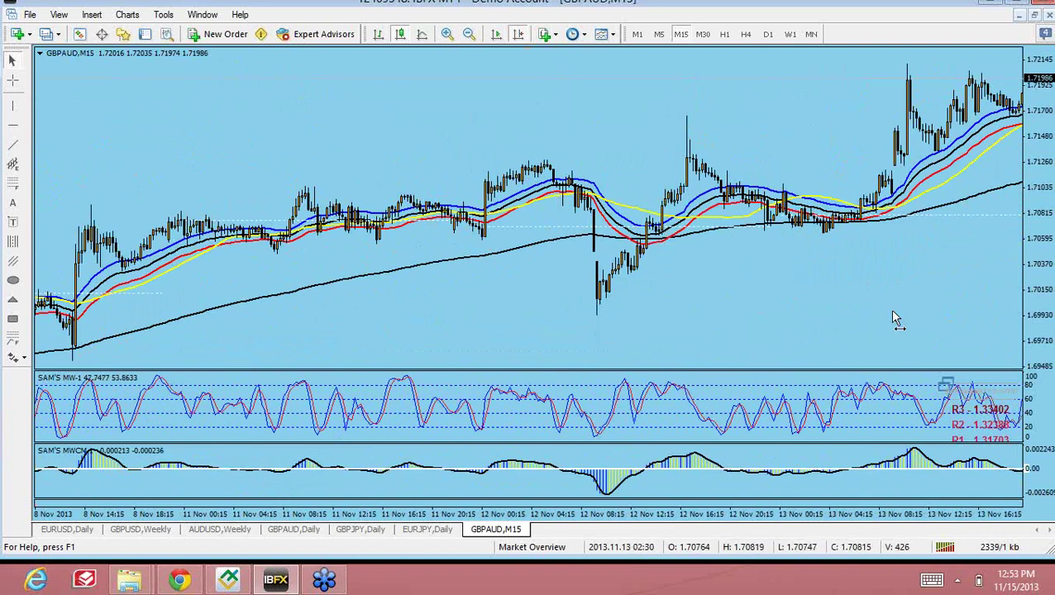
pyautogui.scroll(-5, 562, 311)
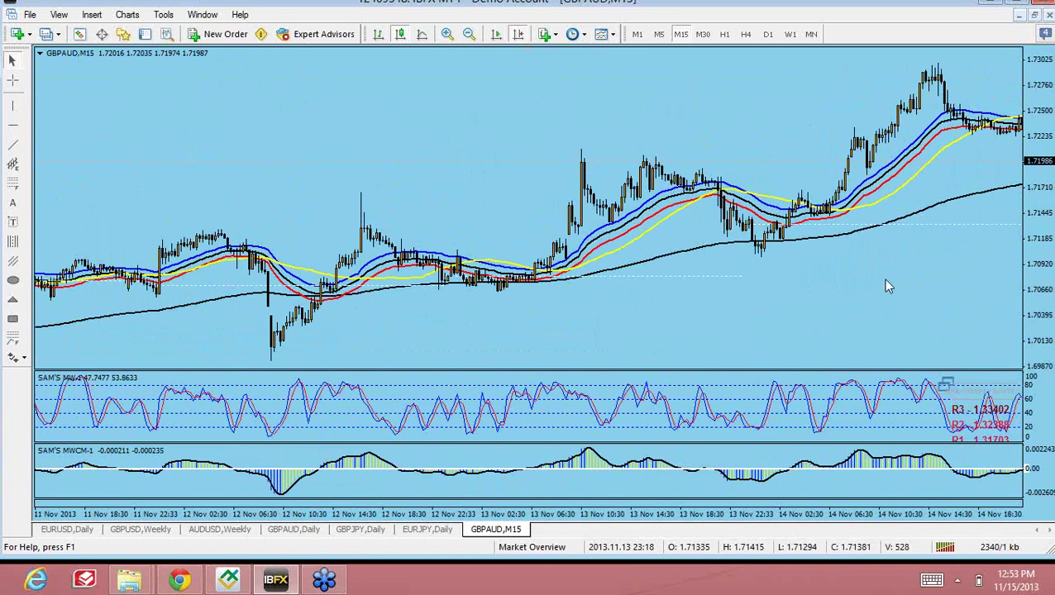
pyautogui.scroll(-3, 748, 289)
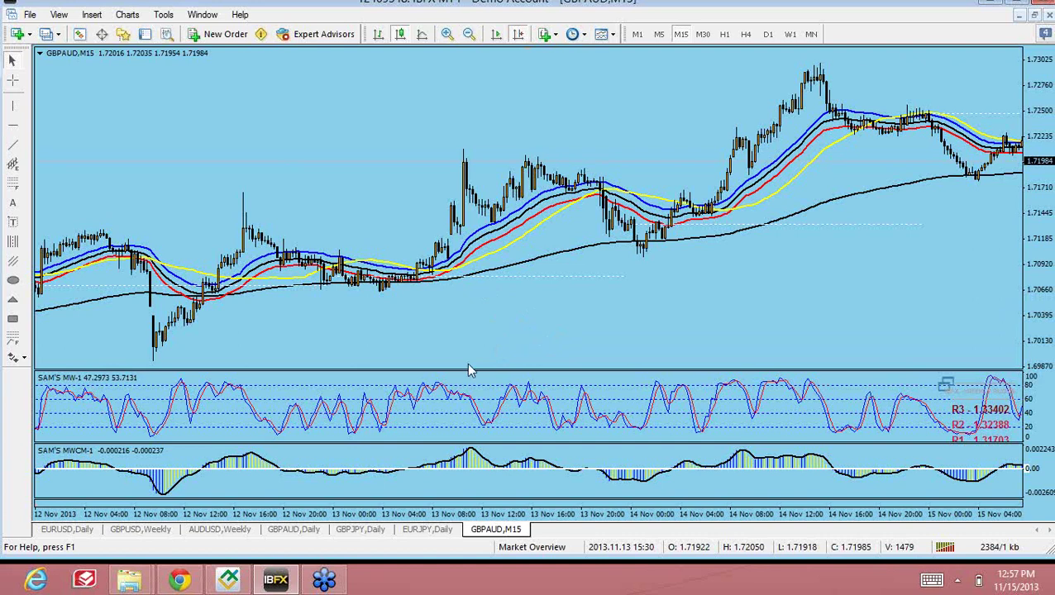
# - View the GBPJPY daily chart, and compare the latest EURJPY daily candles with the rising trendline and the yellow 28th Oct projection
pyautogui.click(361, 532)
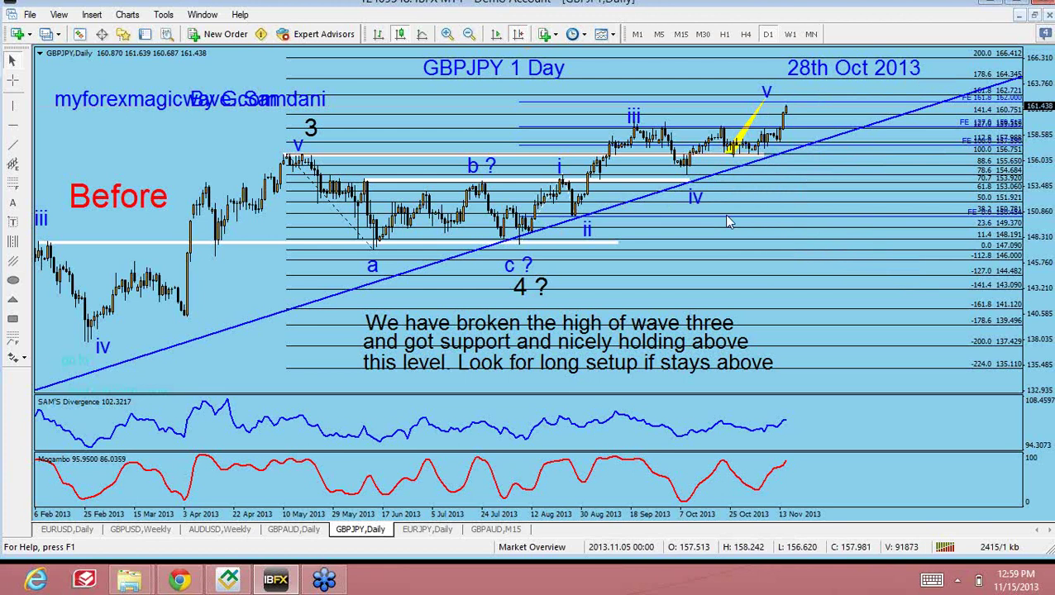
pyautogui.click(426, 529)
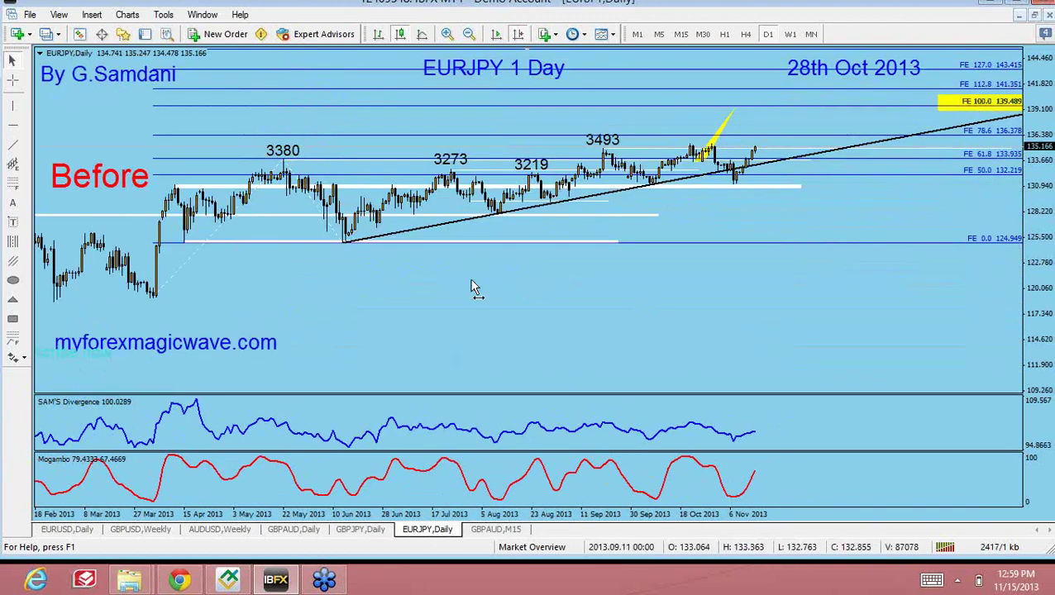
pyautogui.moveTo(471, 291); pyautogui.dragTo(604, 314)
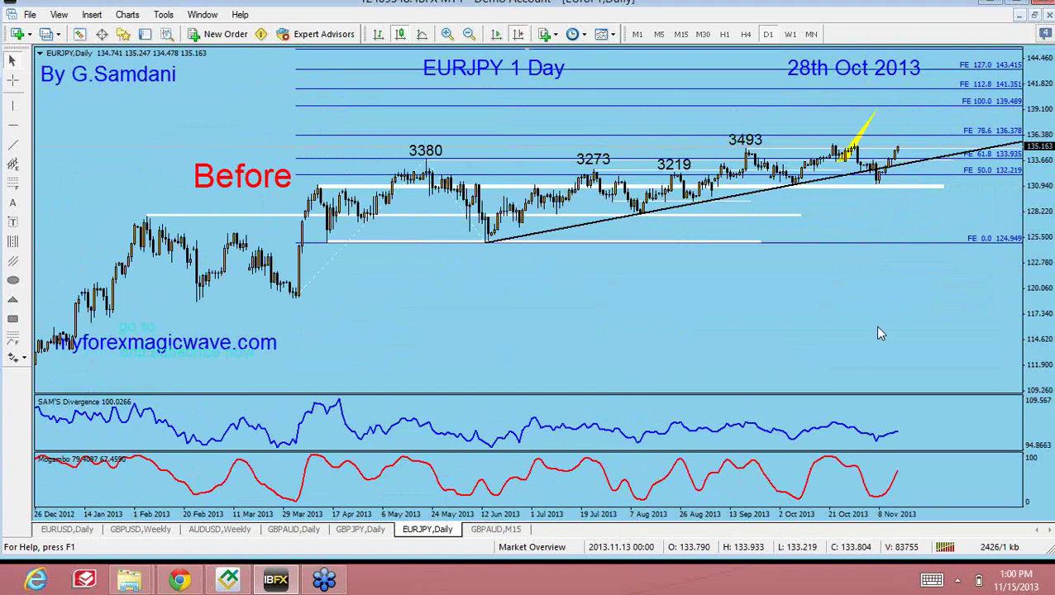
pyautogui.scroll(-3, 862, 299)
pyautogui.moveTo(1041, 327); pyautogui.dragTo(1048, 293)
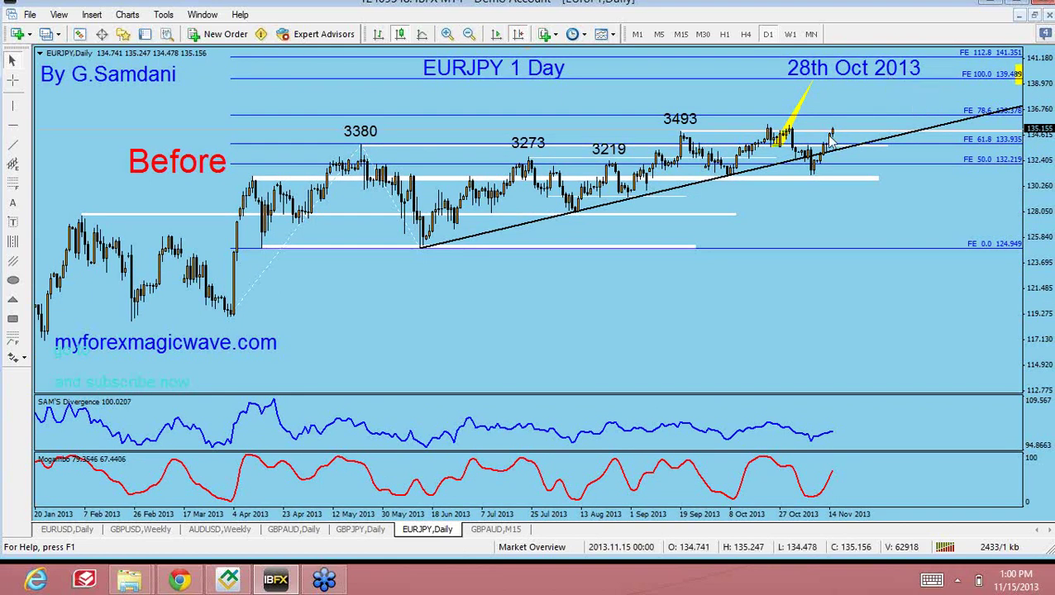
pyautogui.moveTo(834, 133)
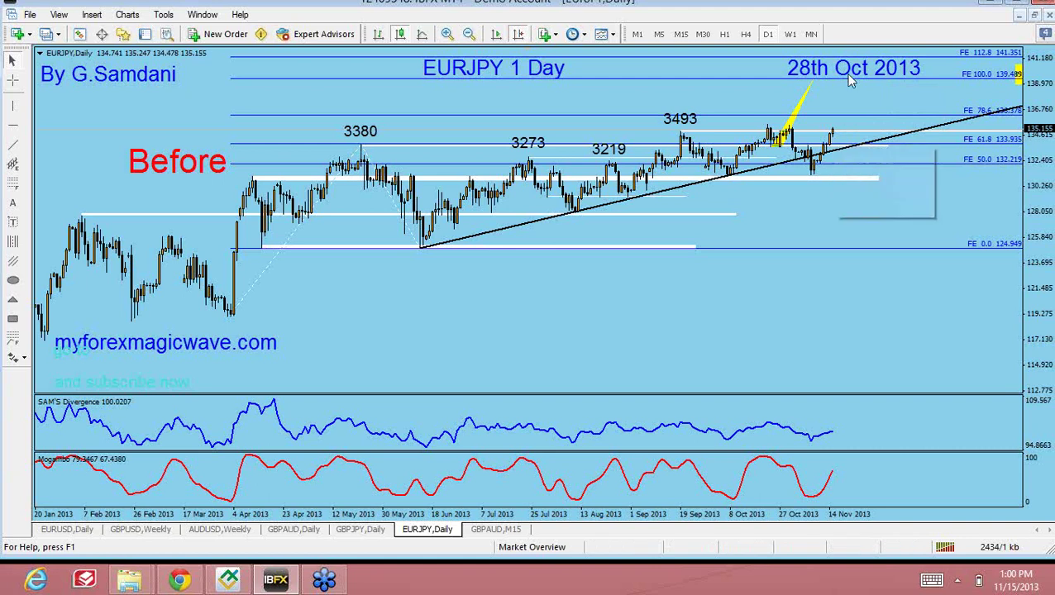